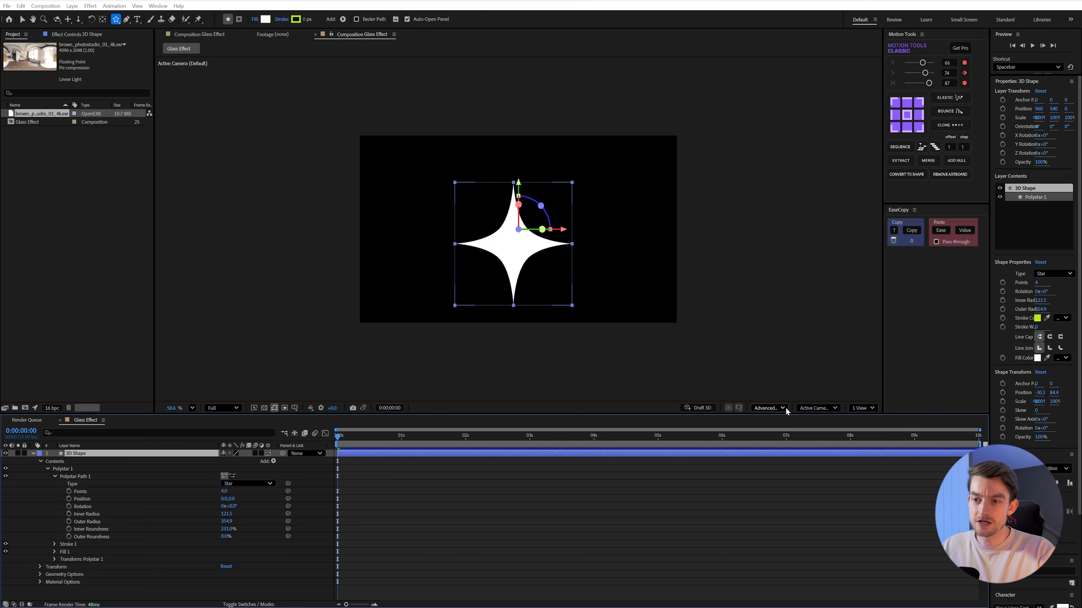
Use the Advanced 3D renderer and set the star shape layer's extrusion depth to 125.
{"action": "left_click", "coordinate": [786, 411]}
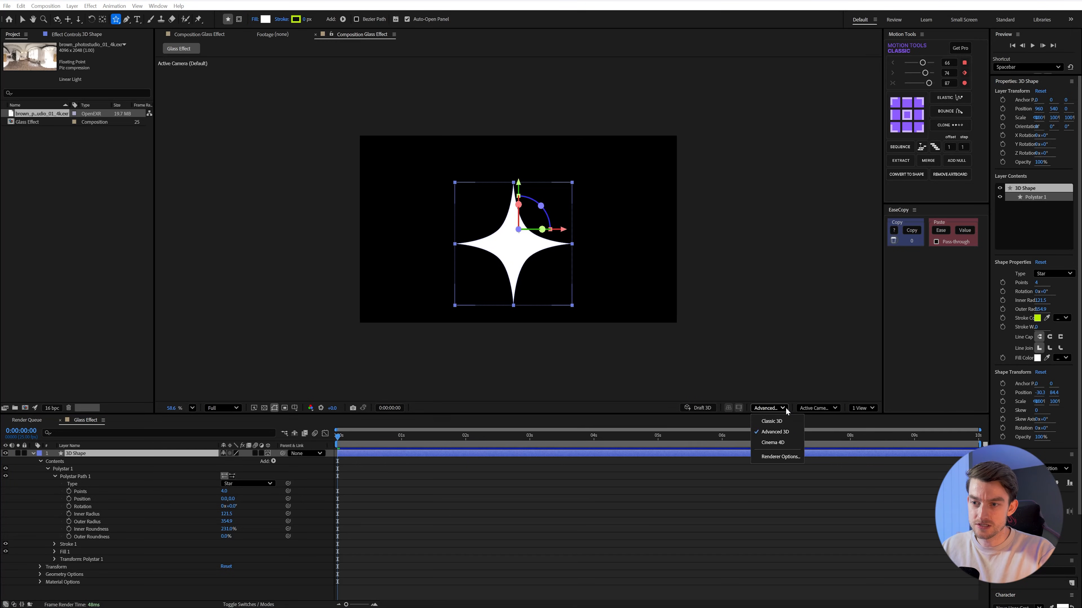
{"action": "left_click", "coordinate": [792, 431]}
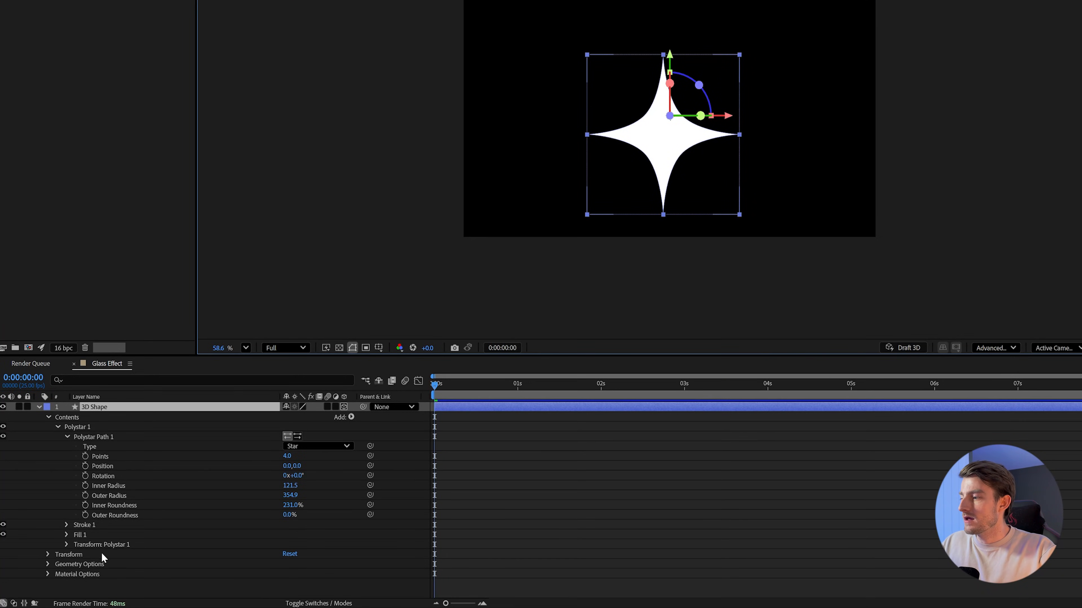
{"action": "left_click", "coordinate": [47, 565]}
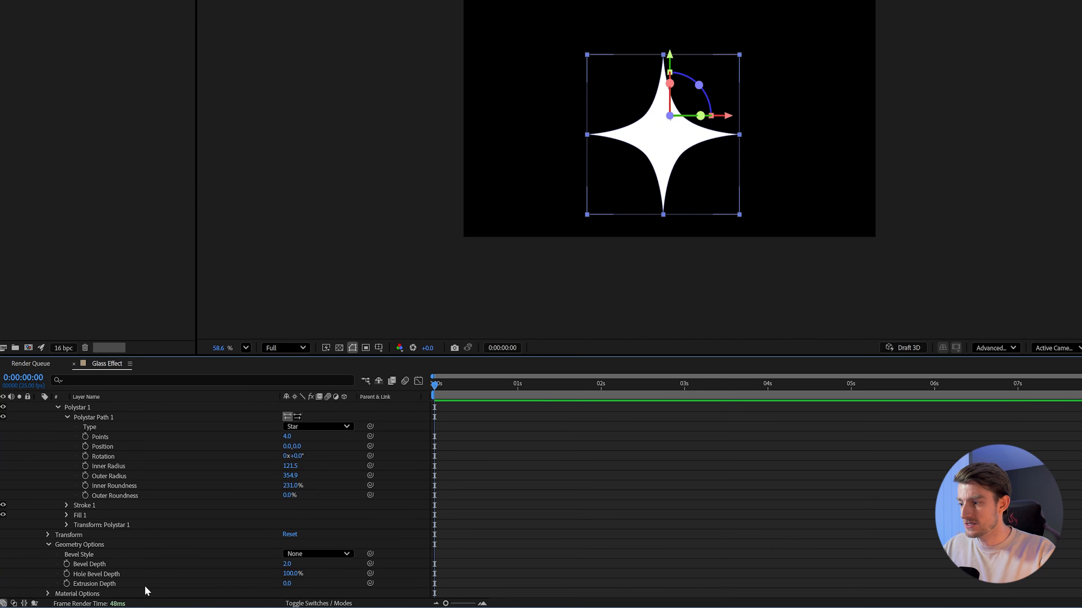
{"action": "left_click", "coordinate": [288, 584]}
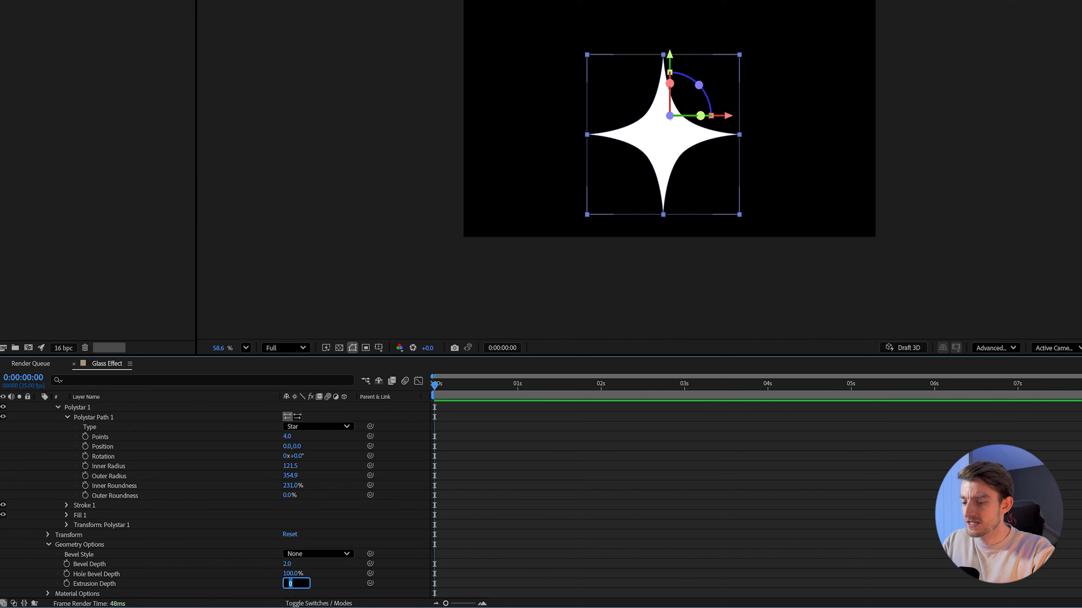
{"action": "type", "text": "125"}
{"action": "key", "text": "Return"}
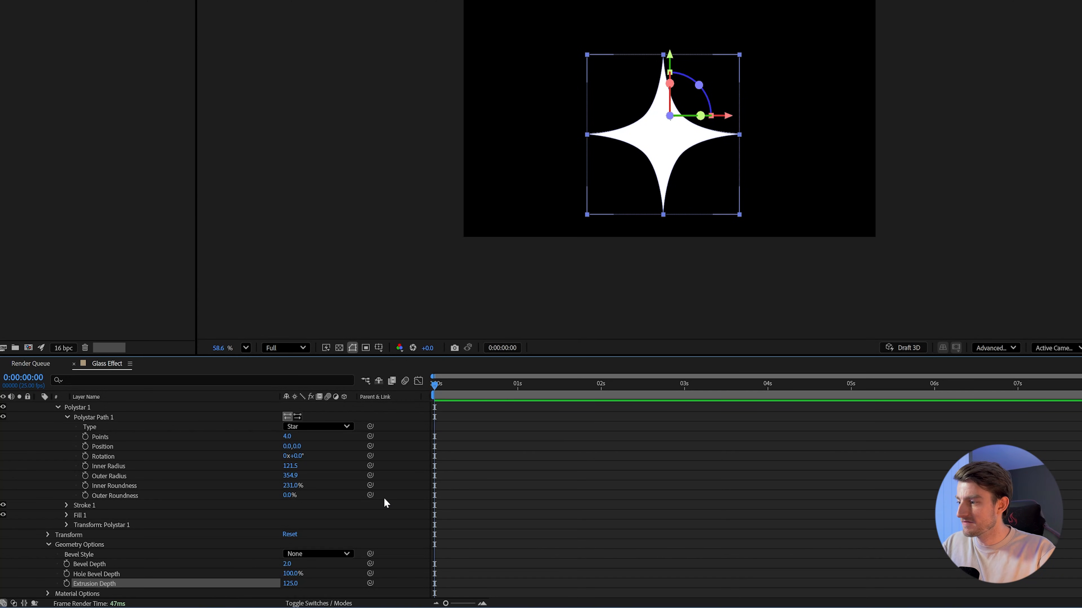
Set the star's material to 100% specular intensity and 90% specular shininess.
{"action": "left_click", "coordinate": [47, 594]}
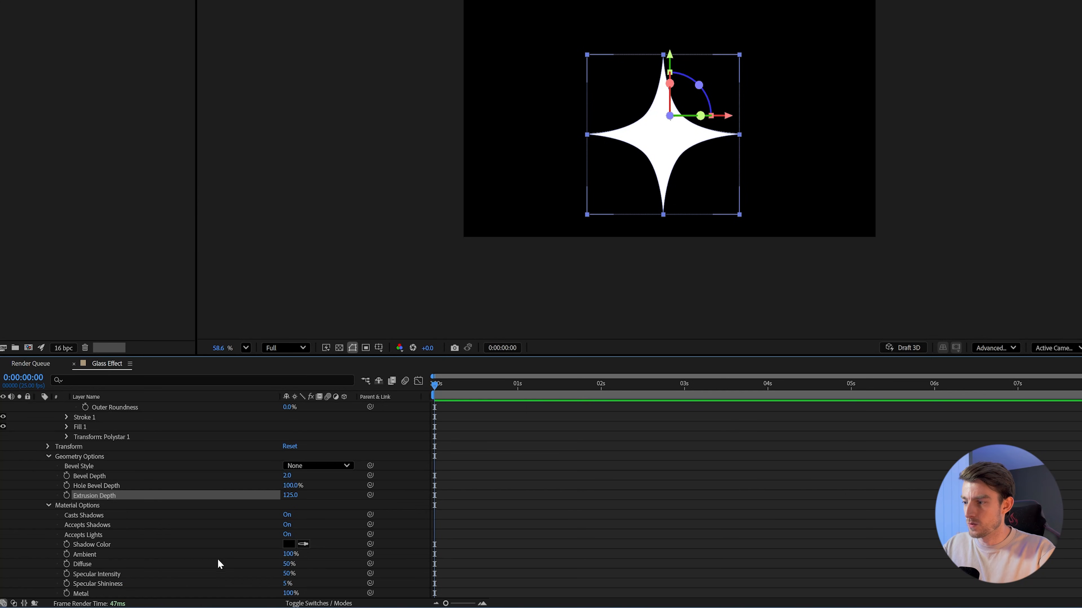
{"action": "left_click_drag", "start_coordinate": [287, 573], "coordinate": [320, 579]}
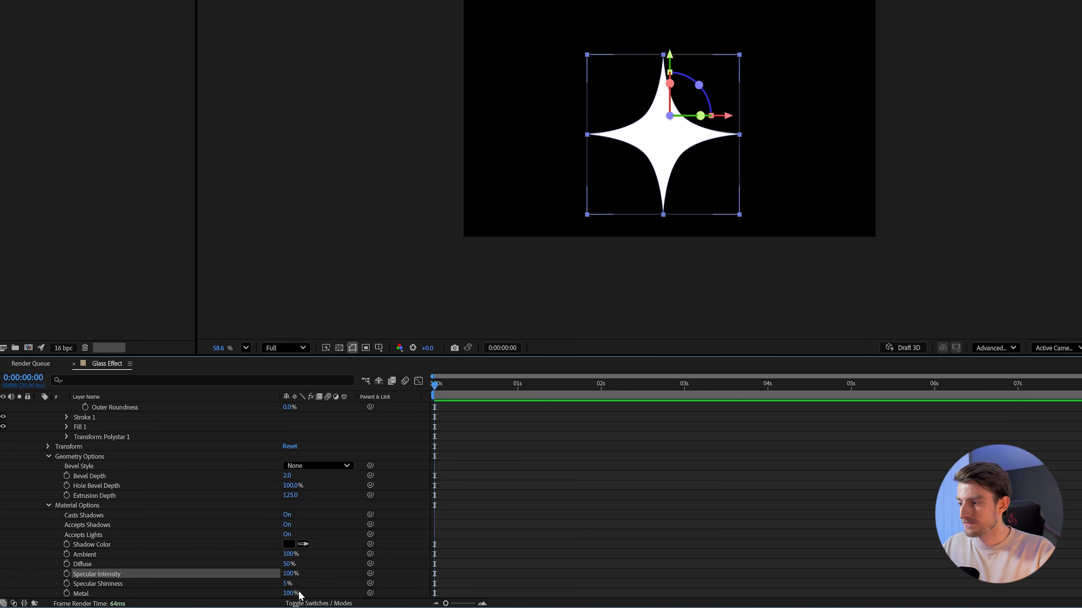
{"action": "left_click", "coordinate": [287, 585]}
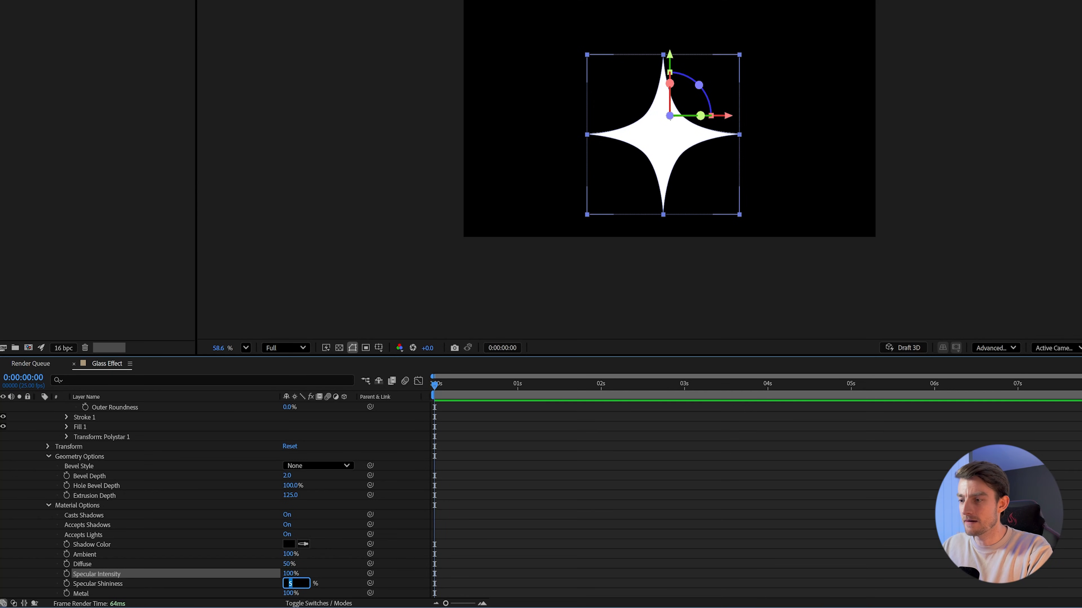
{"action": "type", "text": "90"}
{"action": "key", "text": "Return"}
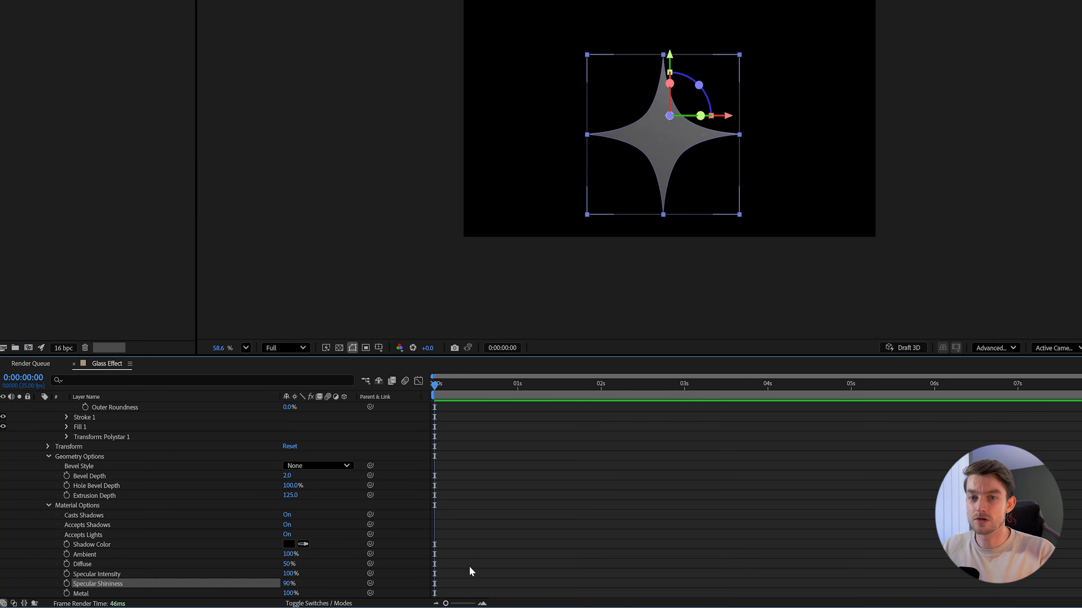
Rotate the 3D Shape layer to about -16° on X and 30° on Y to expose its extruded sides.
{"action": "scroll", "coordinate": [255, 464], "scroll_direction": "up", "scroll_amount": 4}
{"action": "left_click", "coordinate": [134, 408]}
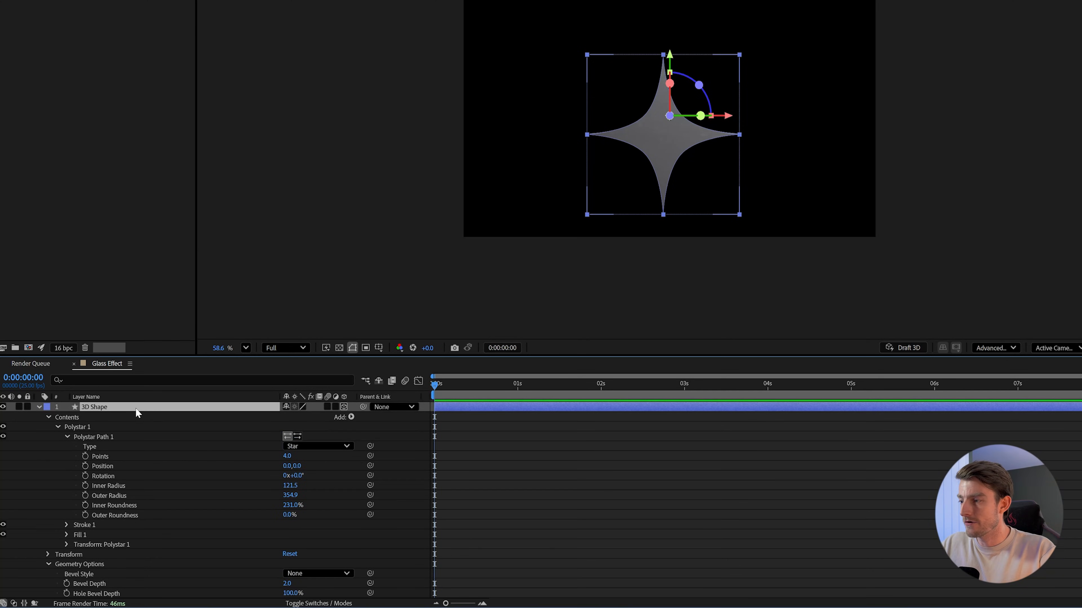
{"action": "key", "text": "r"}
{"action": "left_click_drag", "start_coordinate": [300, 428], "coordinate": [347, 425]}
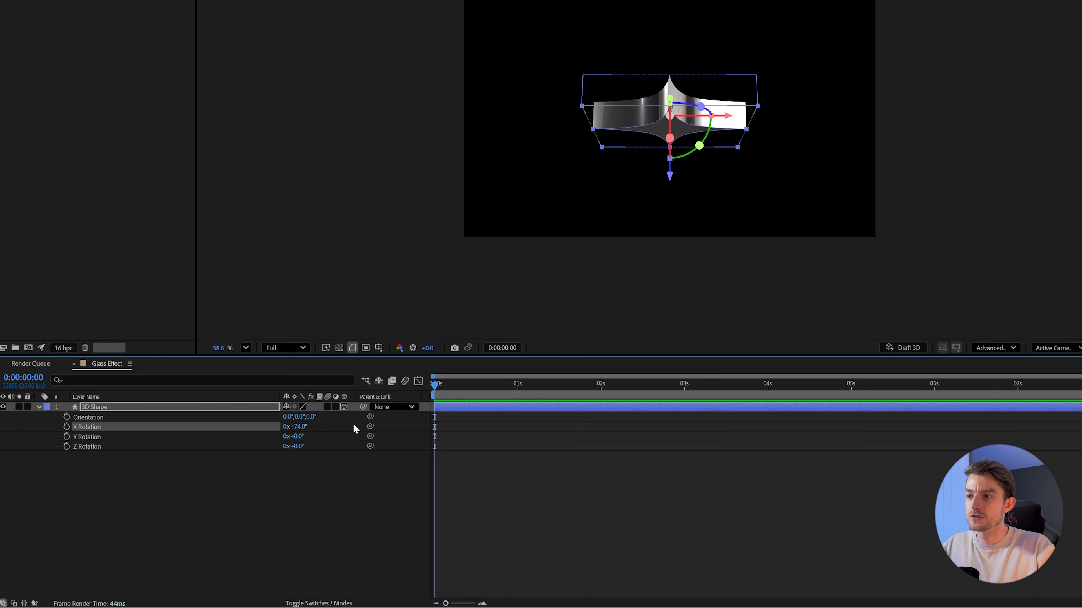
{"action": "mouse_move", "coordinate": [300, 427]}
{"action": "left_mouse_down"}
{"action": "mouse_move", "coordinate": [257, 432]}
{"action": "mouse_move", "coordinate": [311, 433]}
{"action": "left_mouse_up"}
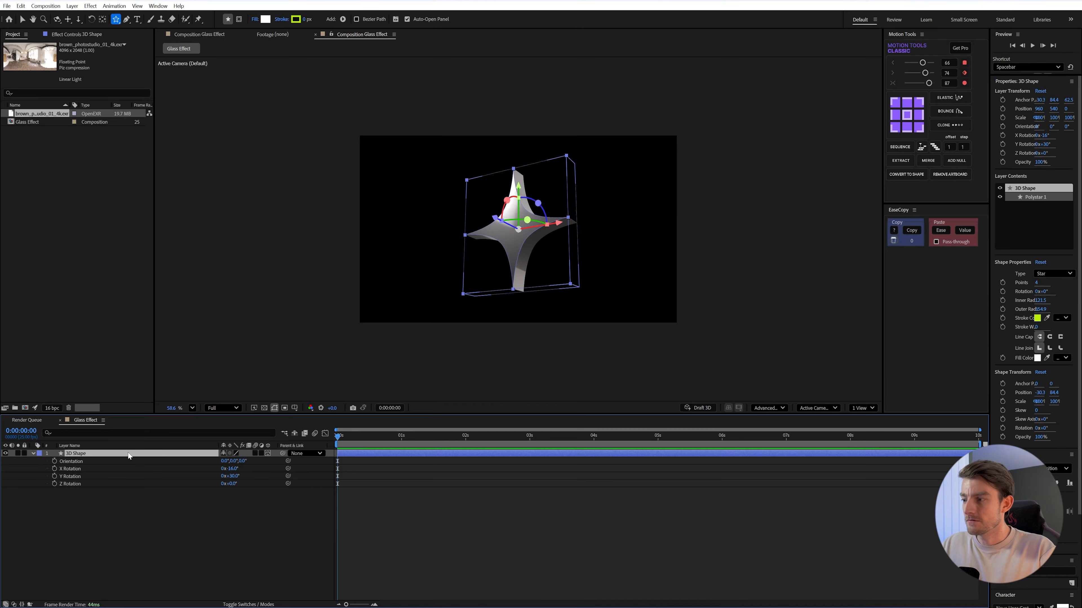
Set the 3D Shape layer's opacity to 80% and deselect it.
{"action": "key", "text": "t"}
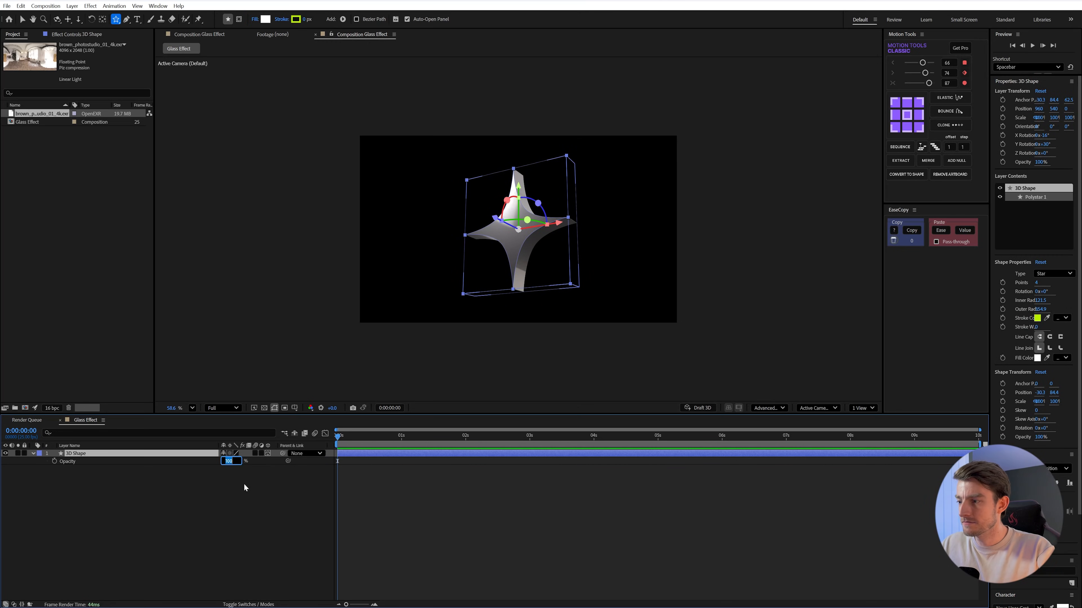
{"action": "type", "text": "80"}
{"action": "key", "text": "Return"}
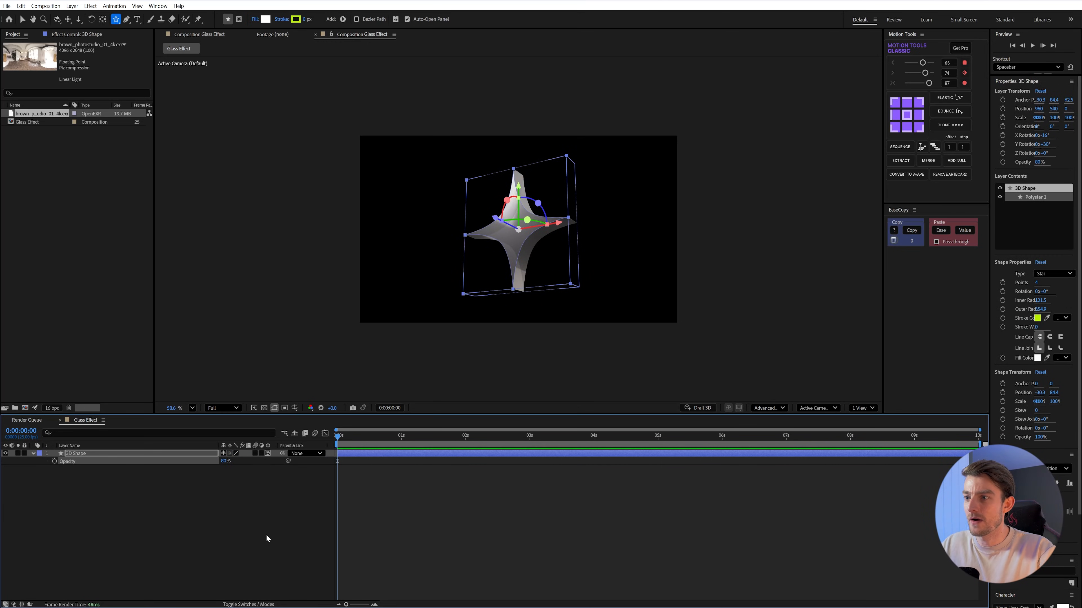
{"action": "scroll", "coordinate": [513, 224], "scroll_direction": "up", "scroll_amount": 2}
{"action": "scroll", "coordinate": [512, 224], "scroll_direction": "up", "scroll_amount": 3}
{"action": "key", "text": "v"}
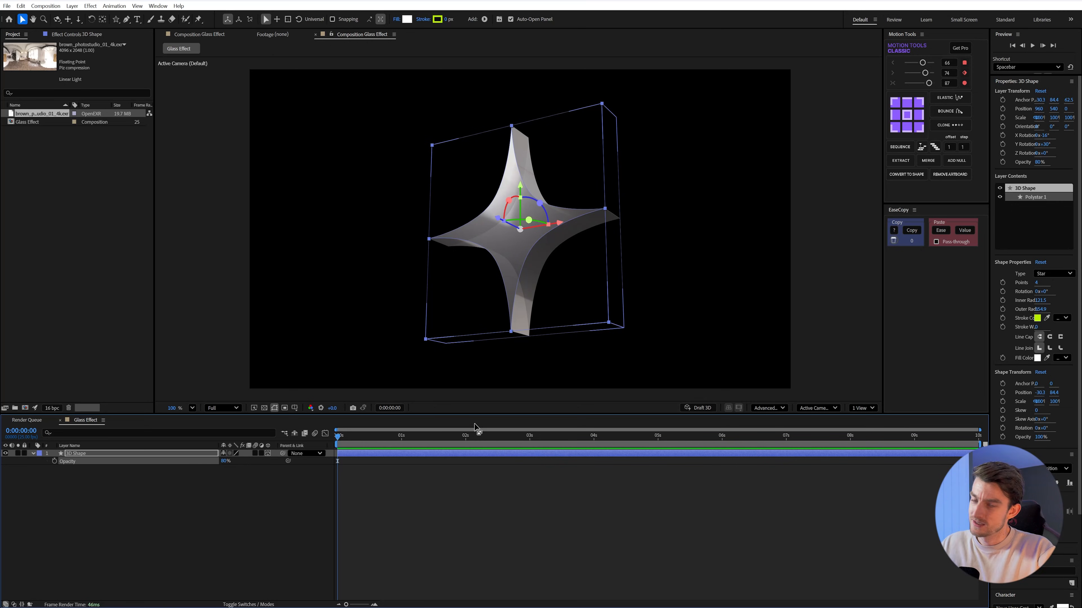
{"action": "left_click", "coordinate": [55, 503]}
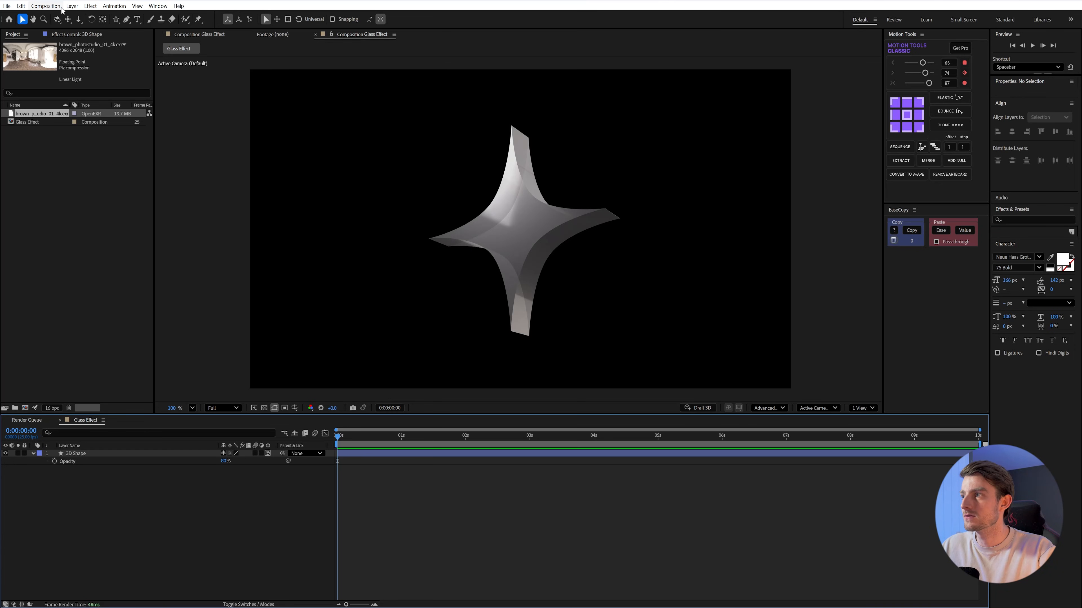
Add a new light layer of type Environment at 100% intensity without shadow casting.
{"action": "left_click", "coordinate": [72, 6]}
{"action": "mouse_move", "coordinate": [128, 16]}
{"action": "left_click", "coordinate": [226, 38]}
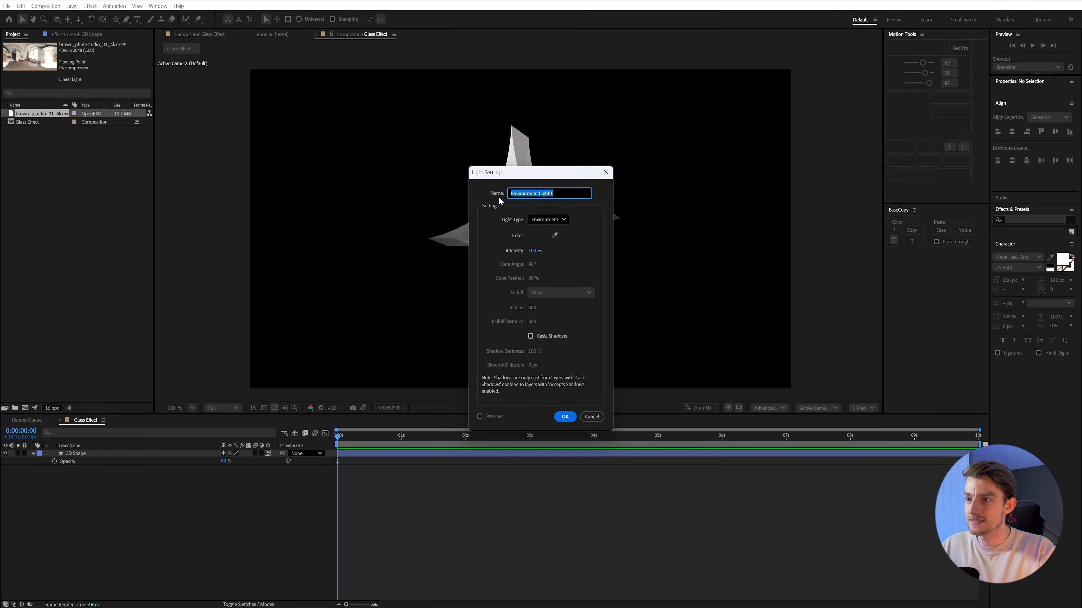
{"action": "left_click", "coordinate": [552, 225]}
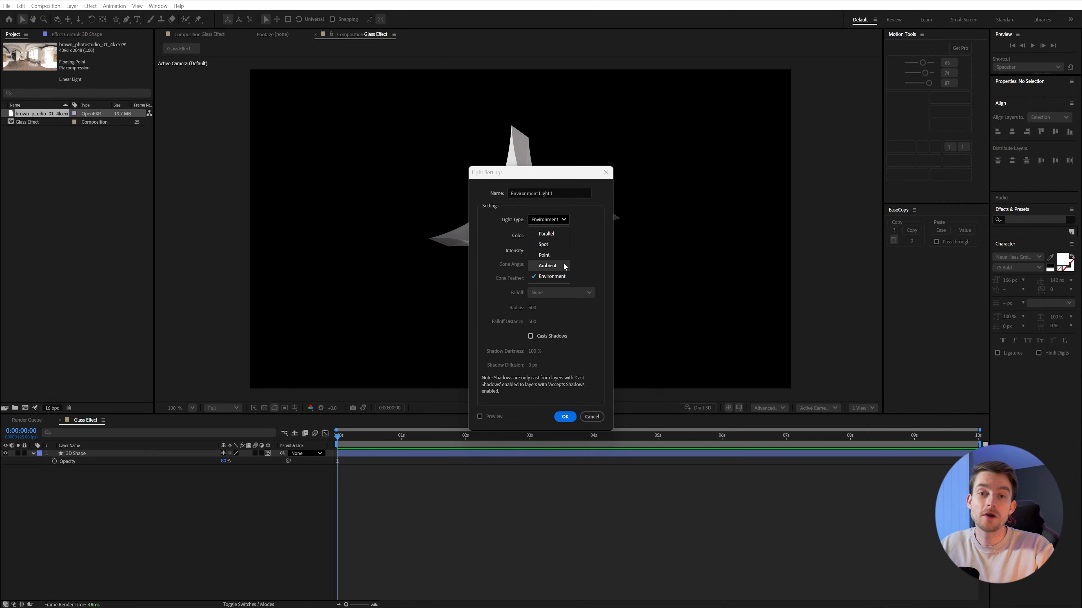
{"action": "left_click", "coordinate": [560, 277]}
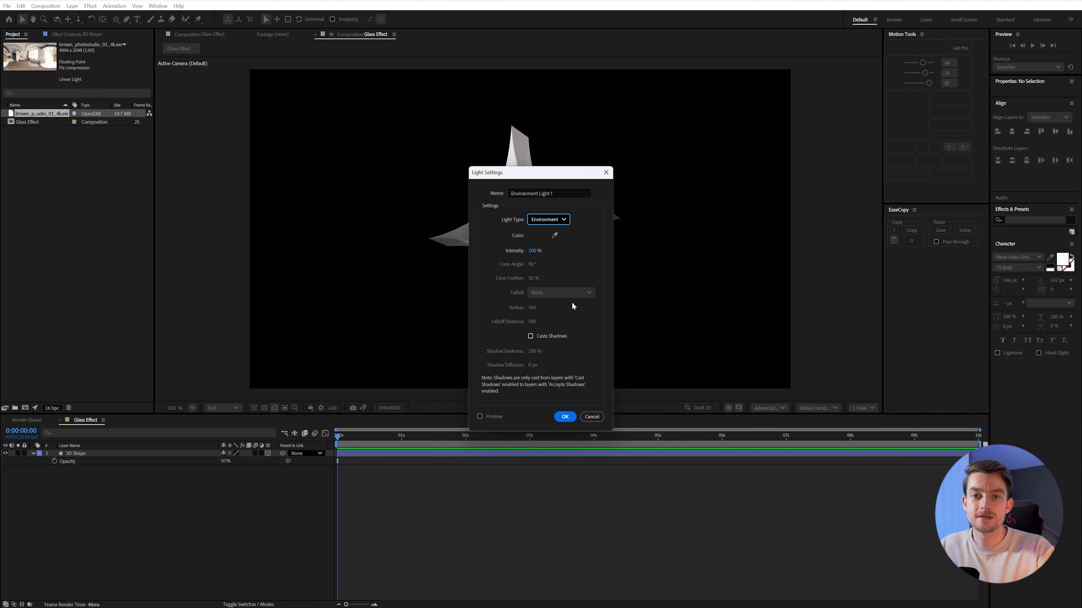
{"action": "left_click", "coordinate": [565, 417]}
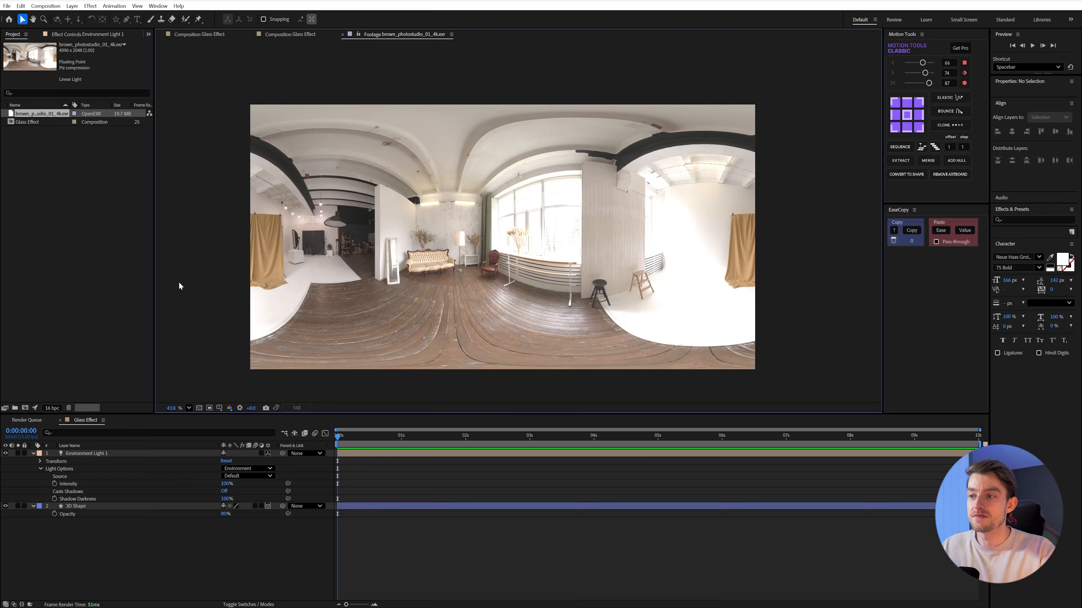
Add the brown_photostudio_01_4k.exr panorama to the Glass Effect composition between the light and the shape layer.
{"action": "scroll", "coordinate": [457, 286], "scroll_direction": "down", "scroll_amount": 1}
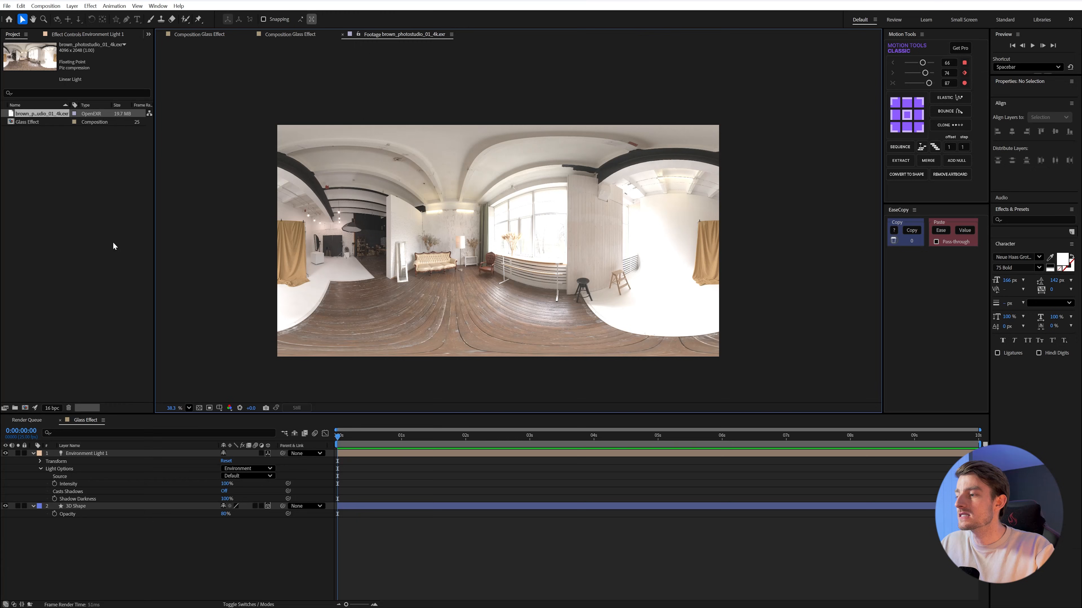
{"action": "left_click", "coordinate": [33, 79]}
{"action": "left_click_drag", "start_coordinate": [29, 117], "coordinate": [103, 479]}
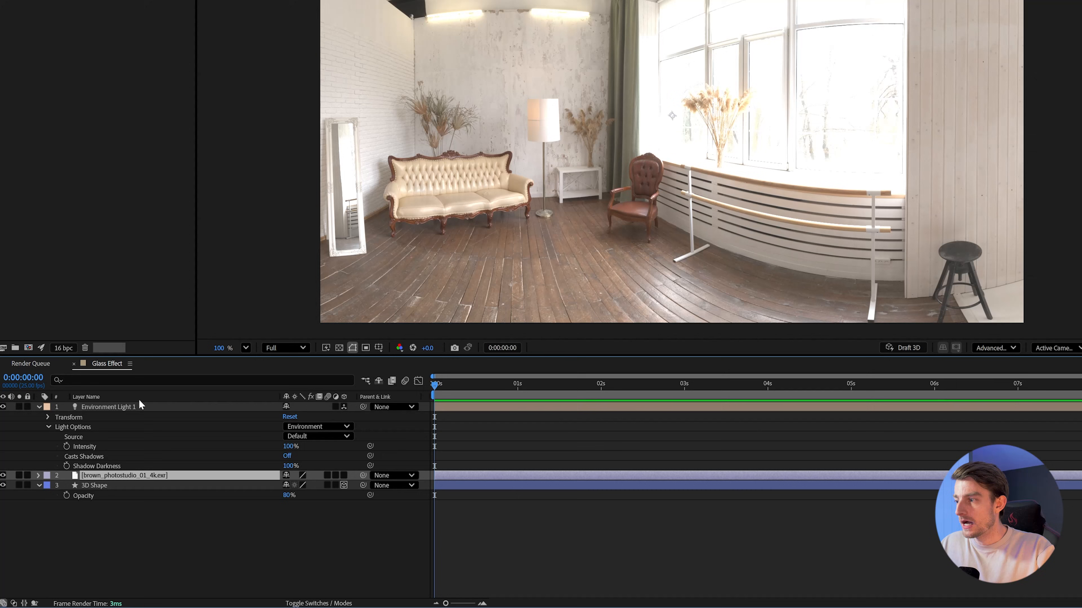
Set the environment light's source to the brown_photostudio_01_4k.exr layer.
{"action": "left_click", "coordinate": [109, 453]}
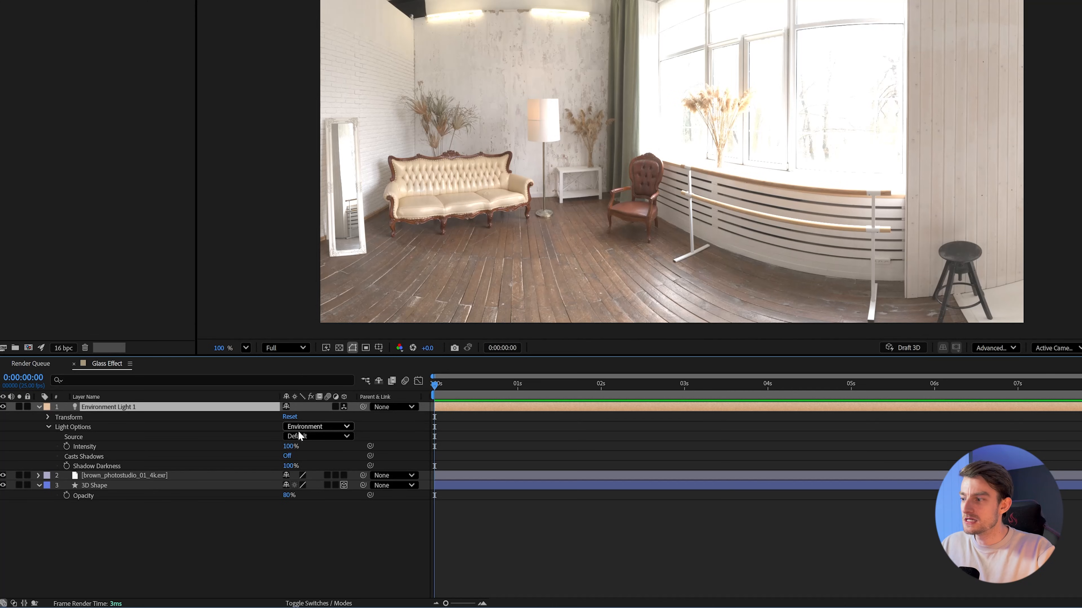
{"action": "left_click", "coordinate": [304, 435]}
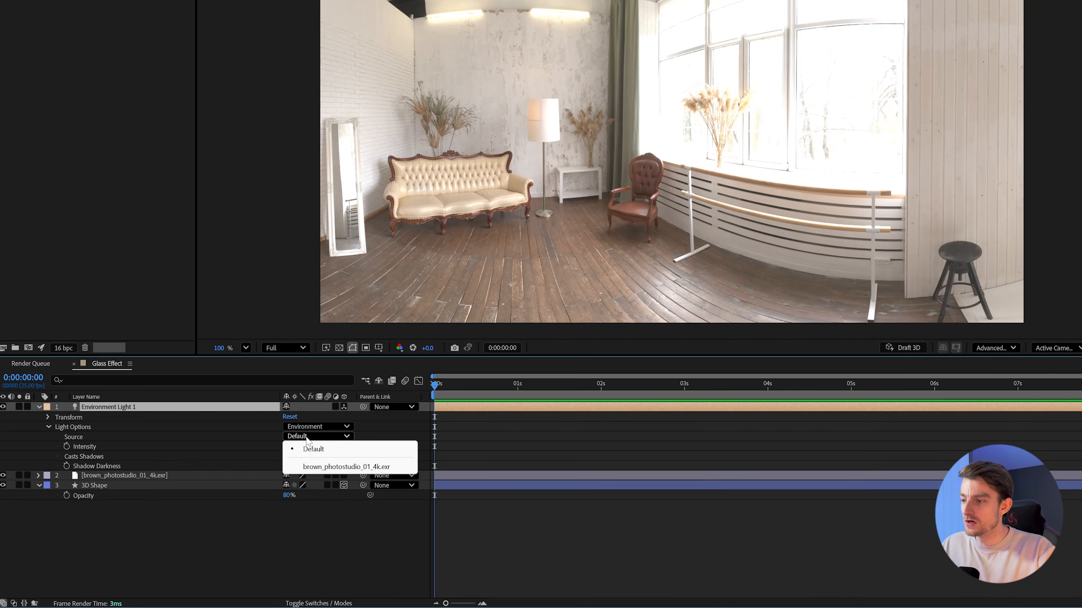
{"action": "left_click", "coordinate": [315, 467]}
{"action": "scroll", "coordinate": [628, 140], "scroll_direction": "down", "scroll_amount": 1}
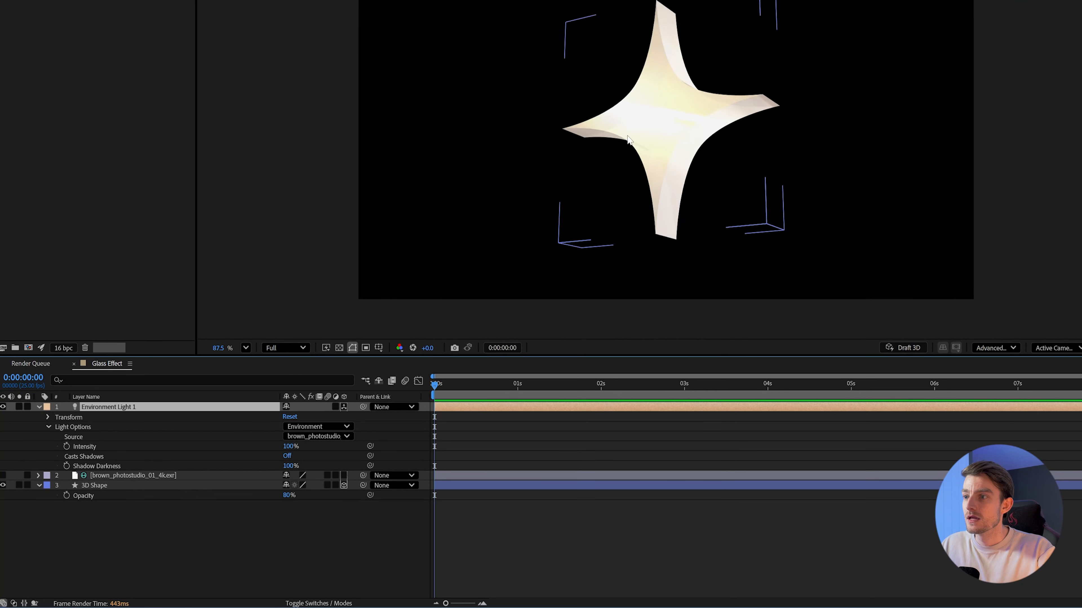
{"action": "scroll", "coordinate": [628, 140], "scroll_direction": "down", "scroll_amount": 1}
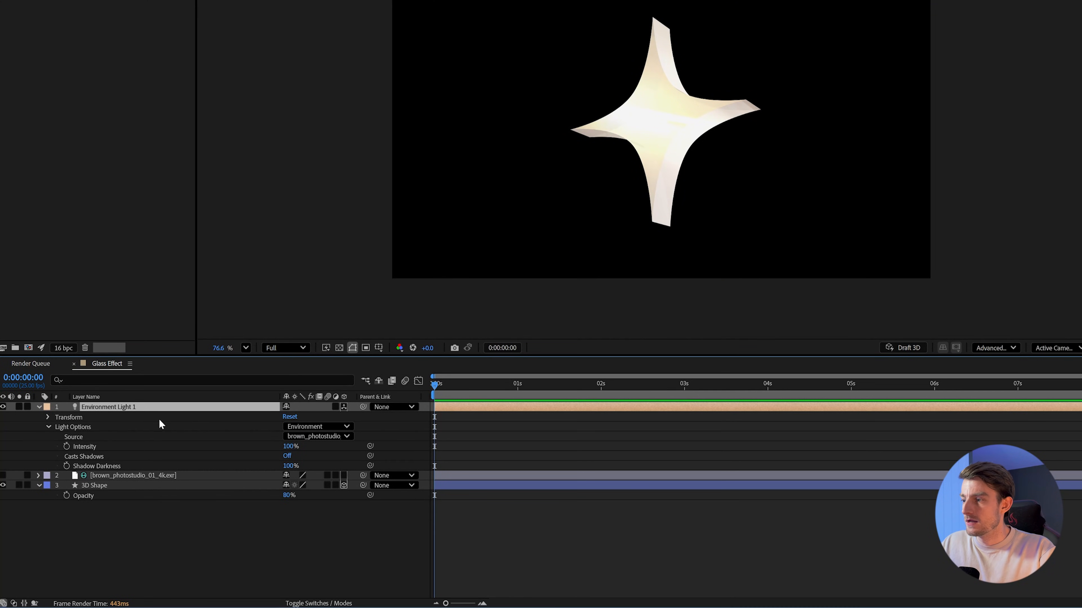
Set the environment light's intensity to 50%.
{"action": "left_click", "coordinate": [289, 448]}
{"action": "type", "text": "50"}
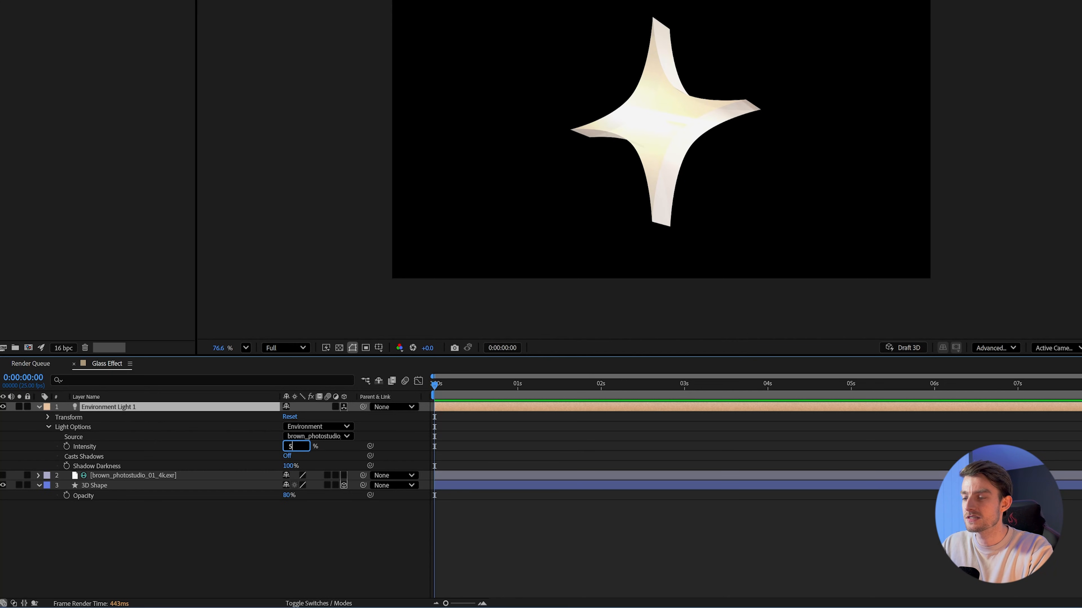
{"action": "key", "text": "Return"}
Rotate the environment light around the star, setting its Y rotation to 230°.
{"action": "left_click", "coordinate": [216, 407]}
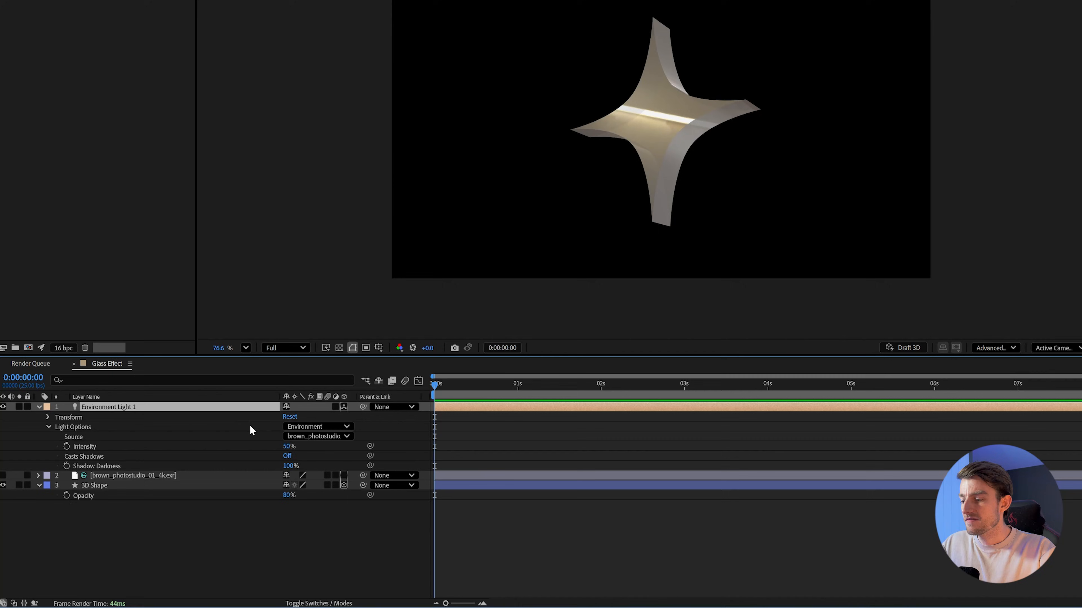
{"action": "key", "text": "r"}
{"action": "mouse_move", "coordinate": [297, 428]}
{"action": "left_mouse_down"}
{"action": "mouse_move", "coordinate": [451, 428]}
{"action": "mouse_move", "coordinate": [406, 435]}
{"action": "mouse_move", "coordinate": [421, 432]}
{"action": "left_mouse_up"}
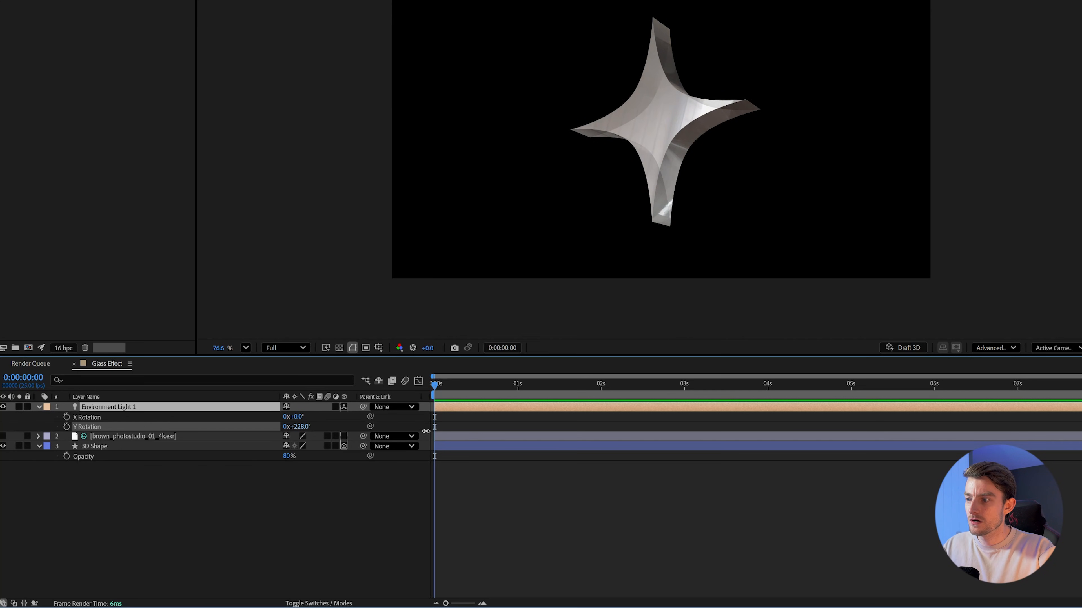
{"action": "left_click", "coordinate": [302, 426]}
{"action": "type", "text": "230"}
{"action": "key", "text": "Return"}
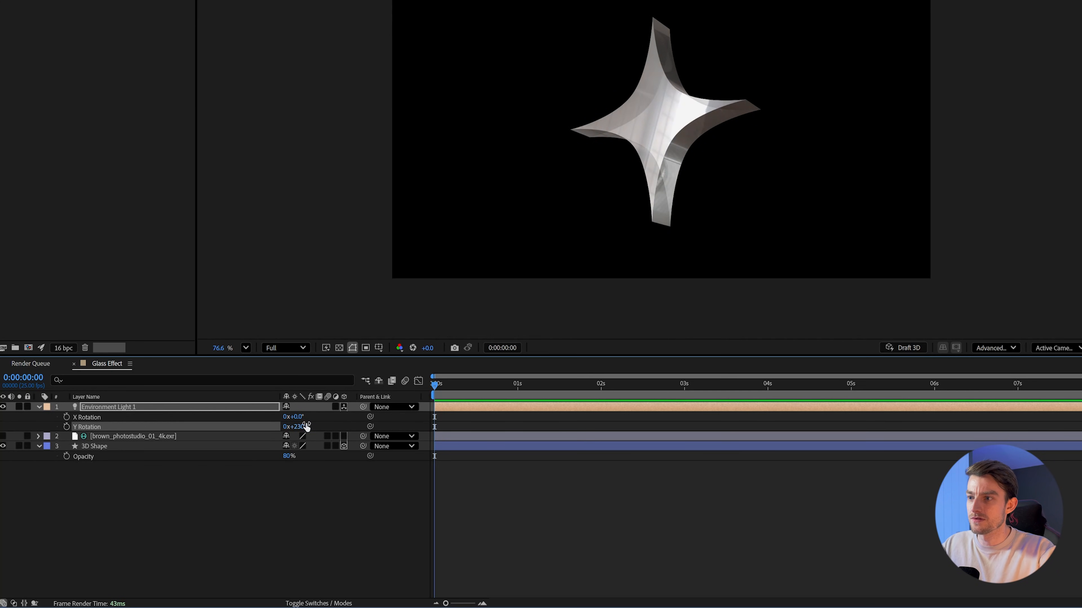
{"action": "scroll", "coordinate": [686, 114], "scroll_direction": "up", "scroll_amount": 1}
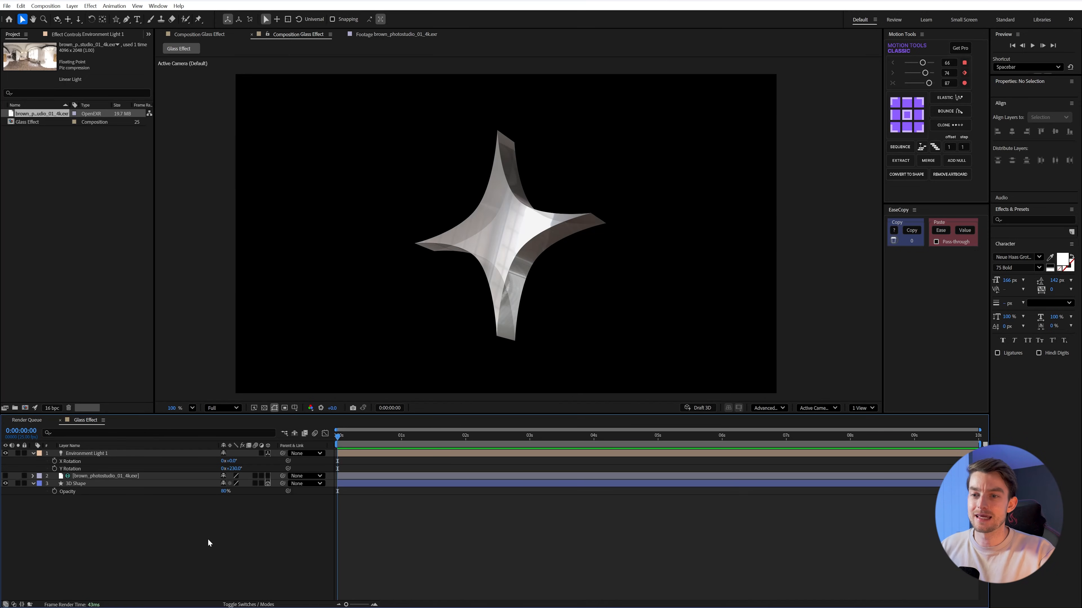
Pre-compose the light, panorama and shape layers into a composition named 3D Shape, moving all attributes into it.
{"action": "left_click_drag", "start_coordinate": [208, 538], "coordinate": [156, 452]}
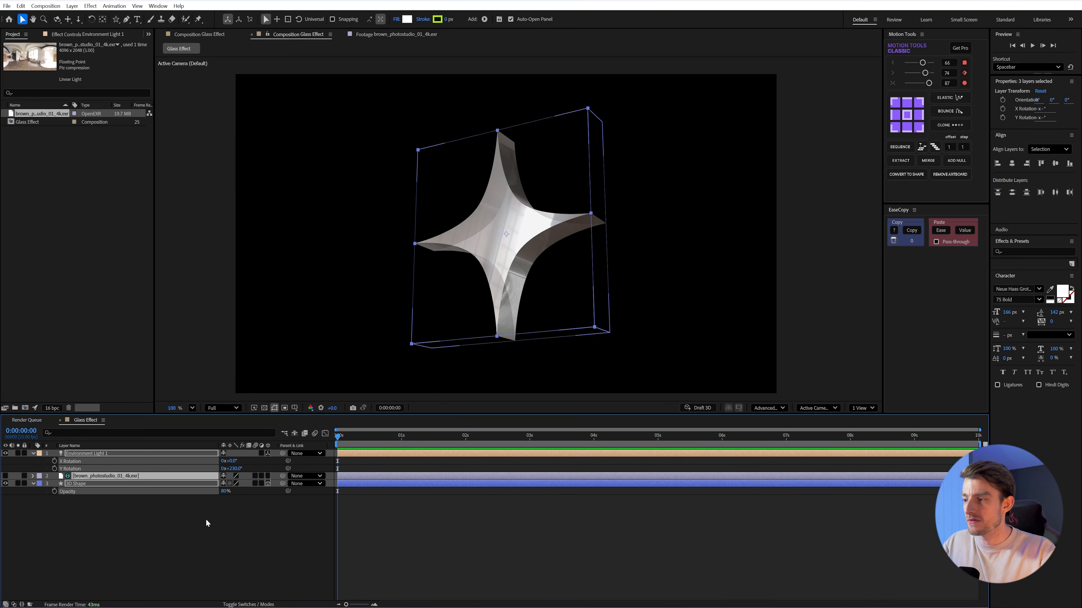
{"action": "key", "text": "ctrl+shift+c"}
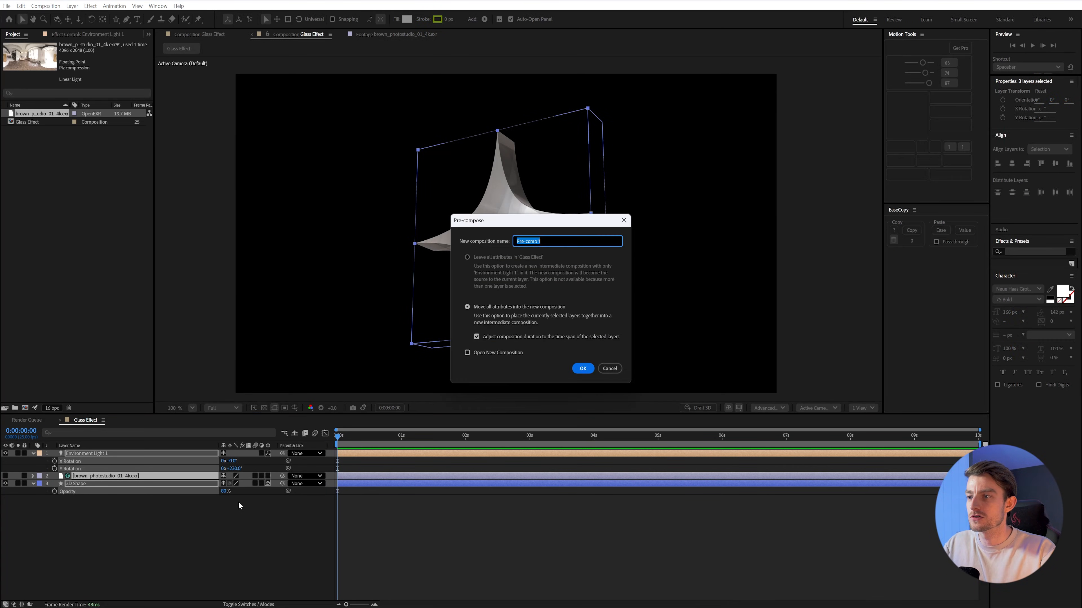
{"action": "type", "text": "3"}
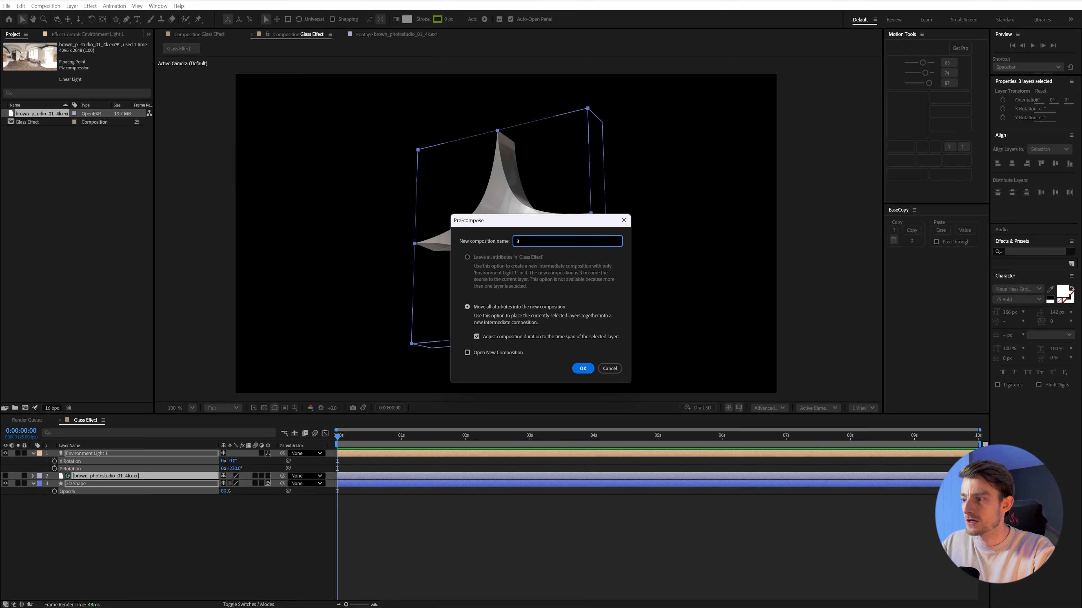
{"action": "type", "text": "D Shape"}
{"action": "key", "text": "Return"}
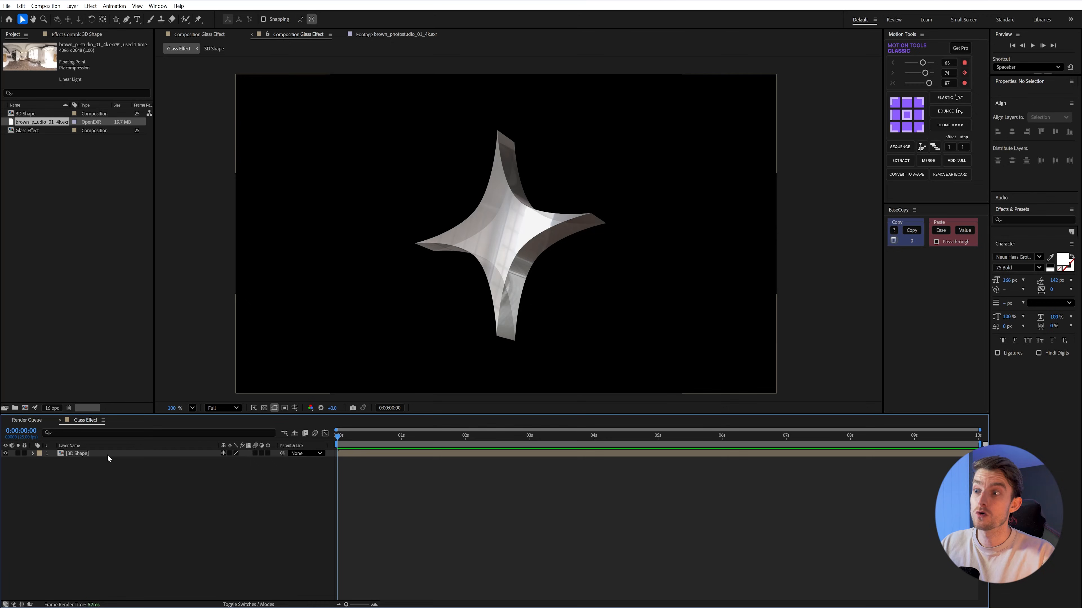
Apply the Colorama effect to the 3D Shape layer and set its output cycle preset palette to Ramp Red.
{"action": "left_click", "coordinate": [81, 455]}
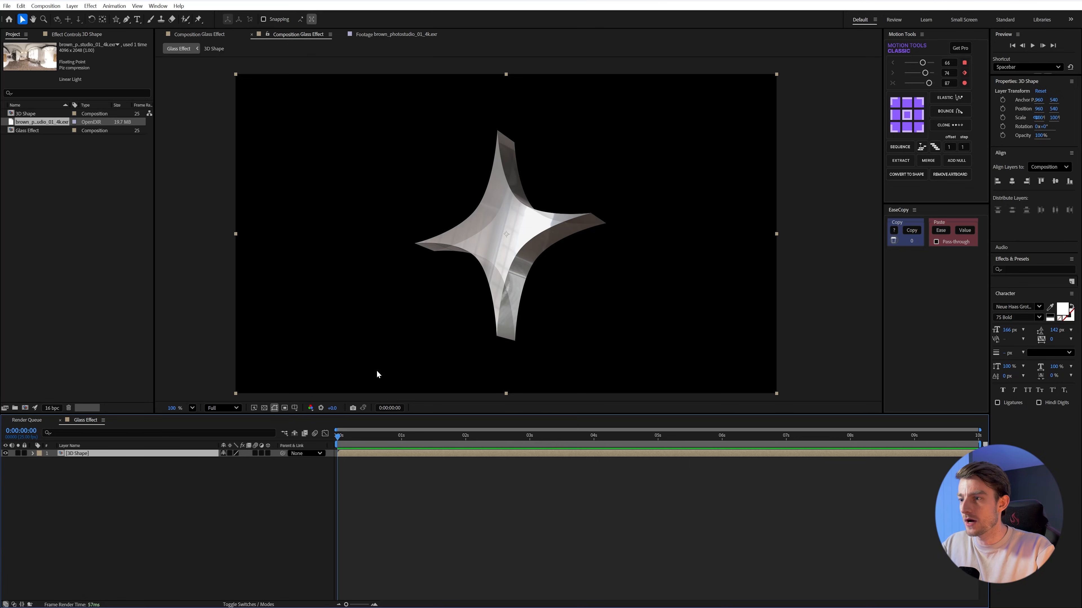
{"action": "key", "text": "ctrl+space"}
{"action": "type", "text": "colora"}
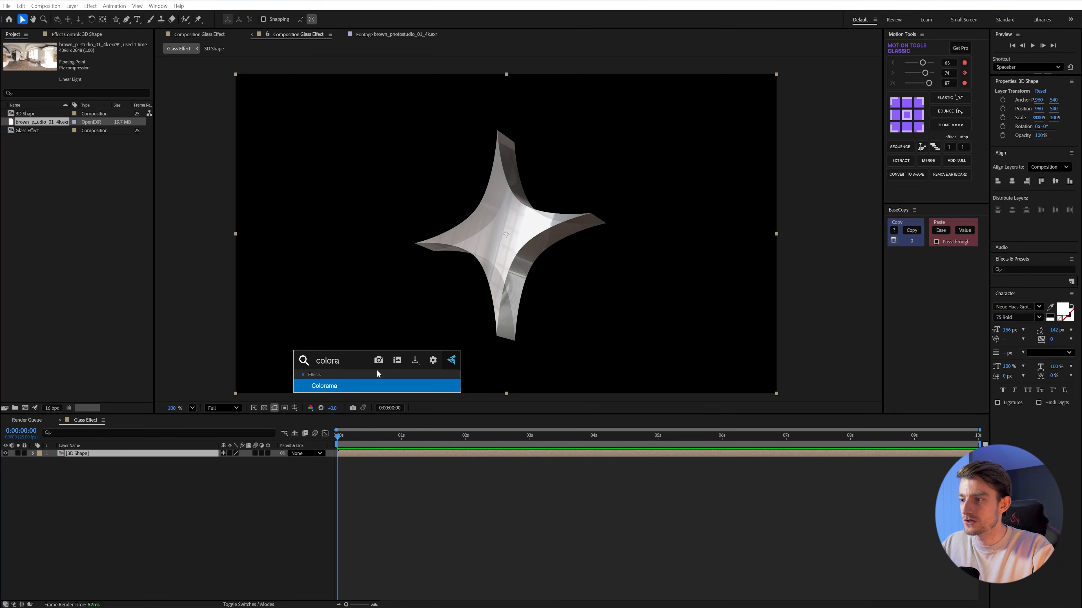
{"action": "key", "text": "Return"}
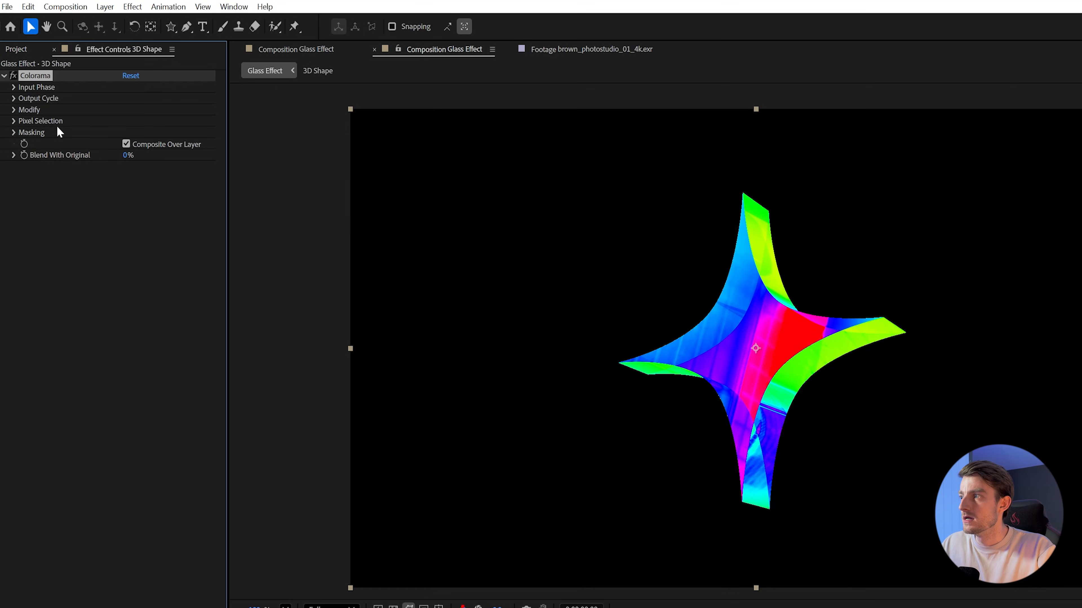
{"action": "left_click", "coordinate": [14, 99]}
{"action": "left_click", "coordinate": [164, 111]}
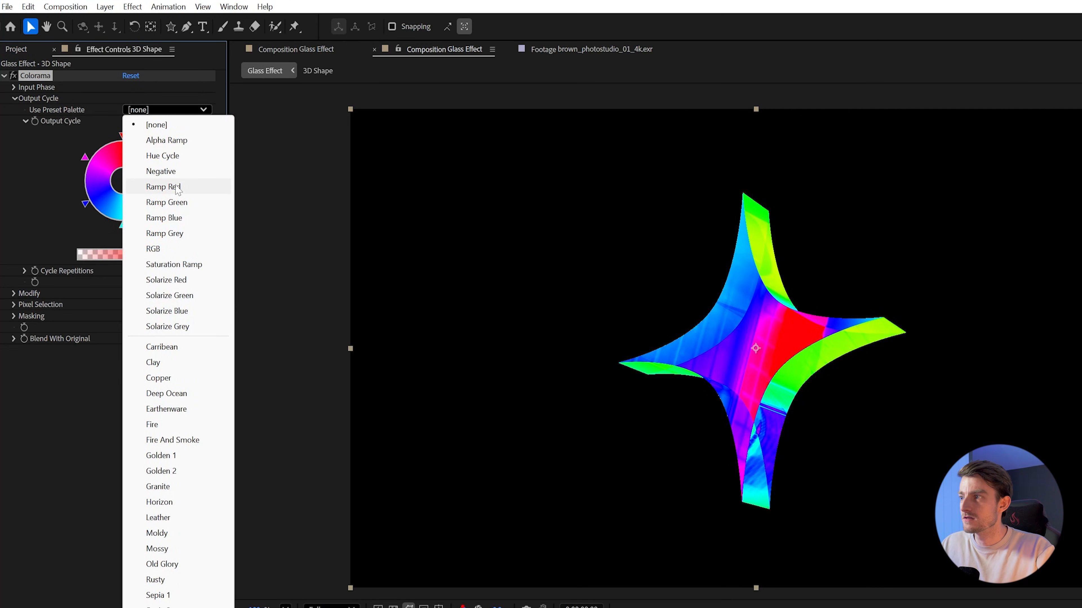
{"action": "left_click", "coordinate": [177, 187]}
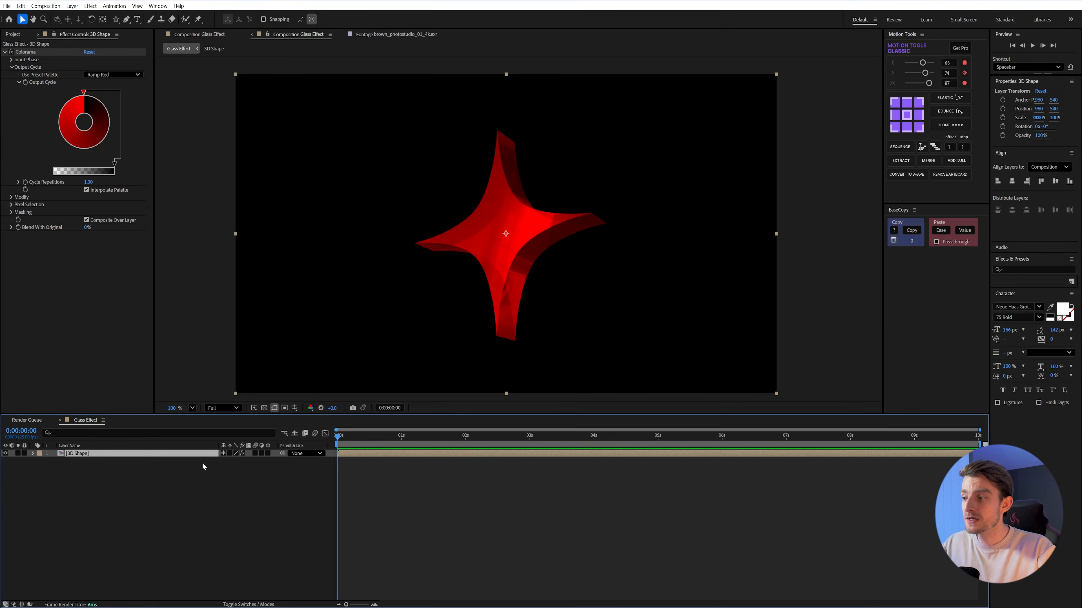
Duplicate the red 3D Shape layer and set the copy's Colorama preset palette to Ramp Green.
{"action": "key", "text": "ctrl+d"}
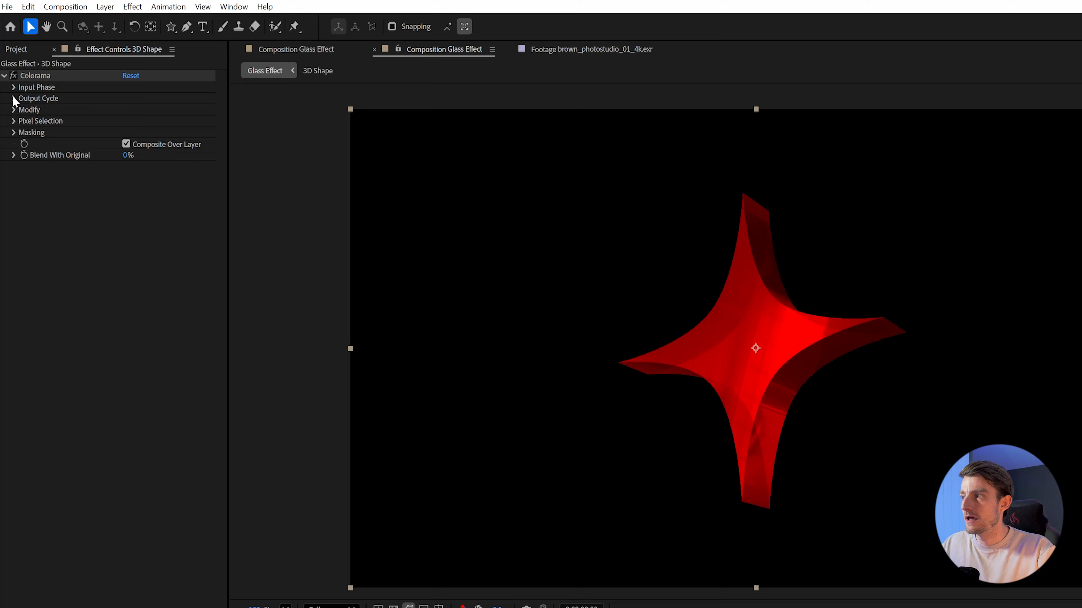
{"action": "left_click", "coordinate": [11, 67]}
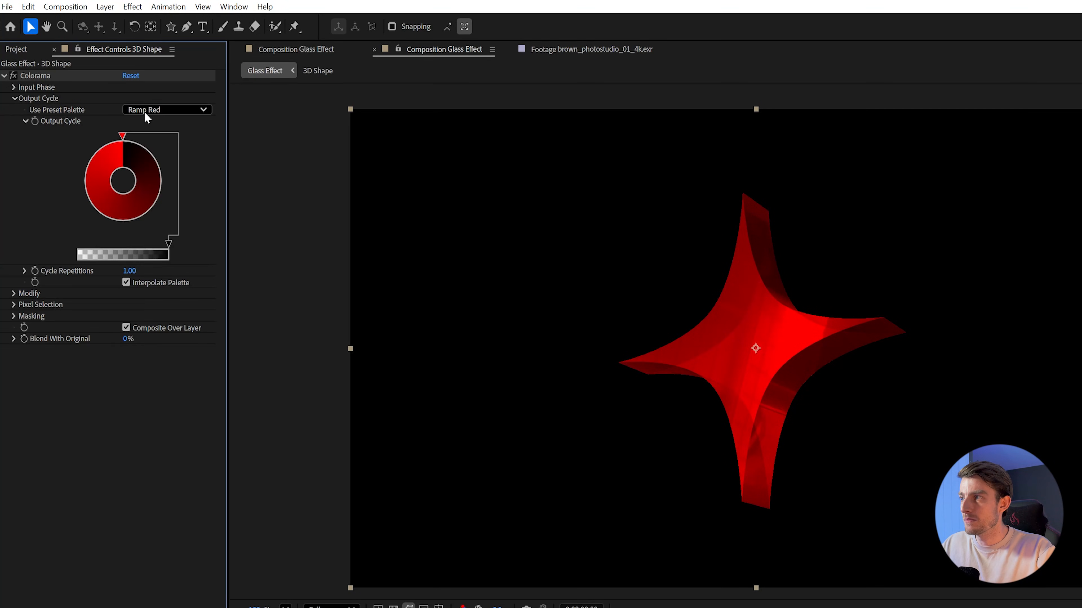
{"action": "left_click", "coordinate": [114, 75]}
{"action": "left_click", "coordinate": [170, 203]}
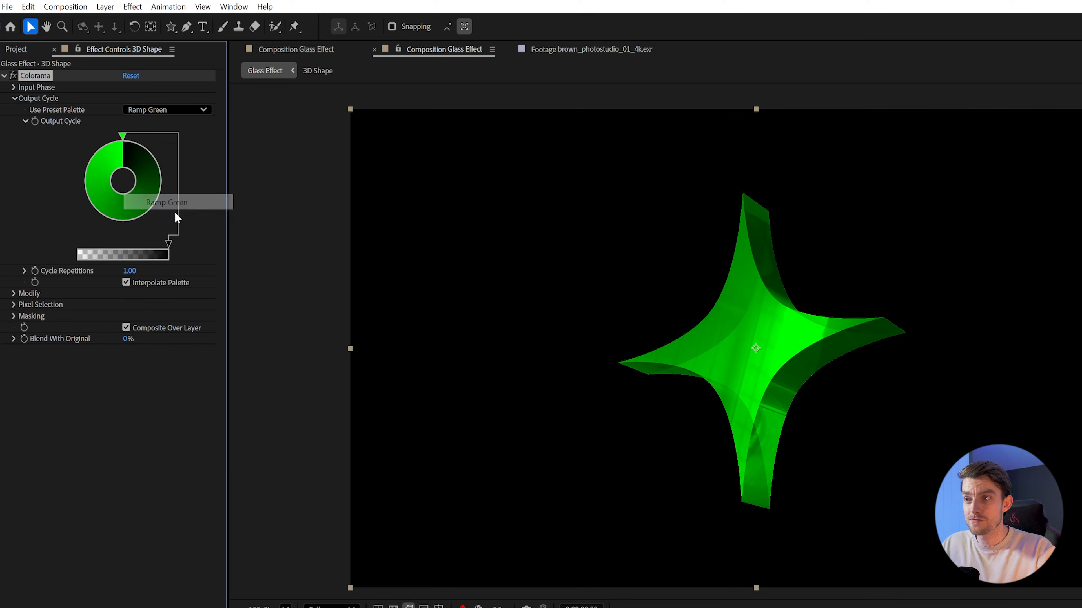
Duplicate the green 3D Shape layer and set the new copy's Colorama preset palette to Ramp Blue.
{"action": "key", "text": "ctrl+d"}
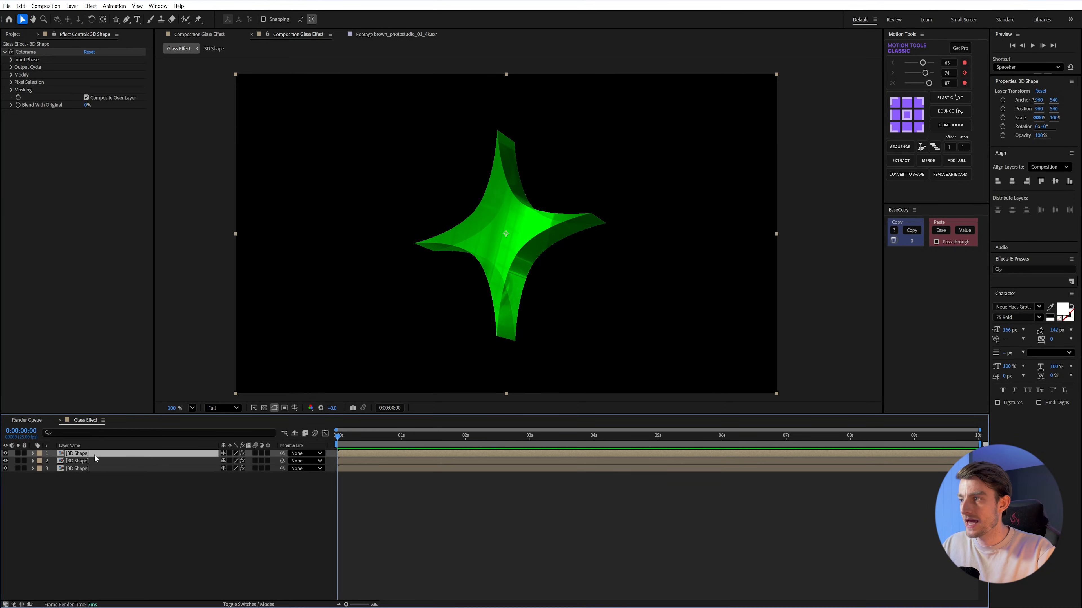
{"action": "left_click", "coordinate": [11, 67]}
{"action": "left_click", "coordinate": [149, 110]}
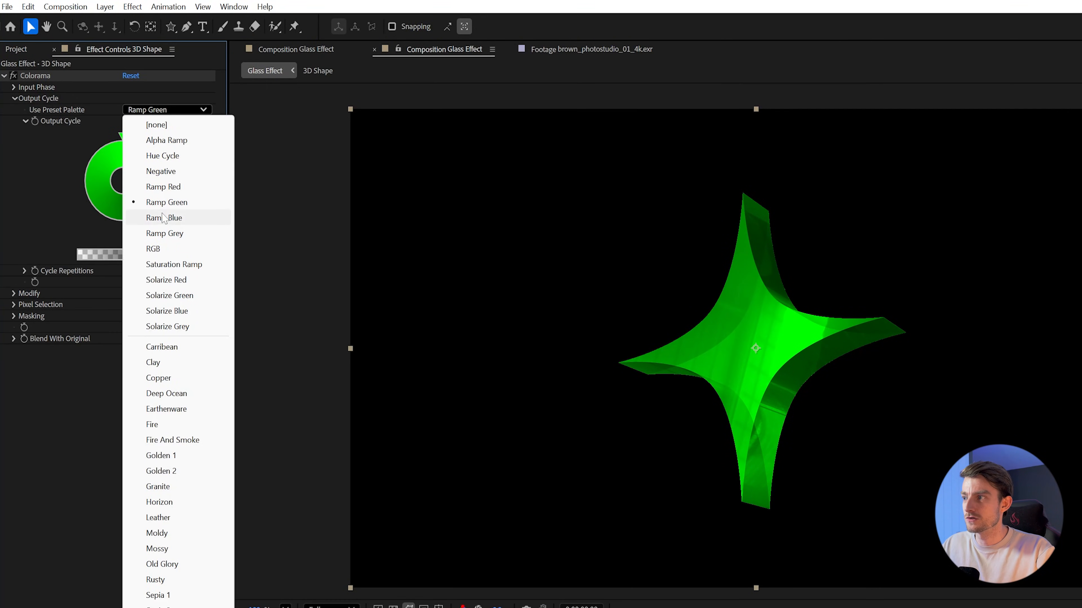
{"action": "left_click", "coordinate": [165, 217]}
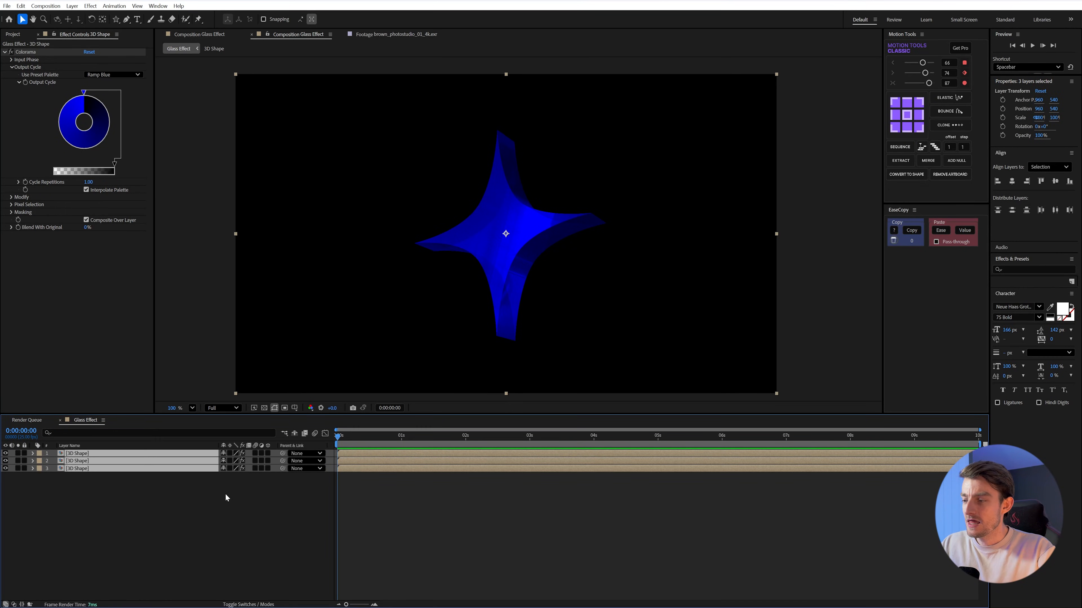
Set the blending mode of all three 3D Shape layers to Screen.
{"action": "key", "text": "F4"}
{"action": "left_click", "coordinate": [233, 468]}
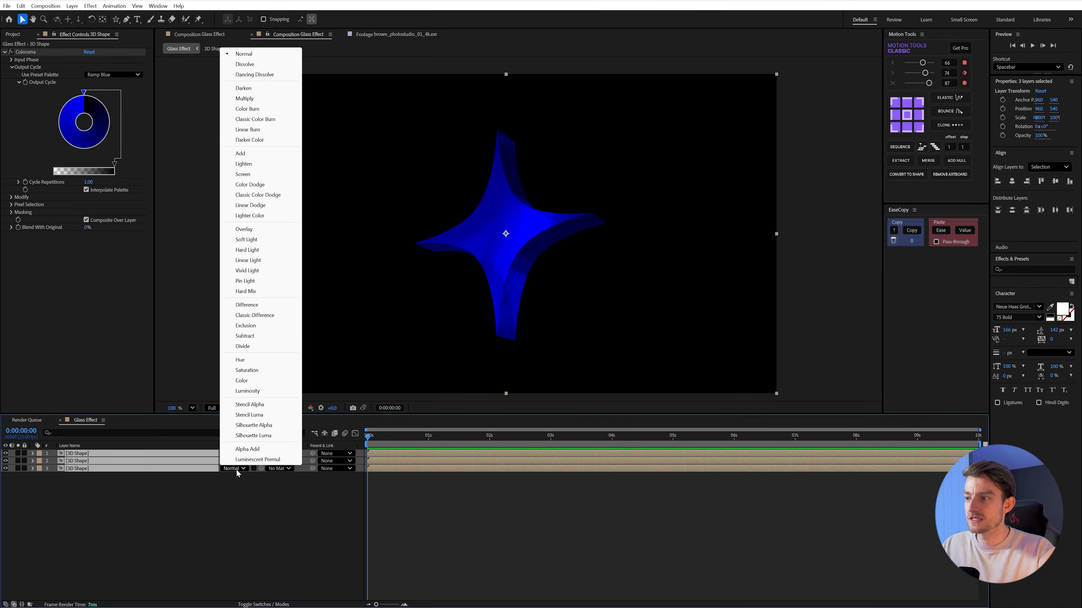
{"action": "left_click", "coordinate": [242, 174]}
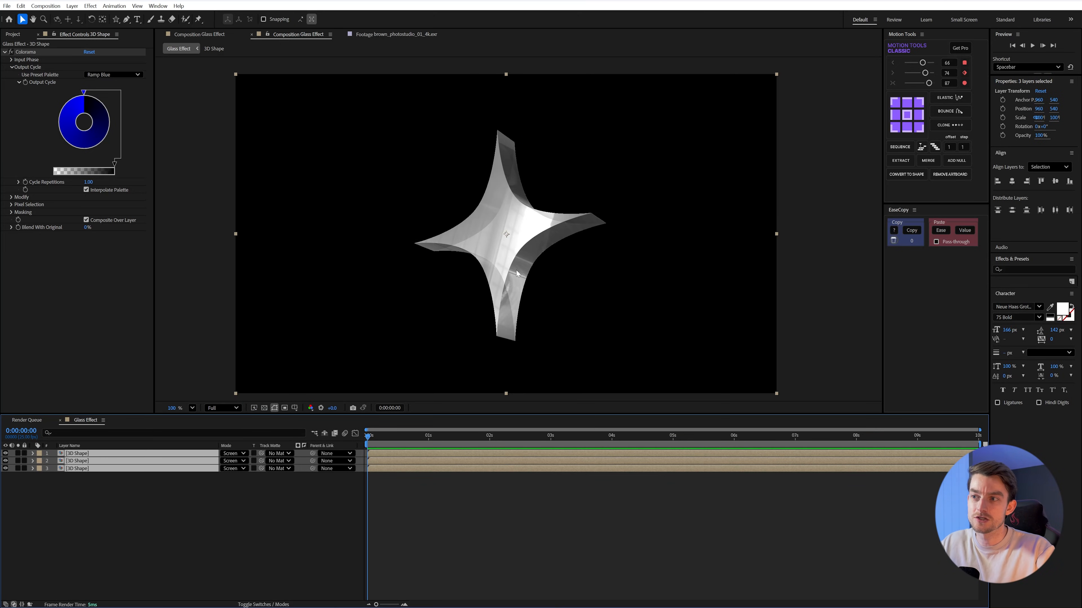
{"action": "left_click", "coordinate": [260, 514]}
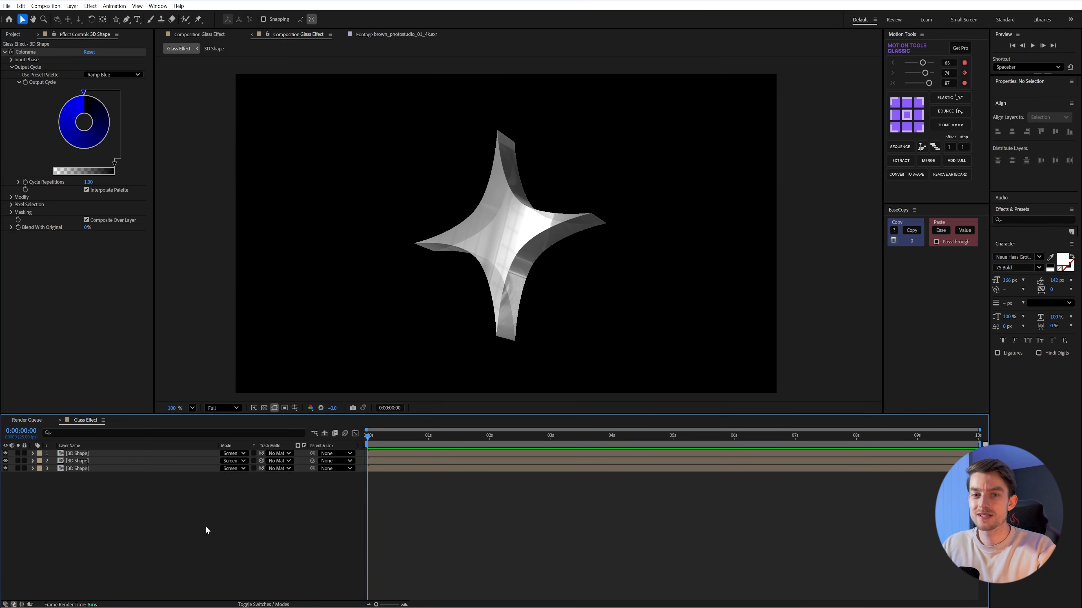
Add a Displacement Map effect to the bottom 3D Shape layer with the Ramp Red palette.
{"action": "left_click", "coordinate": [114, 469]}
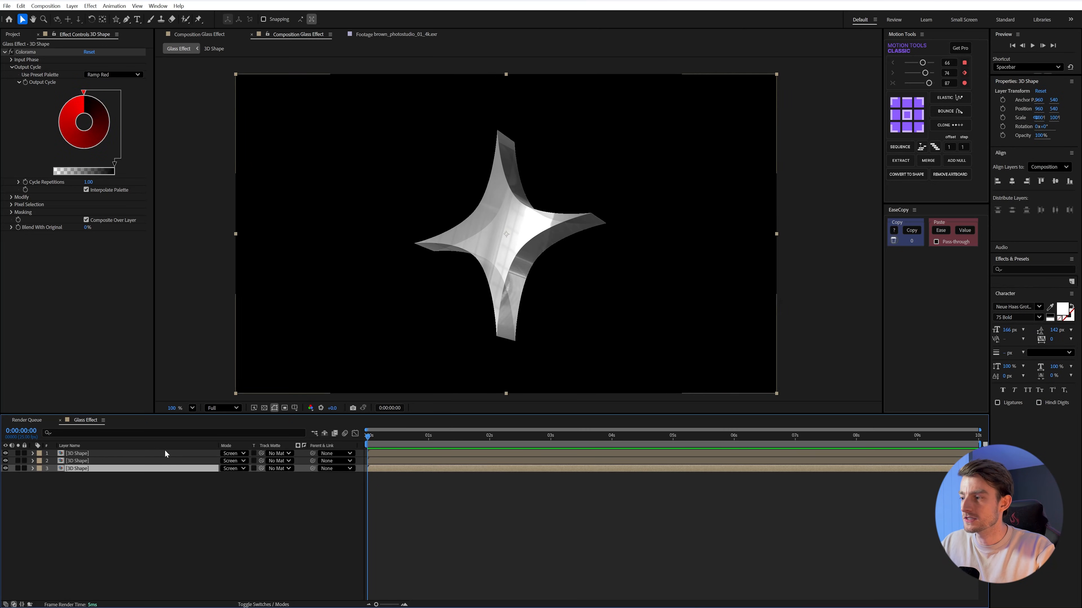
{"action": "key", "text": "ctrl+space"}
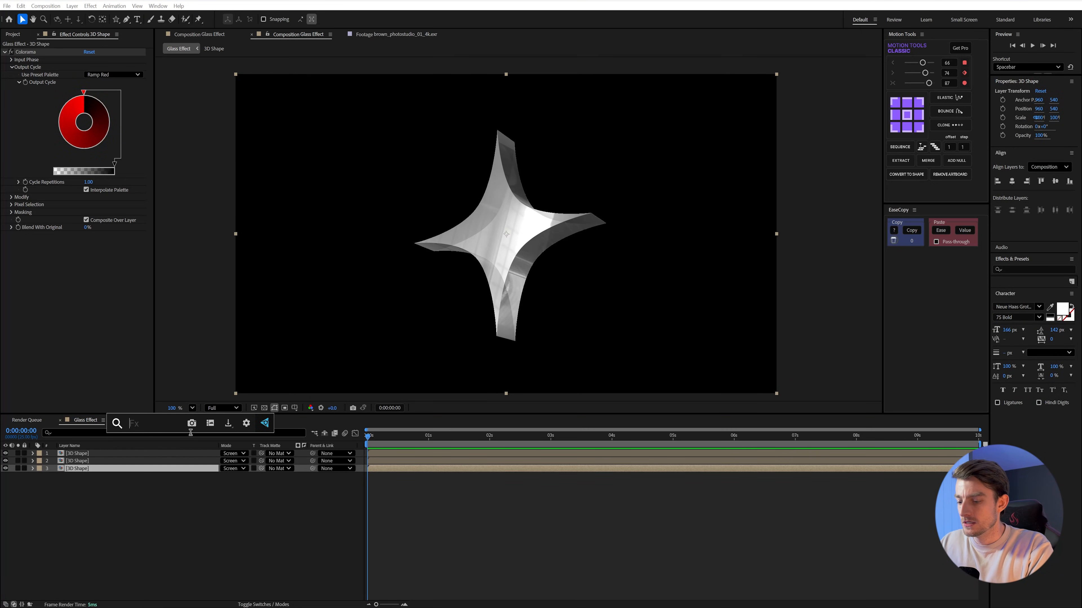
{"action": "type", "text": "displa"}
{"action": "key", "text": "Return"}
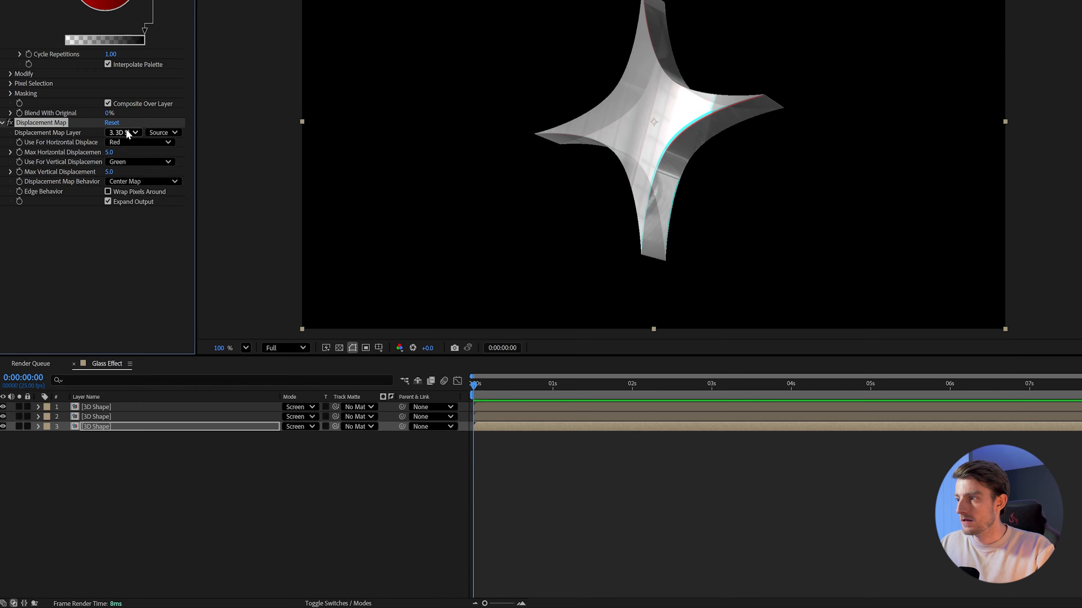
{"action": "left_click", "coordinate": [99, 244]}
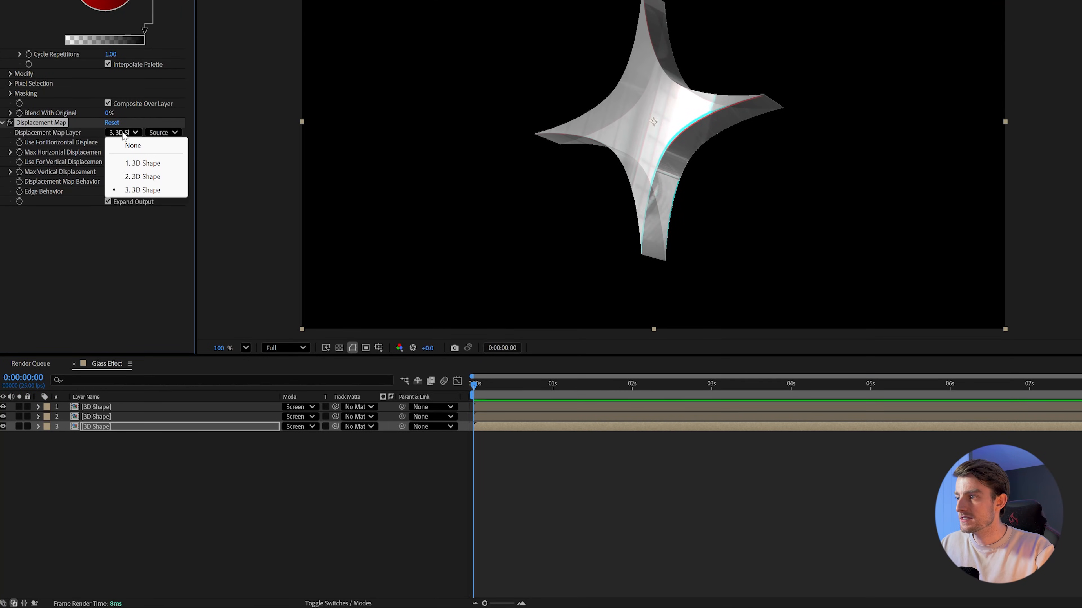
{"action": "left_click", "coordinate": [78, 276]}
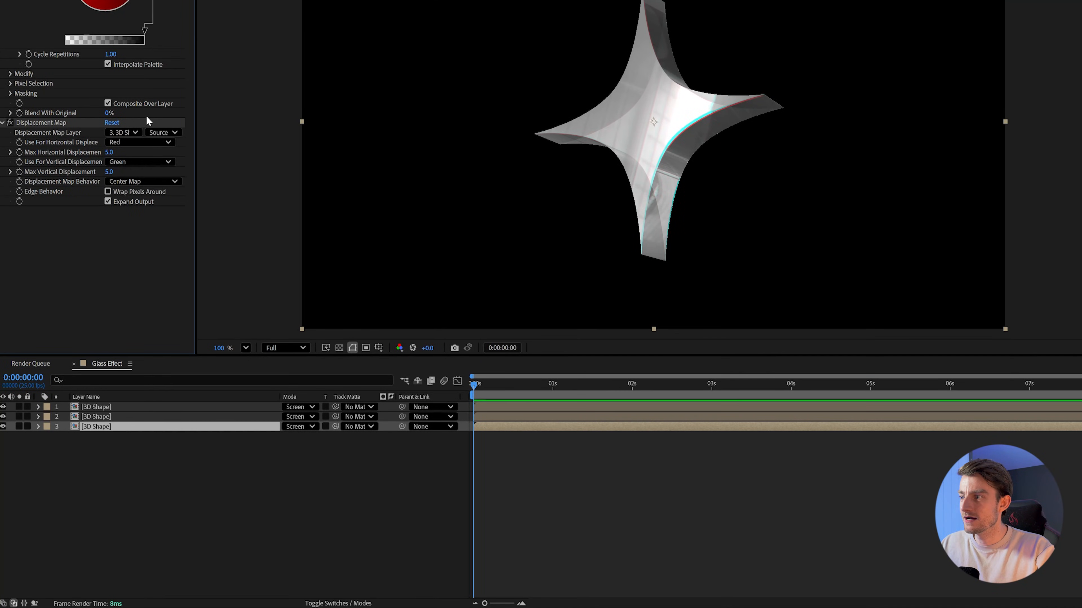
Rename the three 3D Shape layers after their palettes, from bottom to top: Red, Green and Blue.
{"action": "left_click", "coordinate": [141, 426]}
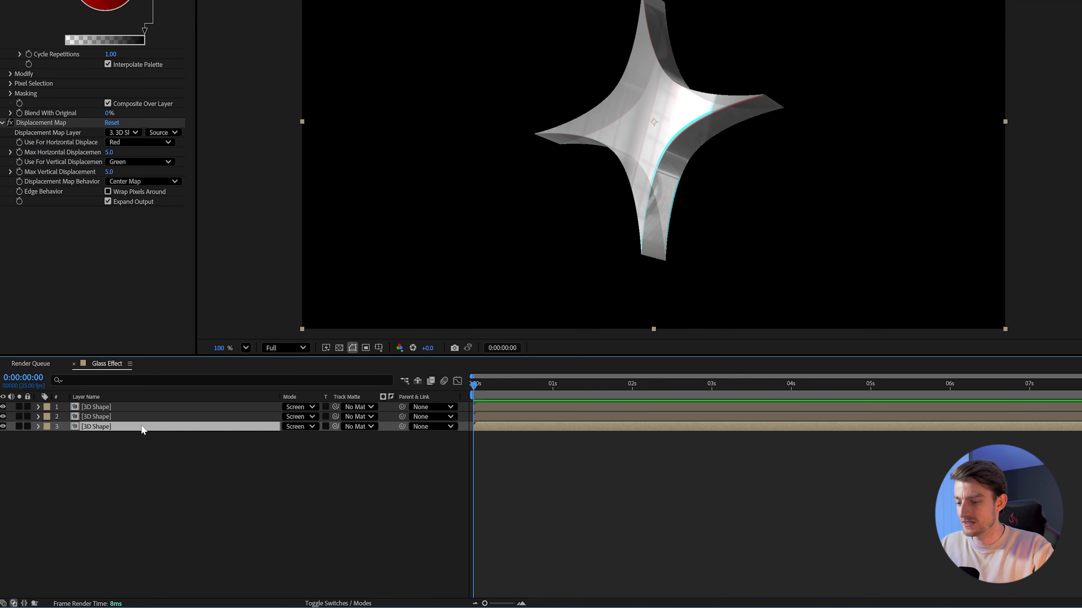
{"action": "key", "text": "Return"}
{"action": "type", "text": "Red"}
{"action": "key", "text": "Return"}
{"action": "left_click", "coordinate": [148, 420]}
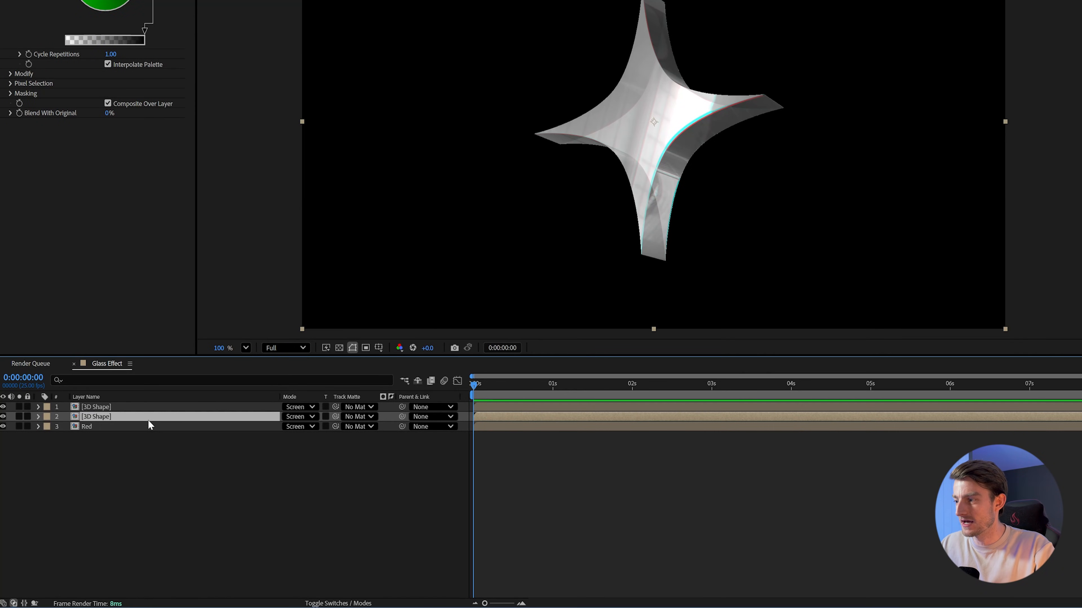
{"action": "key", "text": "Return"}
{"action": "type", "text": "Green"}
{"action": "key", "text": "Return"}
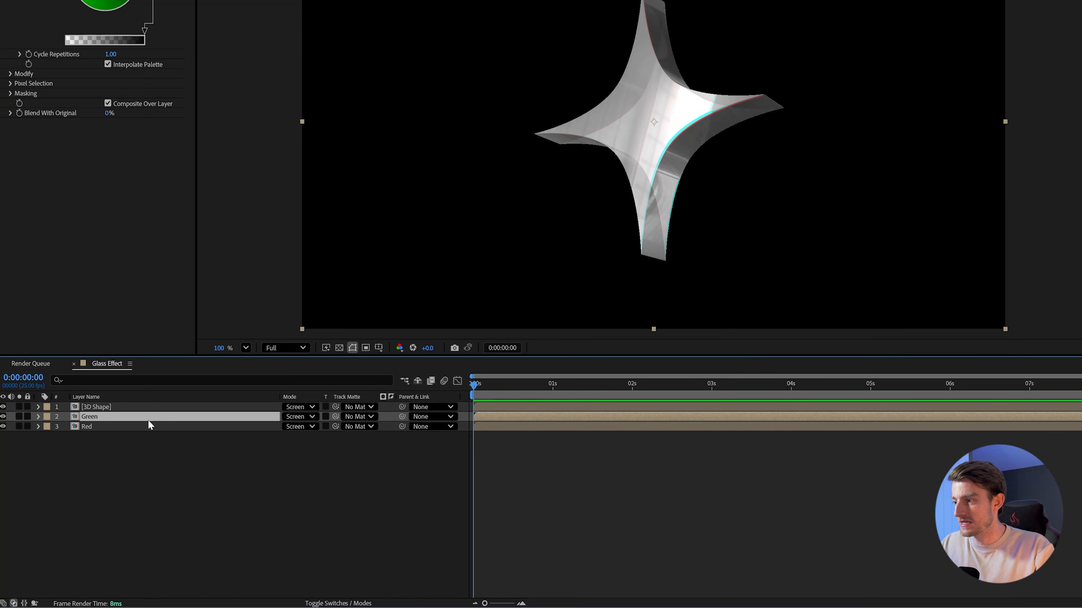
{"action": "left_click", "coordinate": [153, 409]}
{"action": "key", "text": "Return"}
{"action": "type", "text": "Blue"}
{"action": "key", "text": "Return"}
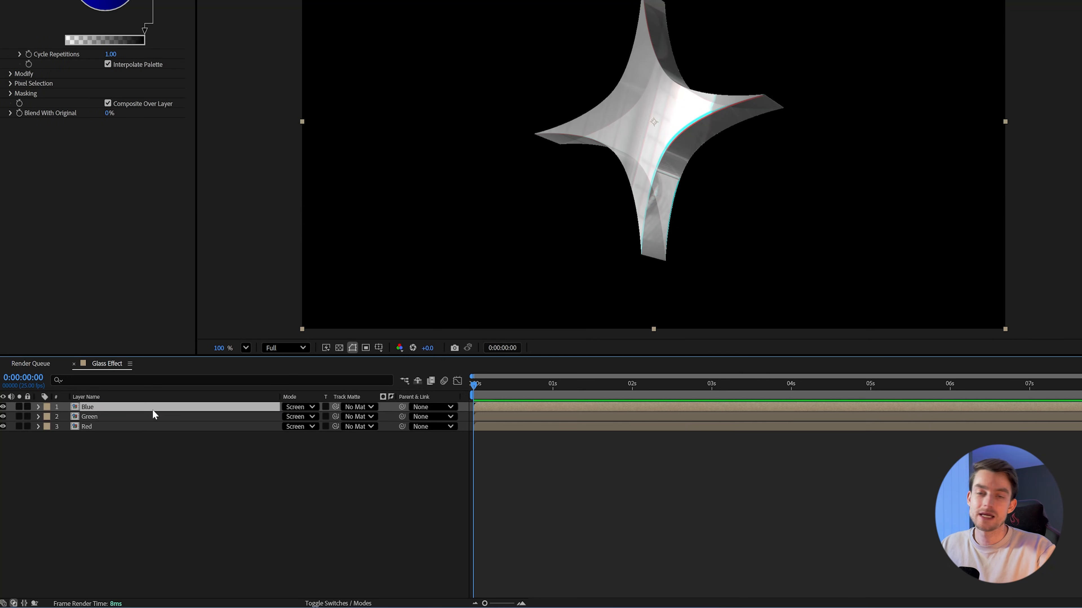
In the Red layer's Displacement Map, choose the Green layer as map and use Green for horizontal displacement.
{"action": "left_click", "coordinate": [154, 432]}
{"action": "left_click", "coordinate": [114, 427]}
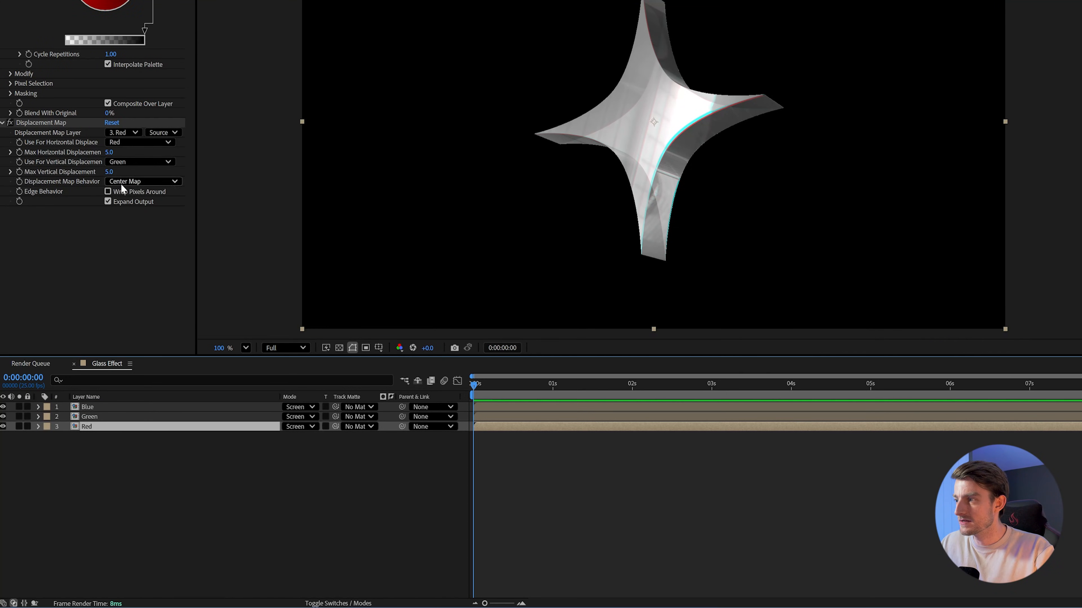
{"action": "left_click", "coordinate": [124, 133]}
{"action": "left_click", "coordinate": [144, 180]}
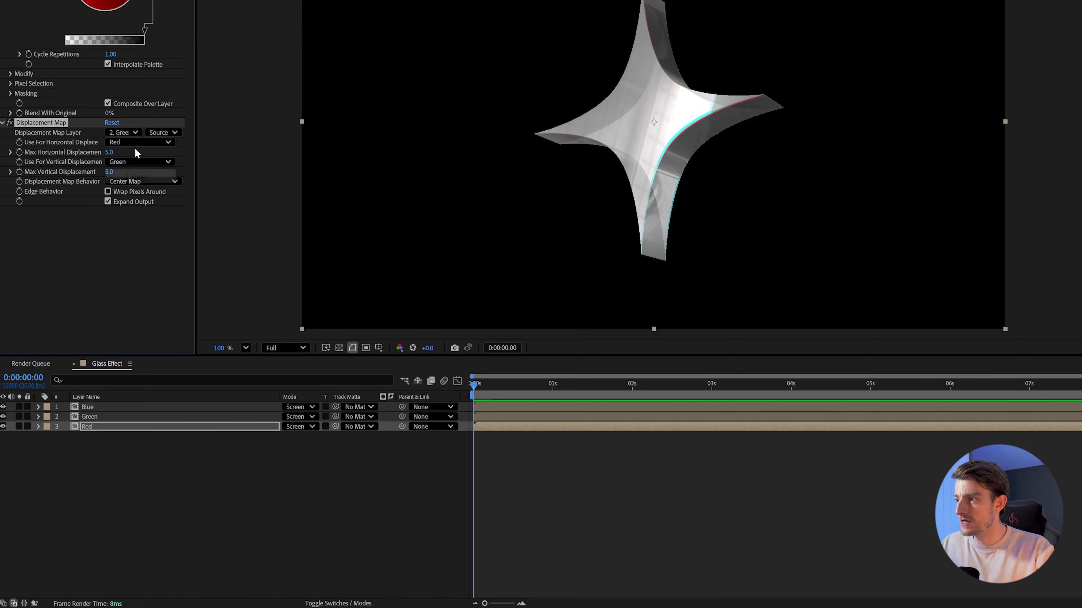
{"action": "left_click", "coordinate": [135, 143]}
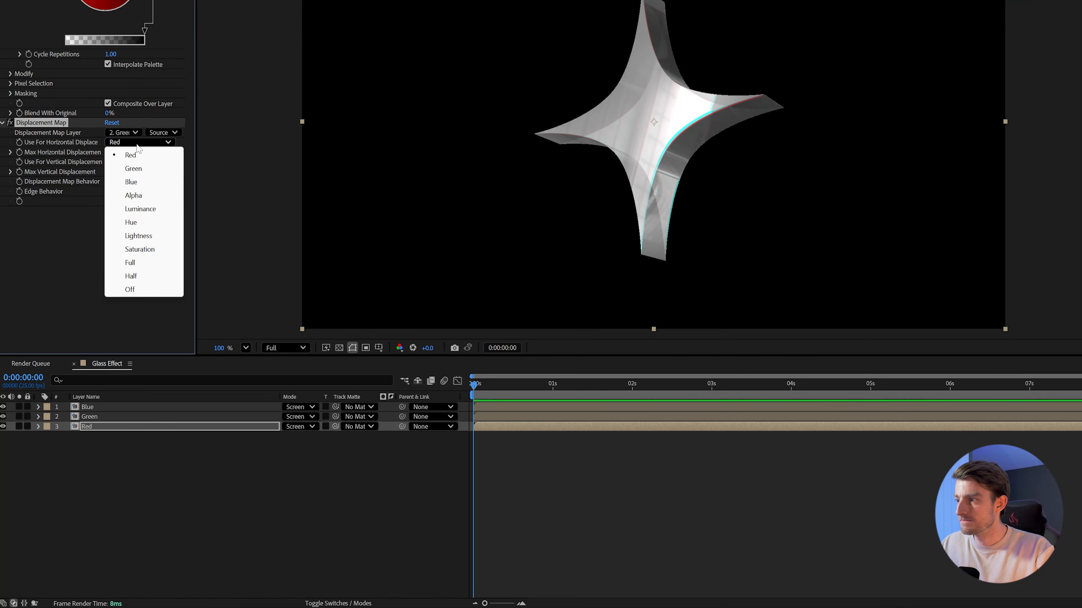
{"action": "left_click", "coordinate": [135, 169]}
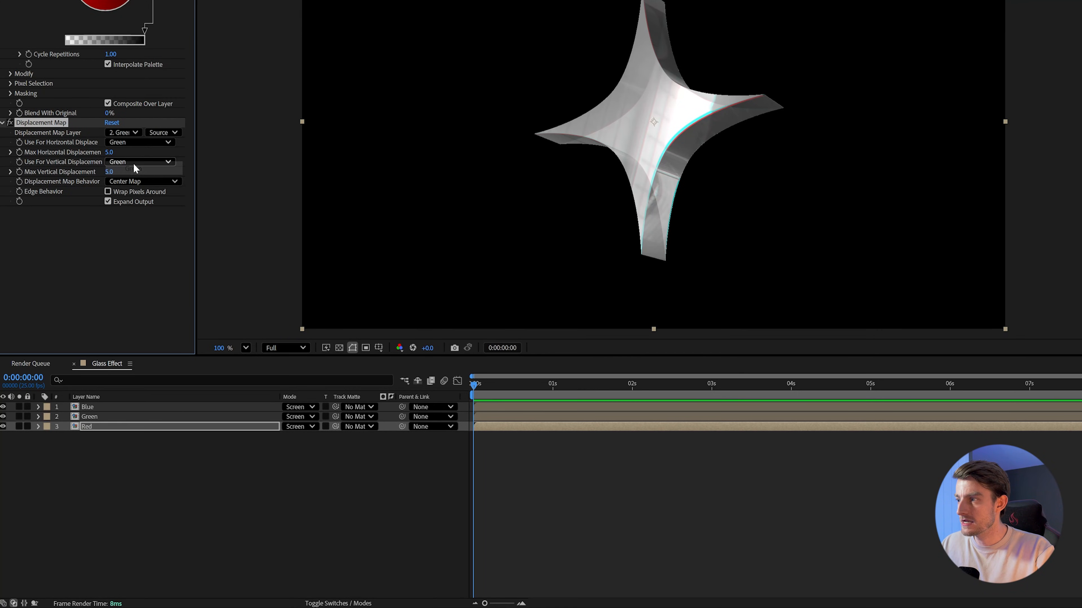
Set the Red layer's maximum horizontal and vertical displacement to 10.
{"action": "left_click", "coordinate": [109, 154]}
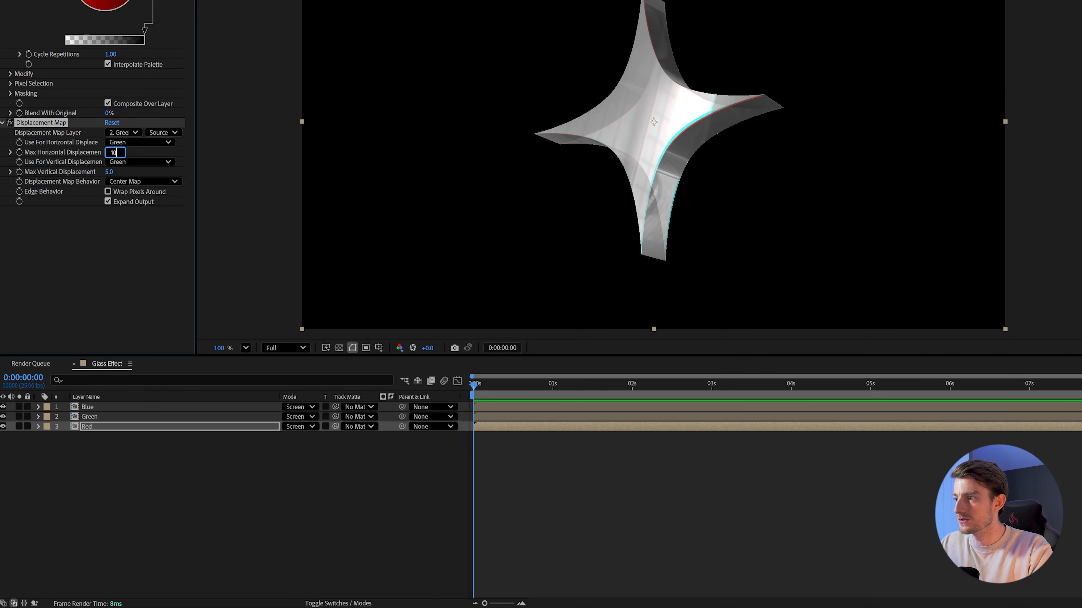
{"action": "key", "text": "Tab"}
{"action": "type", "text": "10"}
{"action": "key", "text": "Return"}
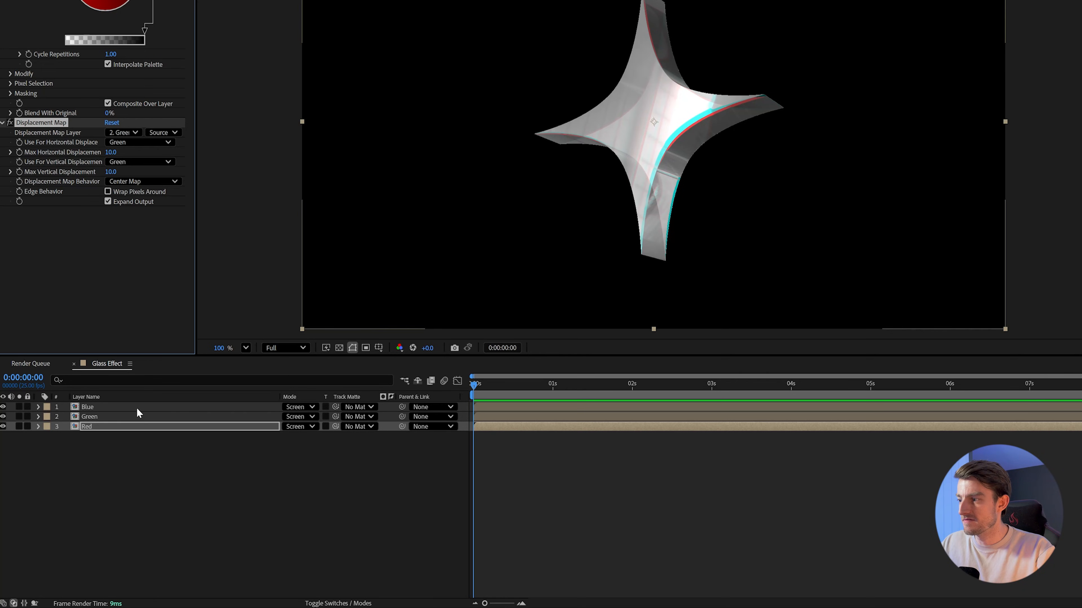
Make the Red layer's Displacement Map read its map layer with Effects & Masks.
{"action": "left_click", "coordinate": [163, 132]}
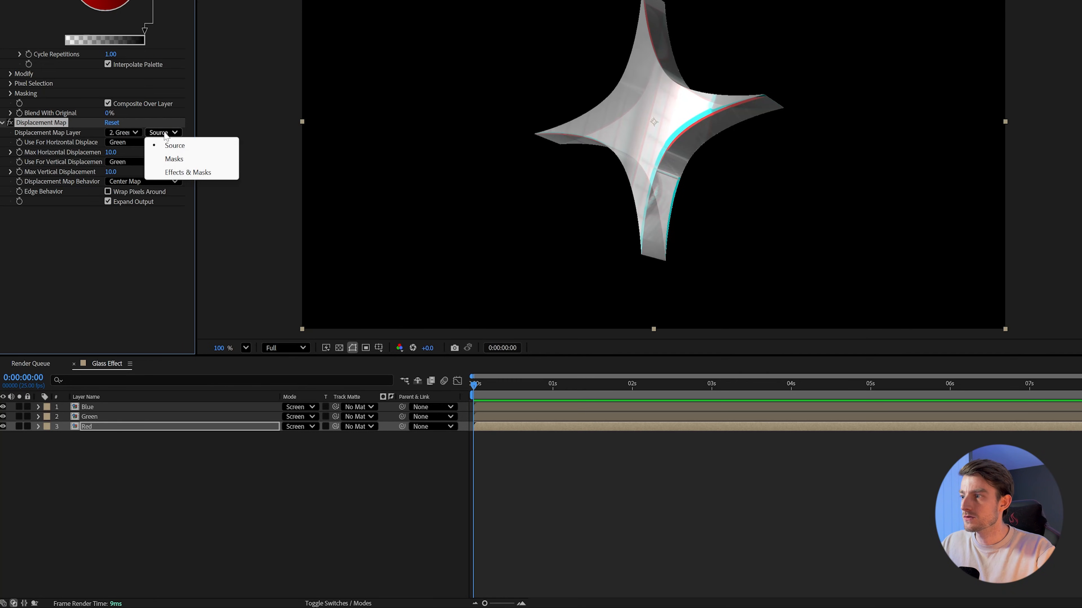
{"action": "left_click", "coordinate": [184, 172]}
{"action": "left_click", "coordinate": [162, 132]}
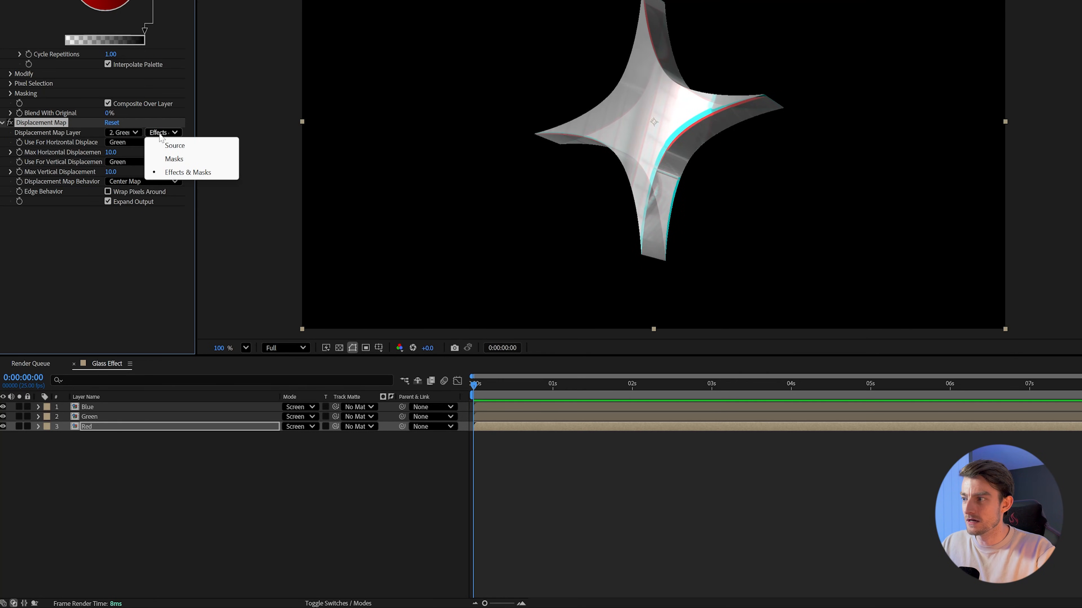
{"action": "left_click", "coordinate": [26, 136]}
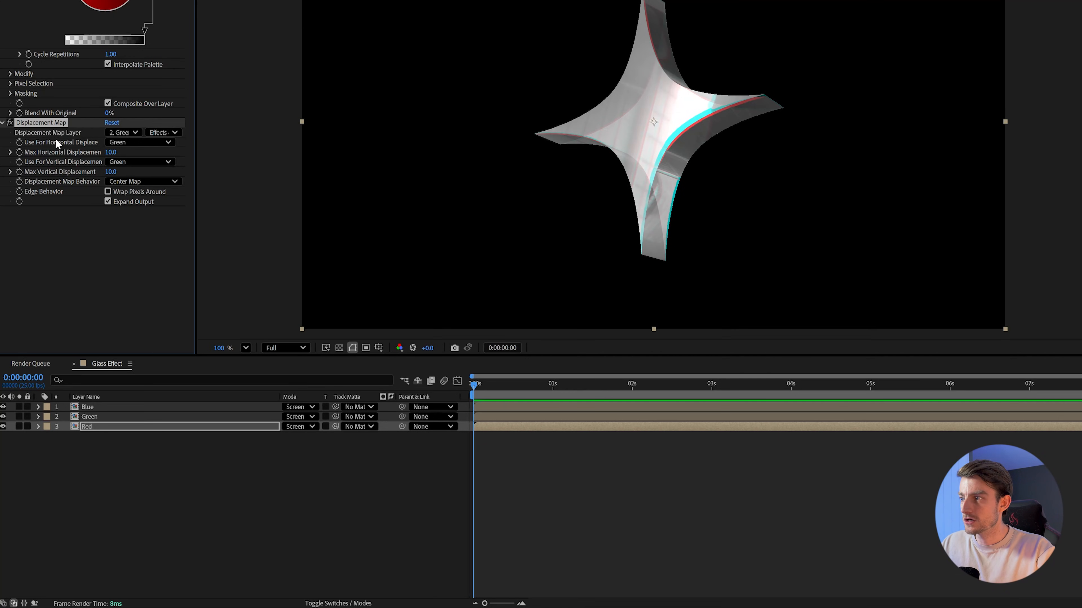
Paste the Displacement Map onto the Green layer and use the Blue layer as map, with Blue for horizontal and vertical displacement.
{"action": "left_click", "coordinate": [93, 416]}
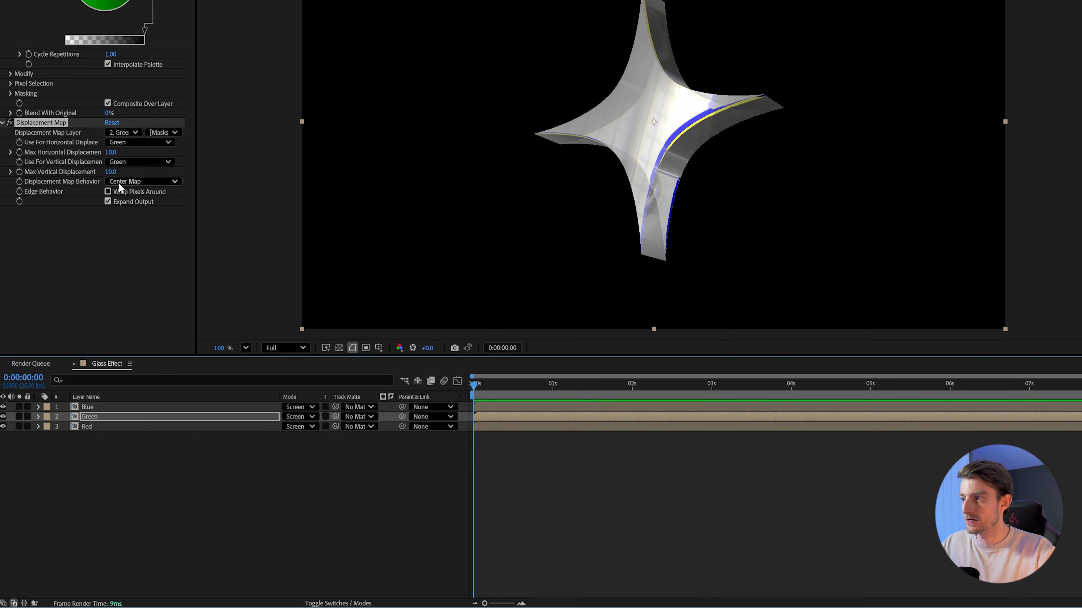
{"action": "left_click", "coordinate": [140, 143]}
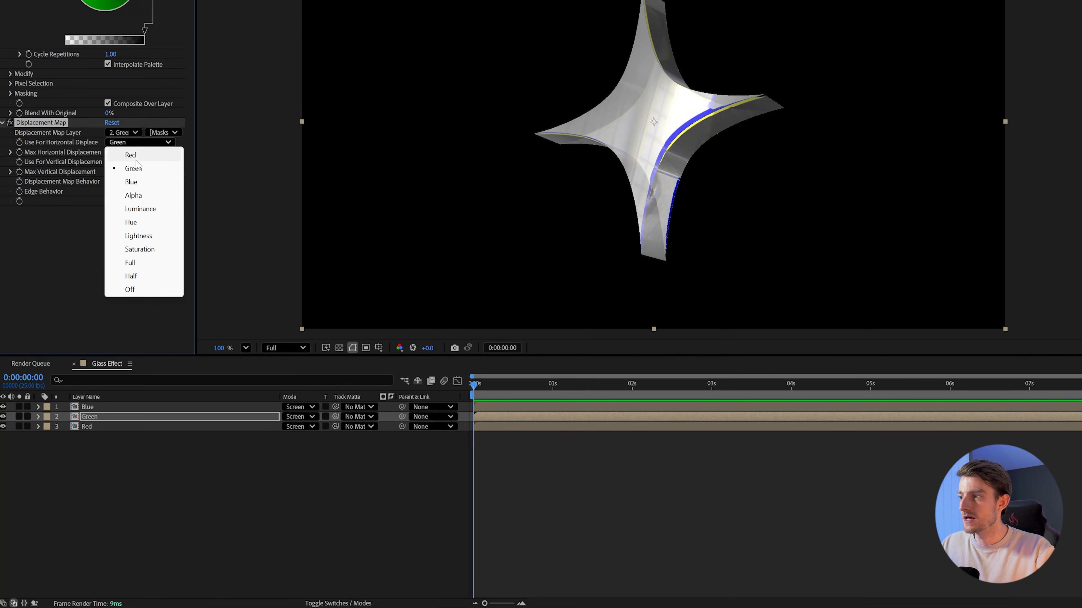
{"action": "left_click", "coordinate": [122, 132]}
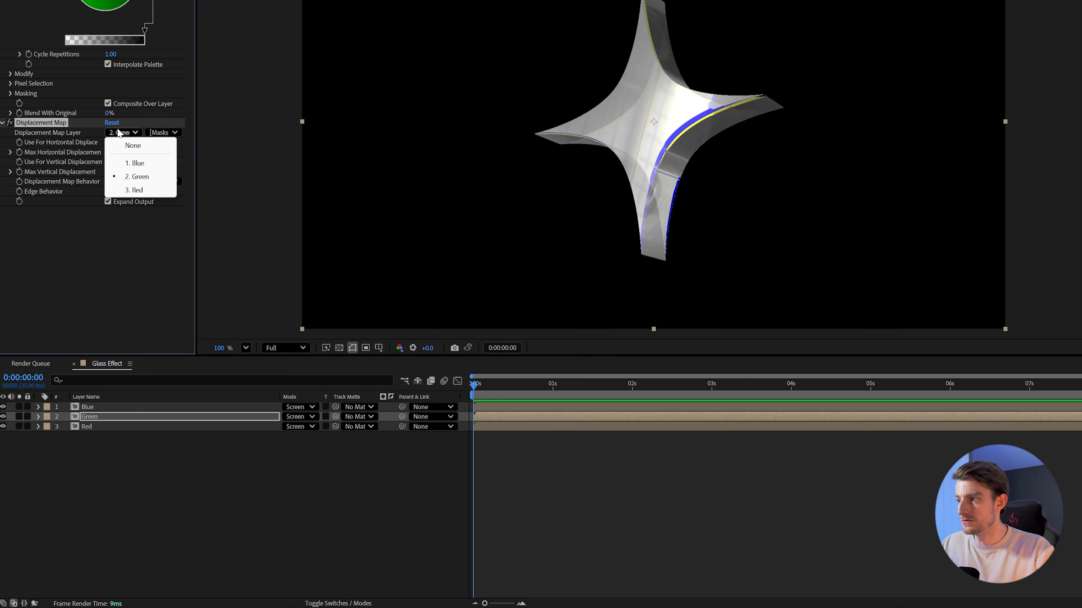
{"action": "left_click", "coordinate": [137, 163]}
{"action": "left_click", "coordinate": [132, 142]}
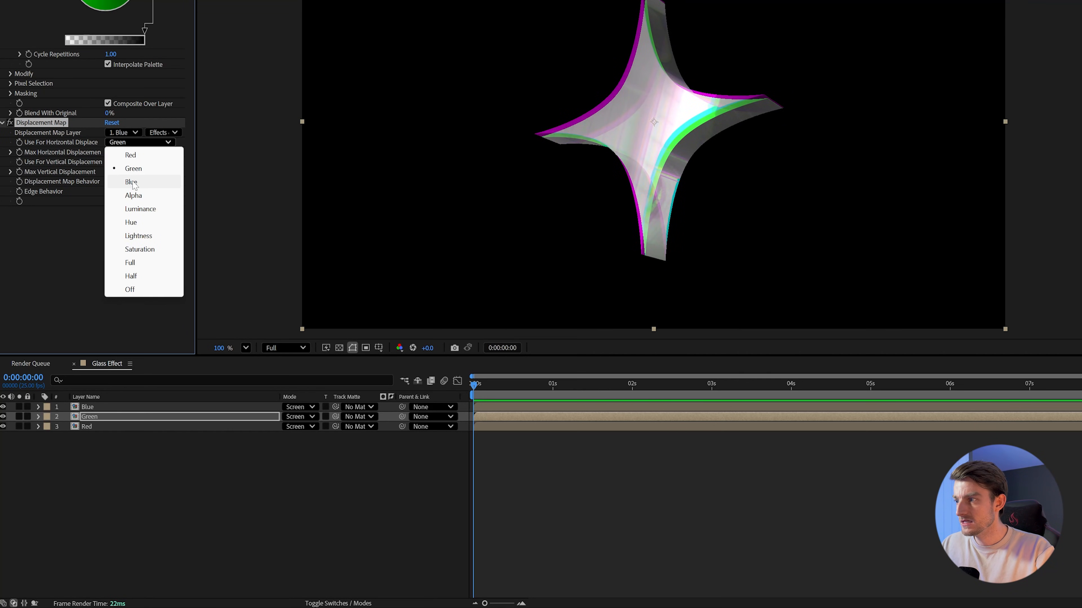
{"action": "left_click", "coordinate": [131, 182]}
{"action": "left_click", "coordinate": [137, 162]}
{"action": "left_click", "coordinate": [132, 202]}
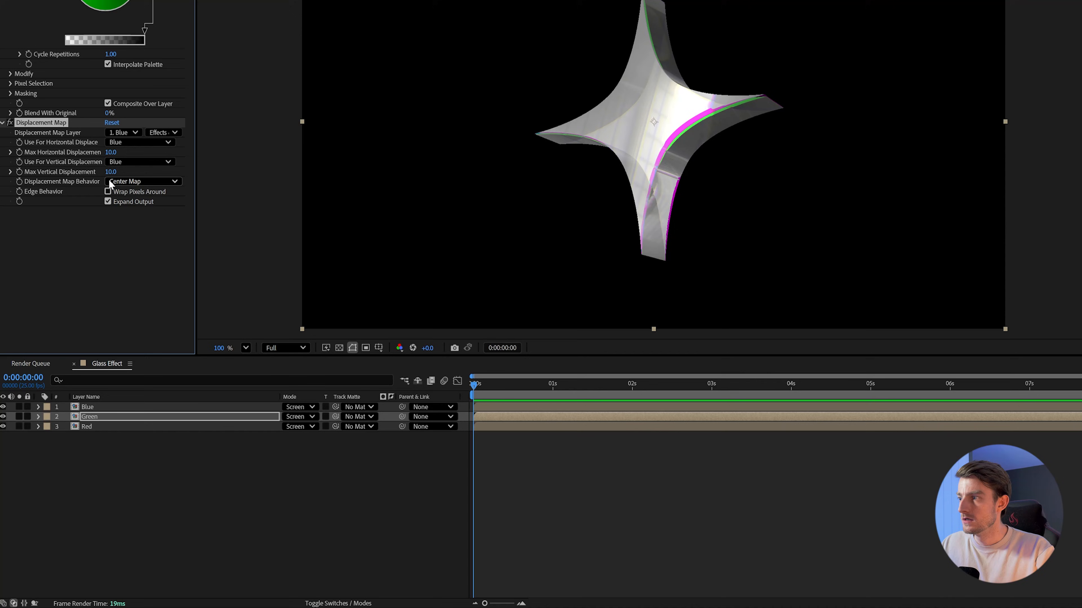
Set the Green layer's maximum displacement to 3 horizontally and 6 vertically.
{"action": "left_click", "coordinate": [110, 152]}
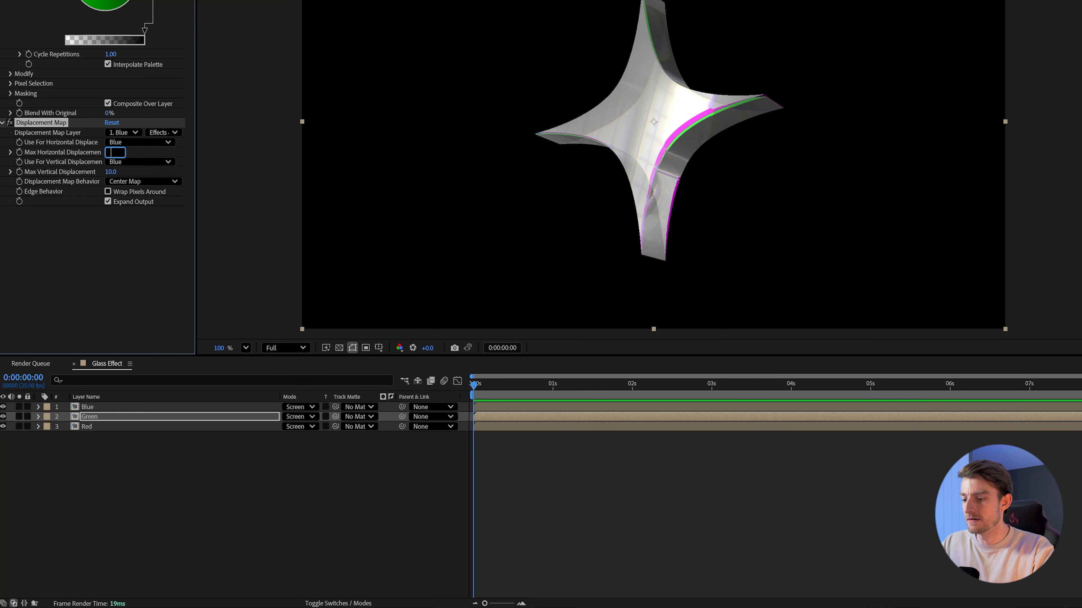
{"action": "key", "text": "Tab"}
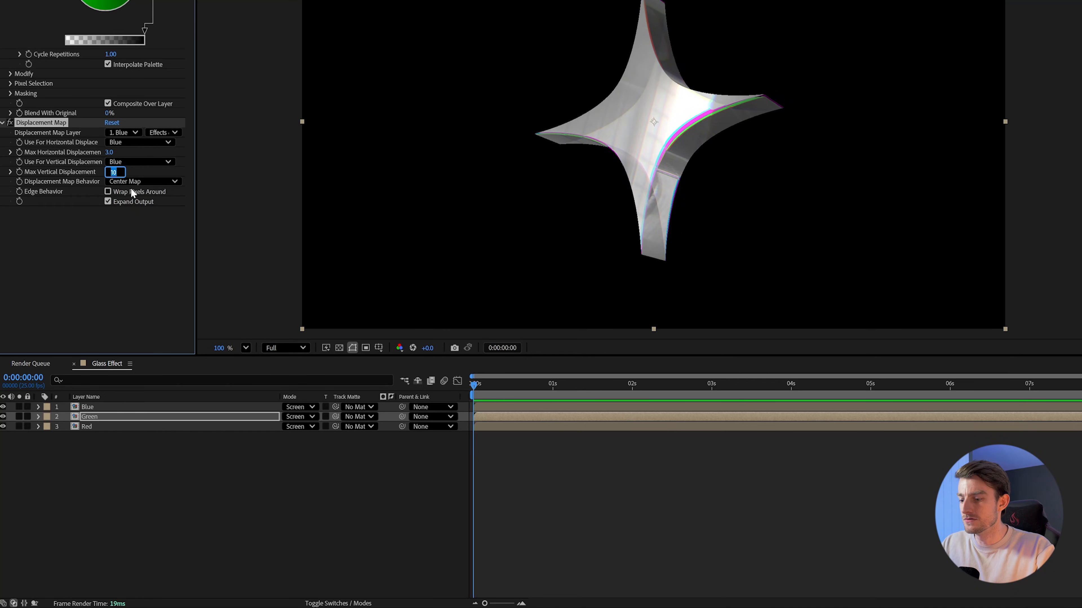
{"action": "key", "text": "Return"}
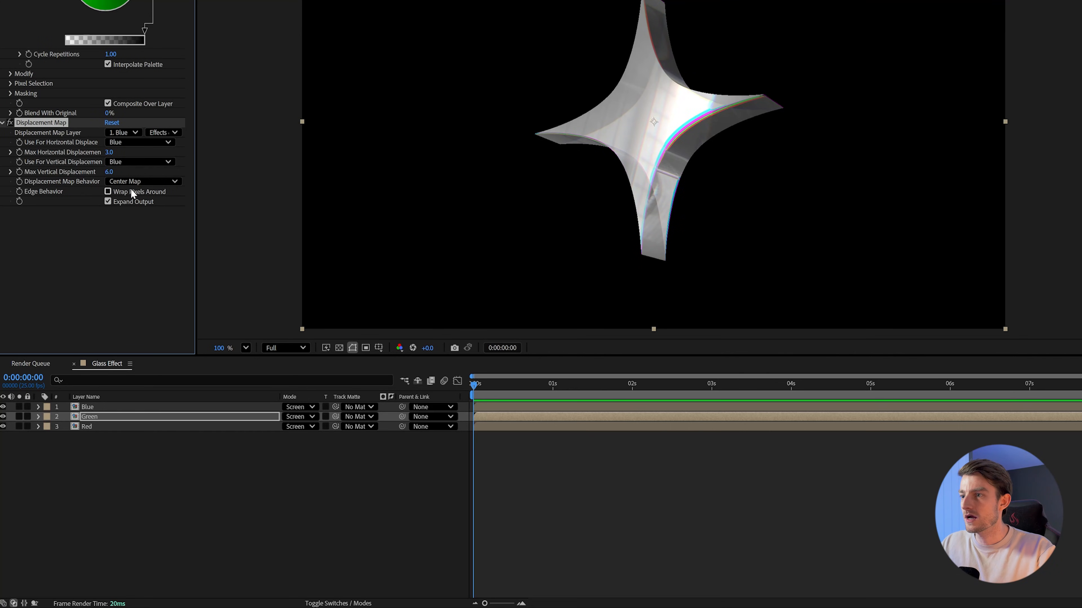
Set the Green layer's maximum vertical displacement to 2.
{"action": "left_click_drag", "start_coordinate": [108, 172], "coordinate": [51, 191]}
{"action": "key", "text": "ctrl+z"}
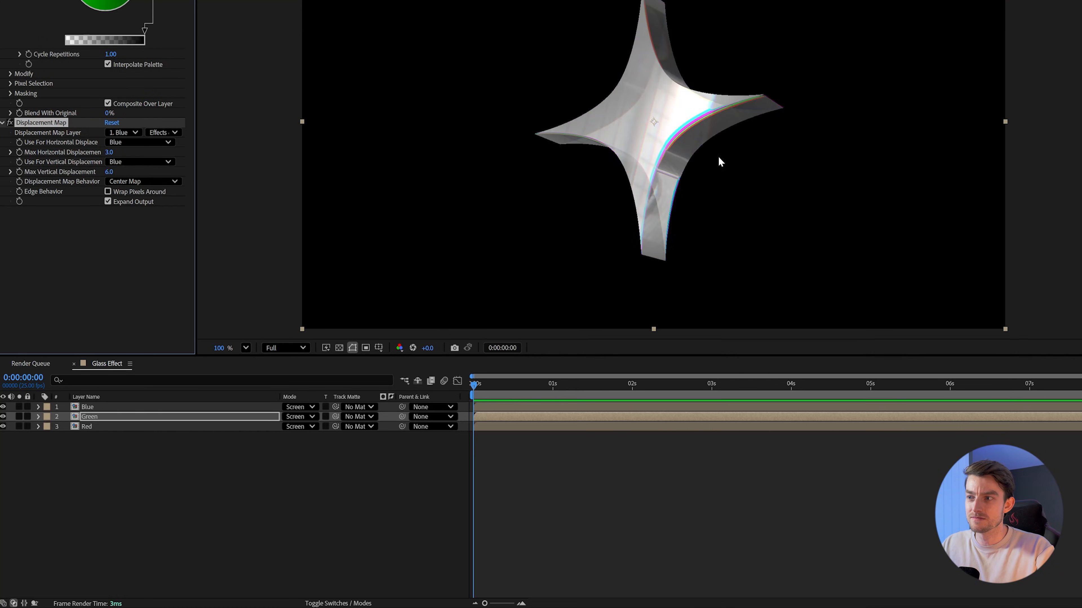
{"action": "left_click", "coordinate": [109, 172]}
{"action": "type", "text": "2"}
{"action": "key", "text": "Return"}
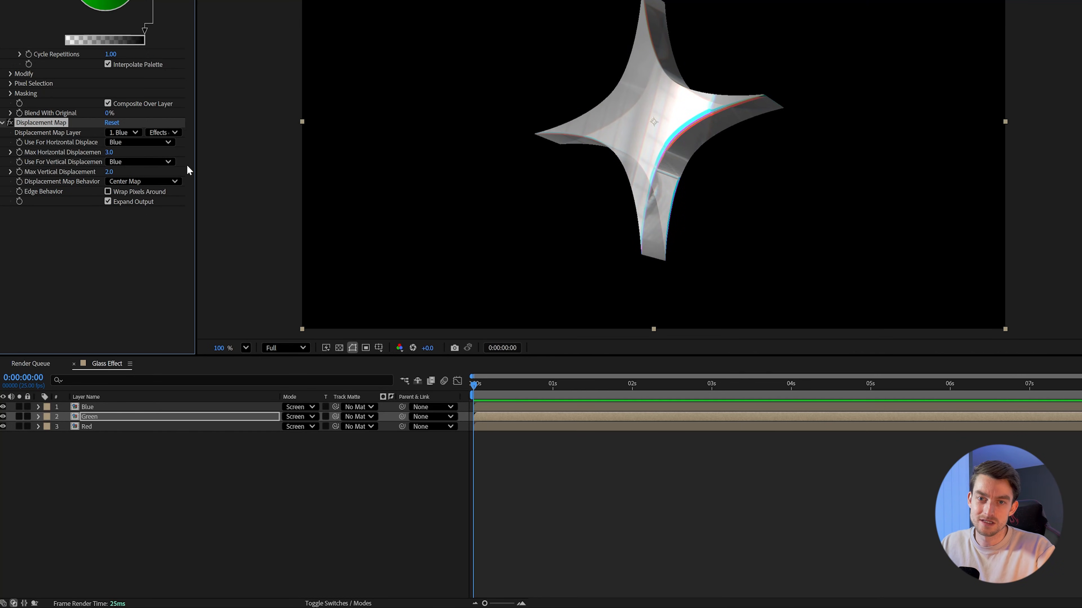
Copy the Green layer's Displacement Map onto the Blue layer and choose the Green layer as its map.
{"action": "left_click", "coordinate": [114, 276]}
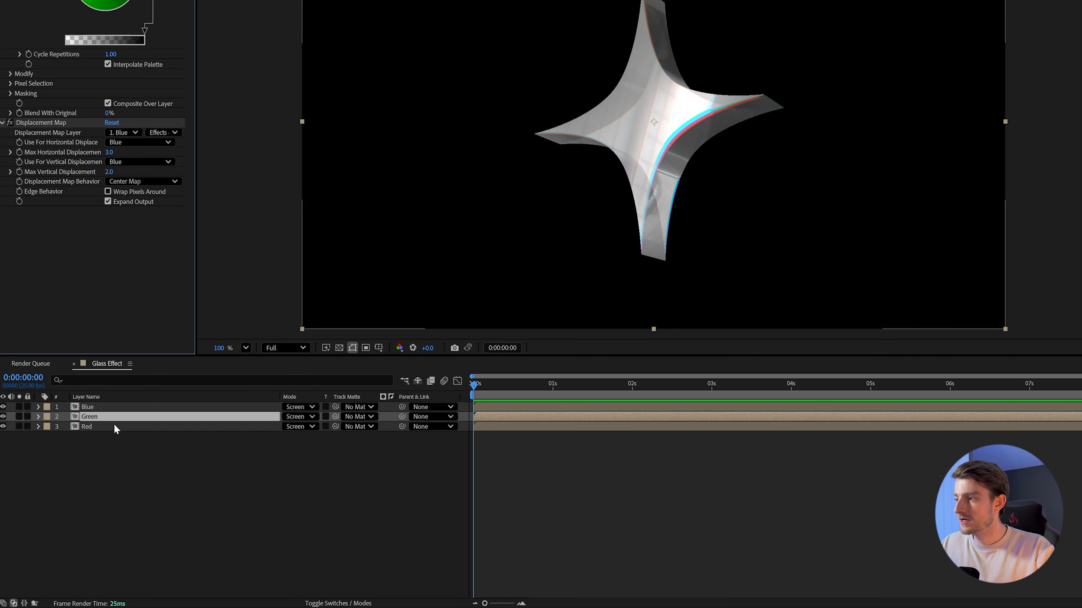
{"action": "left_click", "coordinate": [36, 123]}
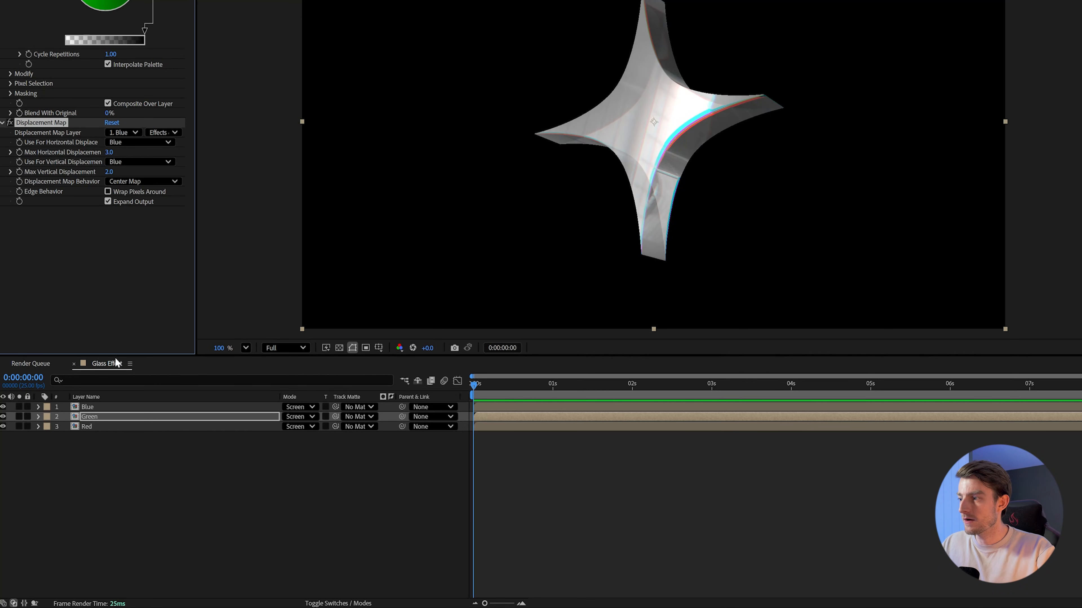
{"action": "left_click", "coordinate": [97, 407]}
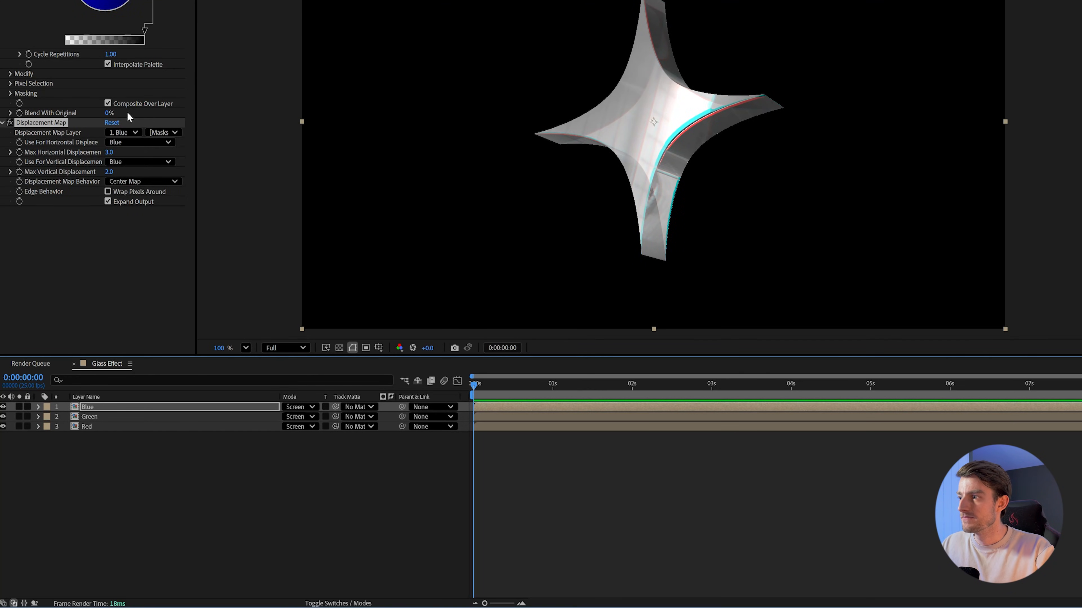
{"action": "left_click", "coordinate": [115, 133]}
{"action": "left_click", "coordinate": [131, 173]}
Use Green for the Blue layer's horizontal and vertical displacement, with maximum values of -8 and -7 respectively.
{"action": "left_click", "coordinate": [136, 143]}
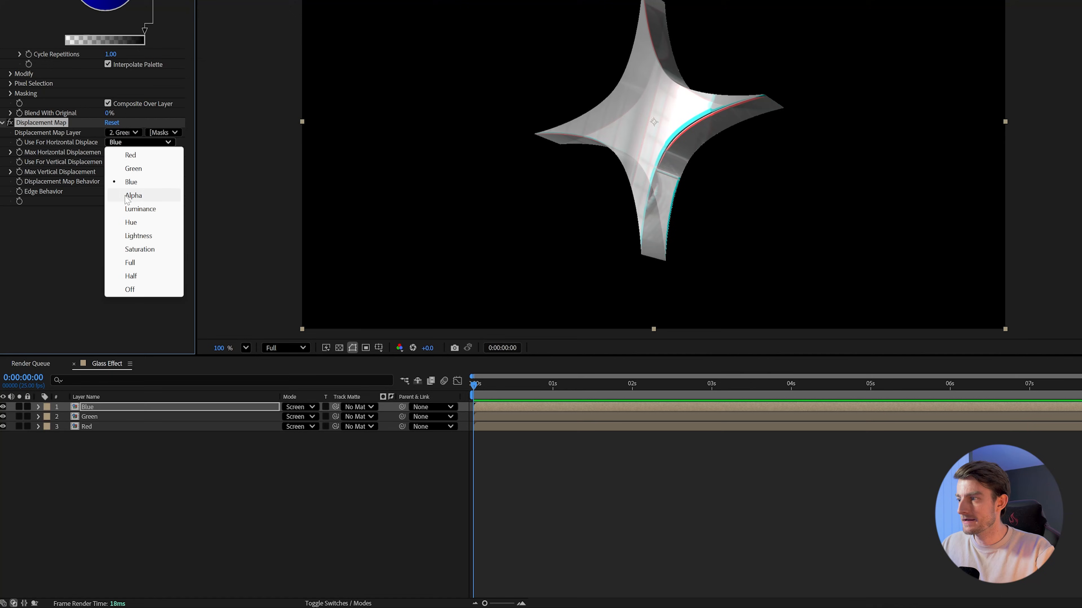
{"action": "left_click", "coordinate": [136, 171]}
{"action": "left_click", "coordinate": [137, 162]}
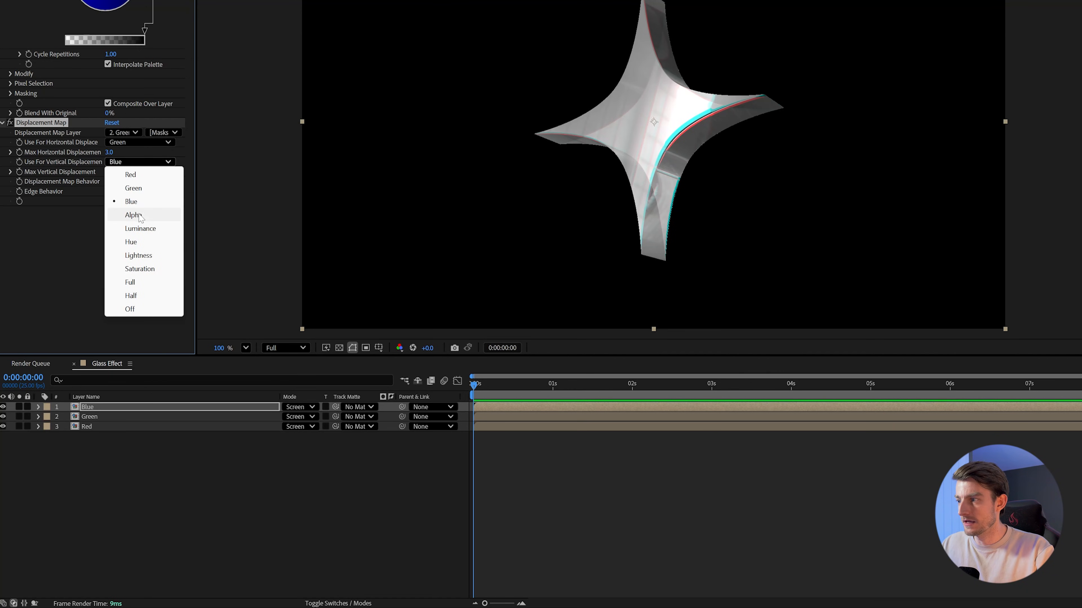
{"action": "left_click", "coordinate": [134, 189]}
{"action": "mouse_move", "coordinate": [109, 152]}
{"action": "left_mouse_down"}
{"action": "mouse_move", "coordinate": [121, 150]}
{"action": "mouse_move", "coordinate": [106, 173]}
{"action": "mouse_move", "coordinate": [107, 153]}
{"action": "mouse_move", "coordinate": [92, 155]}
{"action": "left_mouse_up"}
Examine the star's outer edges and colour fringes up close.
{"action": "scroll", "coordinate": [701, 122], "scroll_direction": "up", "scroll_amount": 2}
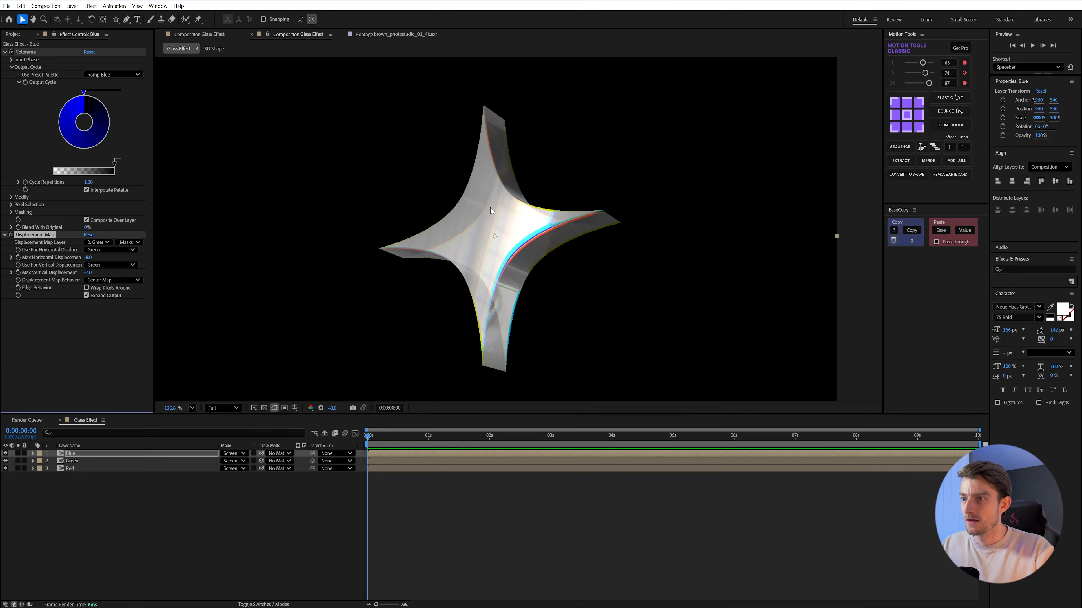
{"action": "scroll", "coordinate": [692, 52], "scroll_direction": "up", "scroll_amount": 7}
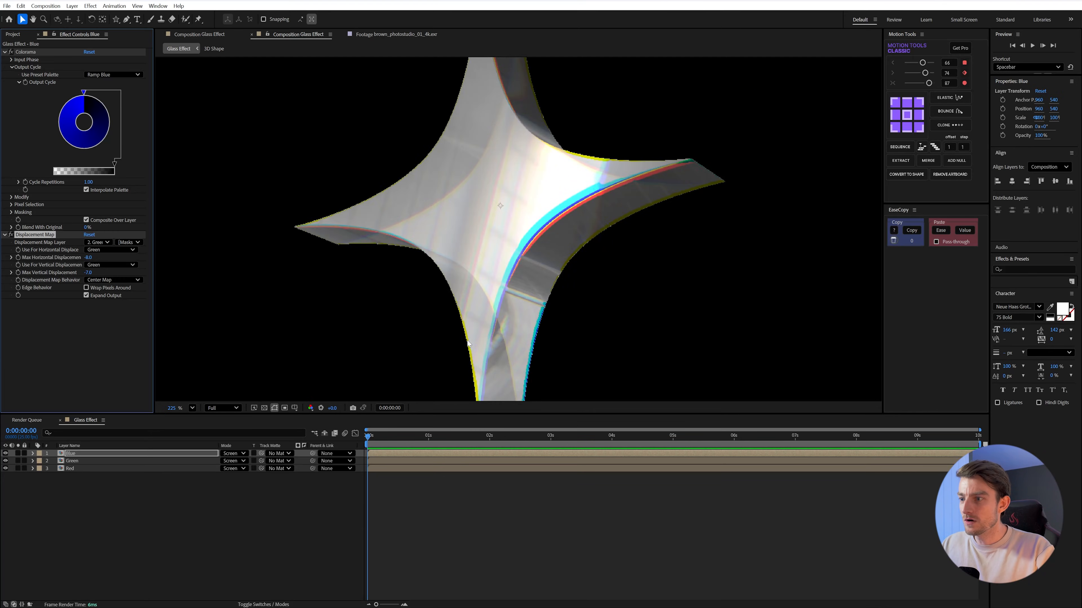
{"action": "left_click_drag", "start_coordinate": [535, 178], "coordinate": [530, 269]}
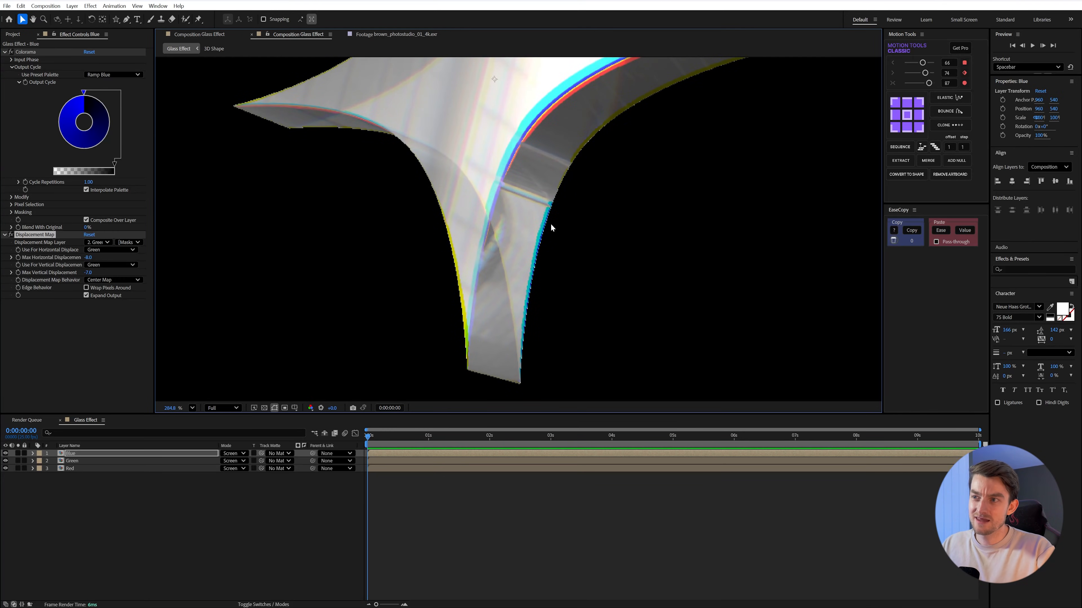
{"action": "left_click_drag", "start_coordinate": [603, 101], "coordinate": [570, 218]}
{"action": "left_click_drag", "start_coordinate": [565, 116], "coordinate": [582, 237]}
{"action": "scroll", "coordinate": [506, 262], "scroll_direction": "down", "scroll_amount": 1}
{"action": "left_click_drag", "start_coordinate": [485, 295], "coordinate": [550, 225]}
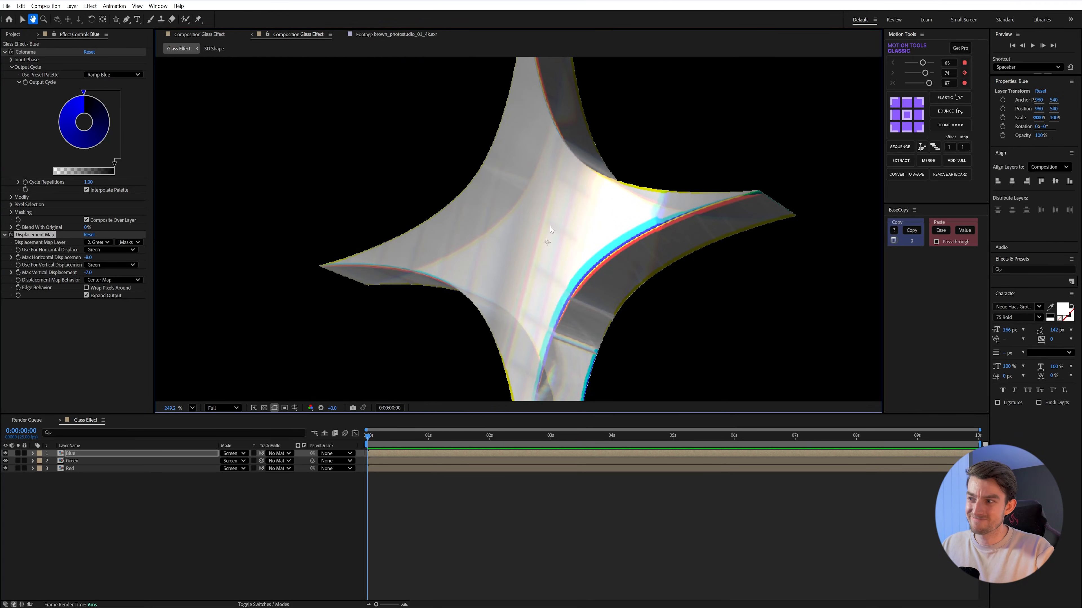
{"action": "left_click_drag", "start_coordinate": [539, 265], "coordinate": [530, 226]}
{"action": "scroll", "coordinate": [522, 231], "scroll_direction": "down", "scroll_amount": 1}
Add the Simple Choker effect to the Blue layer with a Choke Matte of 2.
{"action": "left_click", "coordinate": [92, 454]}
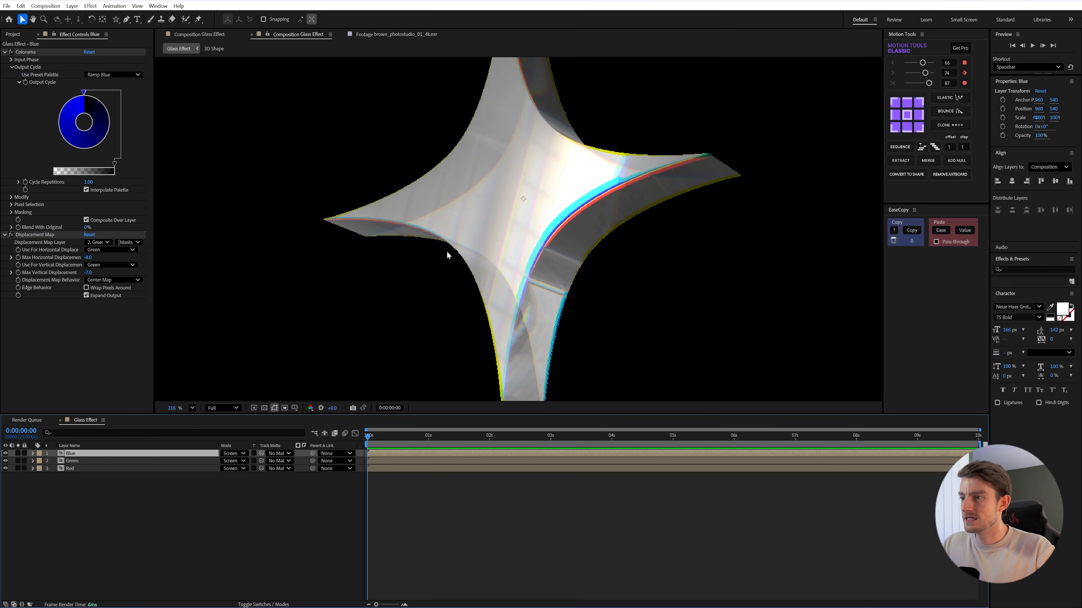
{"action": "key", "text": "ctrl+space"}
{"action": "type", "text": "simple ch"}
{"action": "key", "text": "Return"}
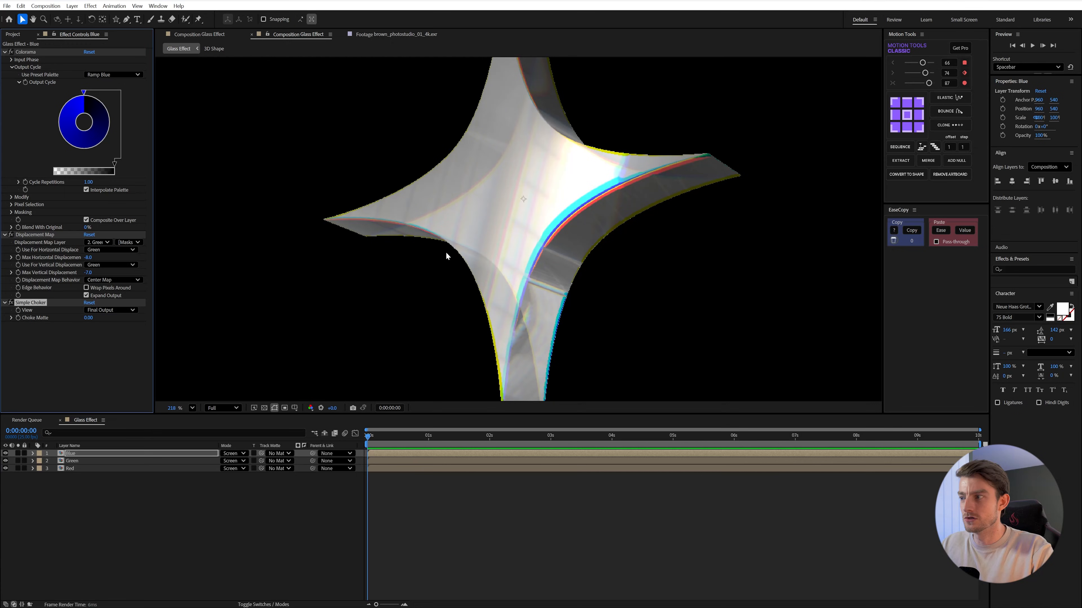
{"action": "left_click", "coordinate": [89, 318]}
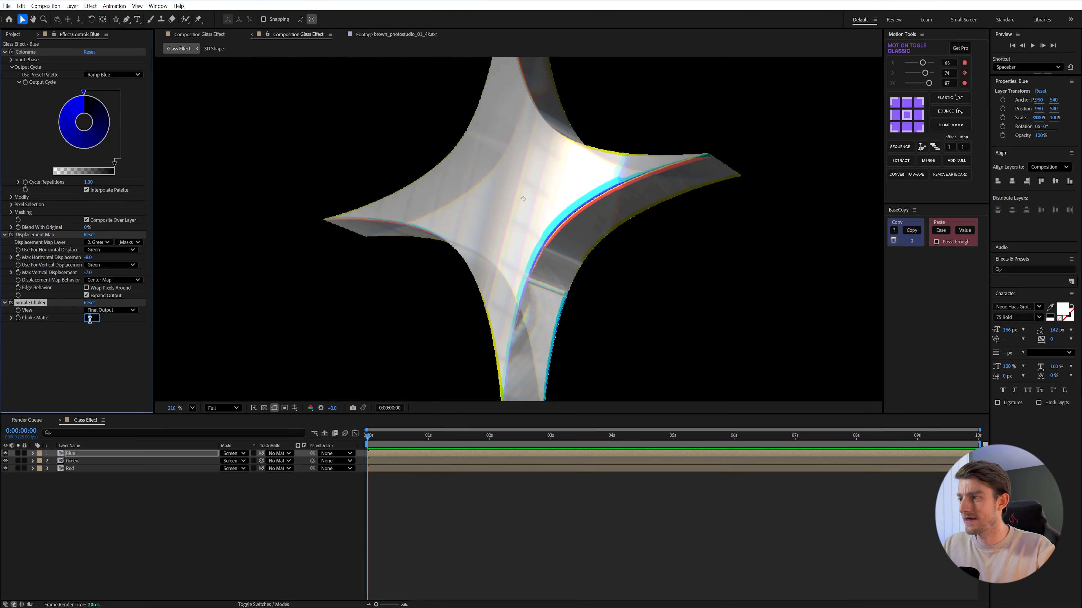
{"action": "key", "text": "Return"}
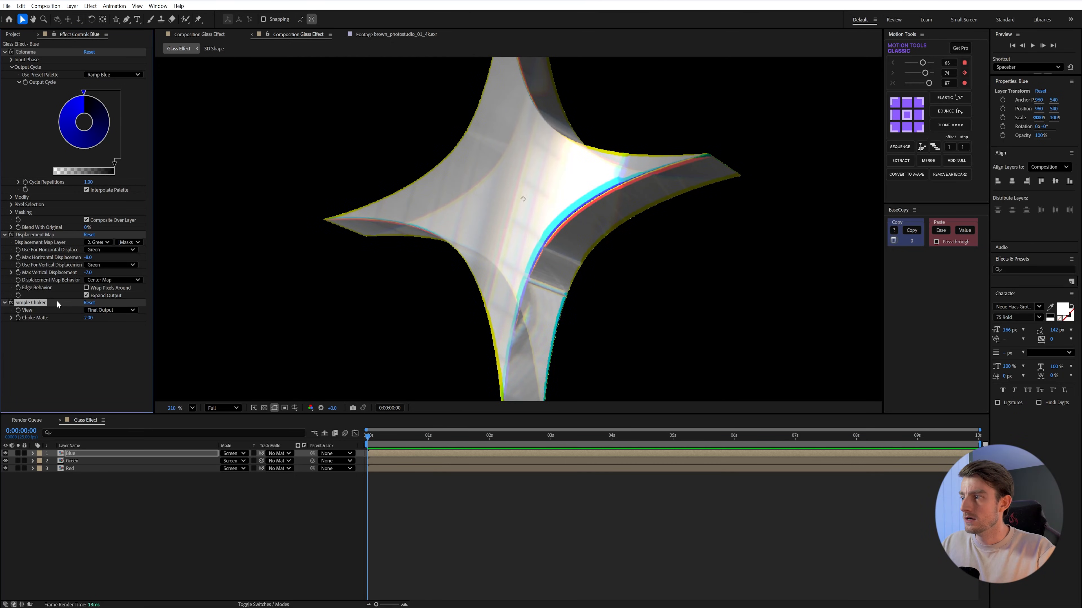
Copy the Blue layer's Simple Choker onto the Green and Red layers.
{"action": "left_click", "coordinate": [74, 461]}
{"action": "left_click", "coordinate": [74, 469], "text": "shift"}
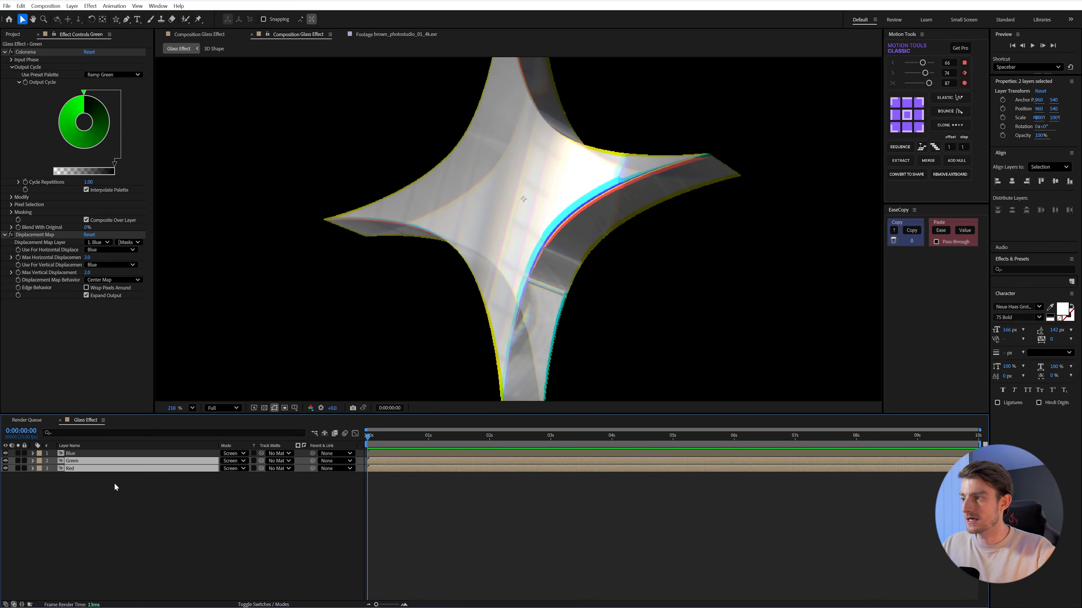
{"action": "key", "text": "ctrl+v"}
Set the Simple Choker's Choke Matte to 3 on the selected Green and Red layers and on the Blue layer.
{"action": "scroll", "coordinate": [485, 320], "scroll_direction": "up", "scroll_amount": 2}
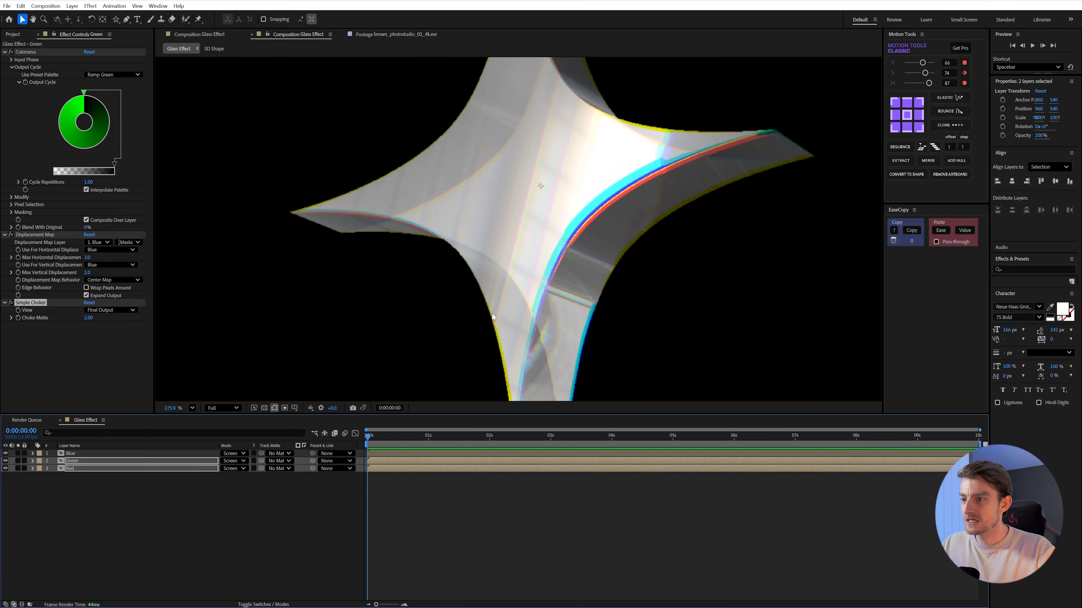
{"action": "left_click_drag", "start_coordinate": [500, 368], "coordinate": [502, 275]}
{"action": "scroll", "coordinate": [511, 277], "scroll_direction": "down", "scroll_amount": 1}
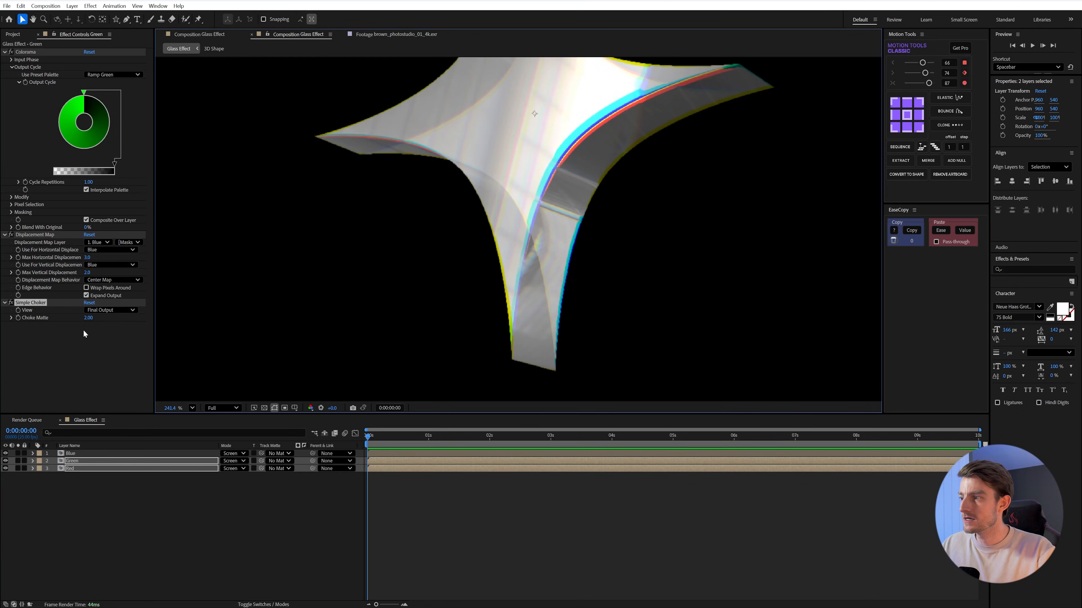
{"action": "left_click_drag", "start_coordinate": [90, 322], "coordinate": [94, 322]}
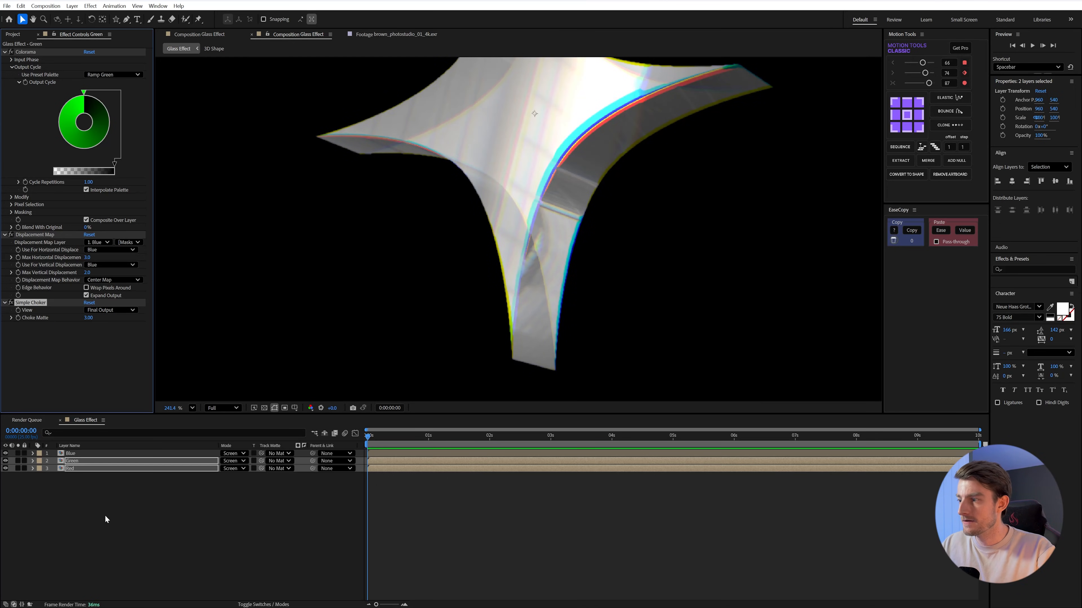
{"action": "left_click", "coordinate": [87, 475]}
{"action": "left_click", "coordinate": [85, 469]}
{"action": "left_click", "coordinate": [86, 461]}
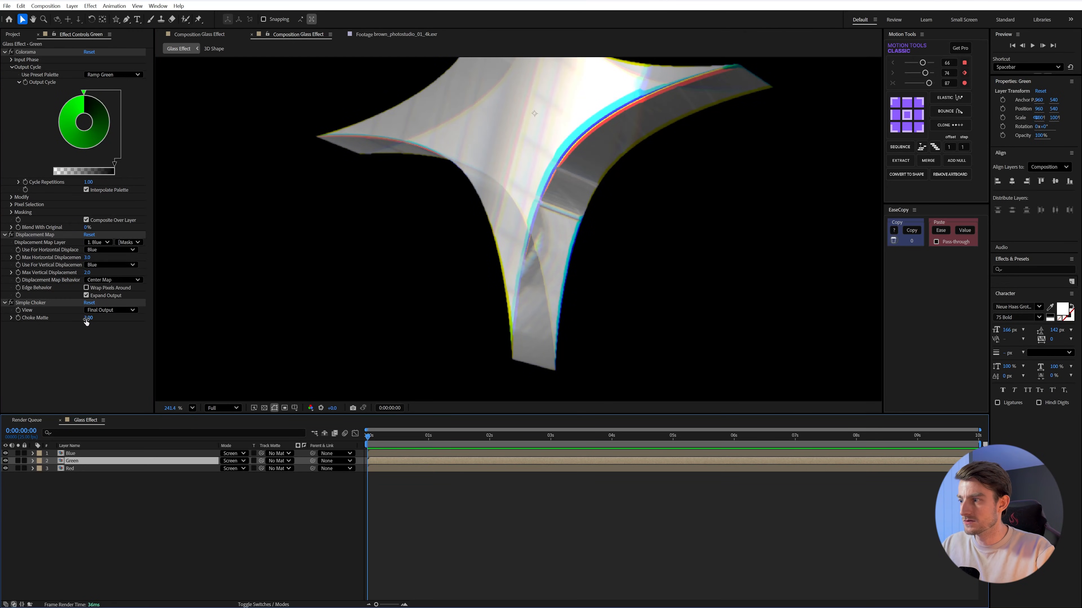
{"action": "left_click", "coordinate": [85, 453]}
{"action": "left_click", "coordinate": [89, 314]}
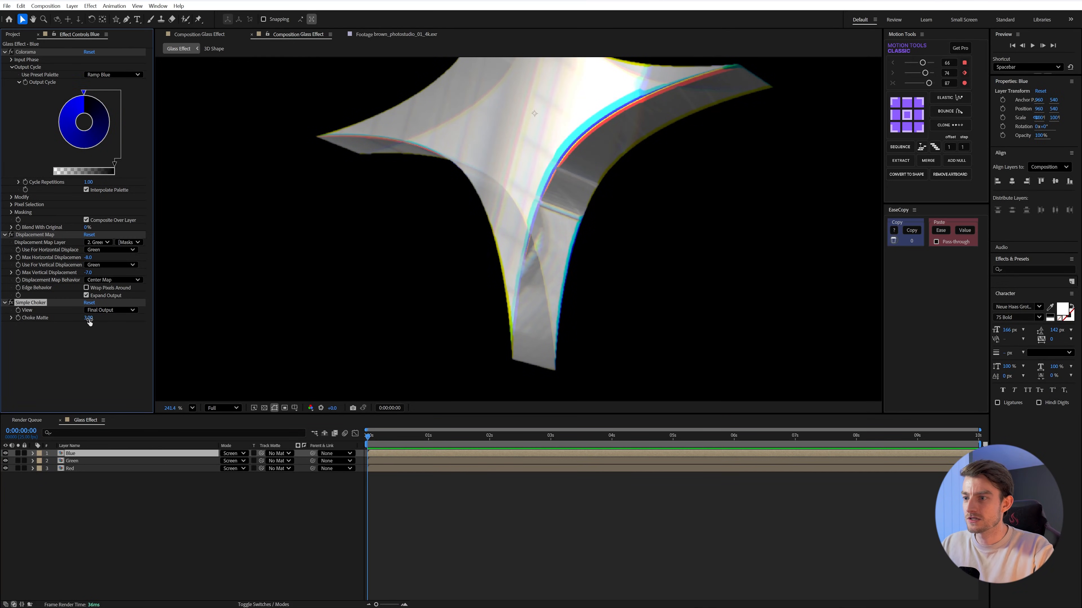
Inspect the star's choked edges both up close and as a whole.
{"action": "scroll", "coordinate": [413, 185], "scroll_direction": "down", "scroll_amount": 2}
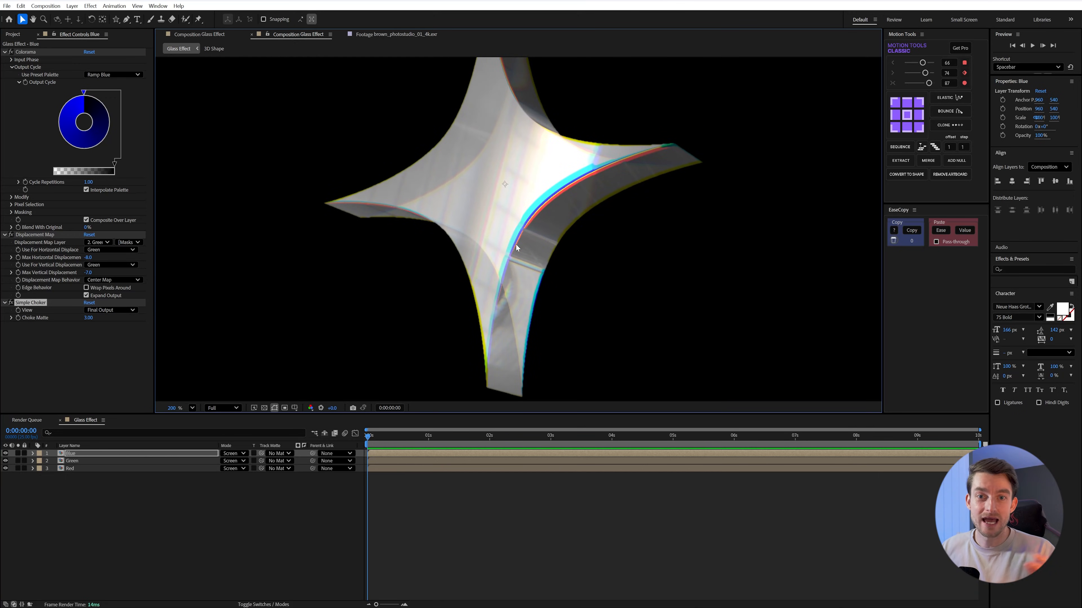
{"action": "scroll", "coordinate": [515, 244], "scroll_direction": "down", "scroll_amount": 1}
{"action": "left_click_drag", "start_coordinate": [522, 198], "coordinate": [566, 228]}
{"action": "scroll", "coordinate": [566, 227], "scroll_direction": "up", "scroll_amount": 3}
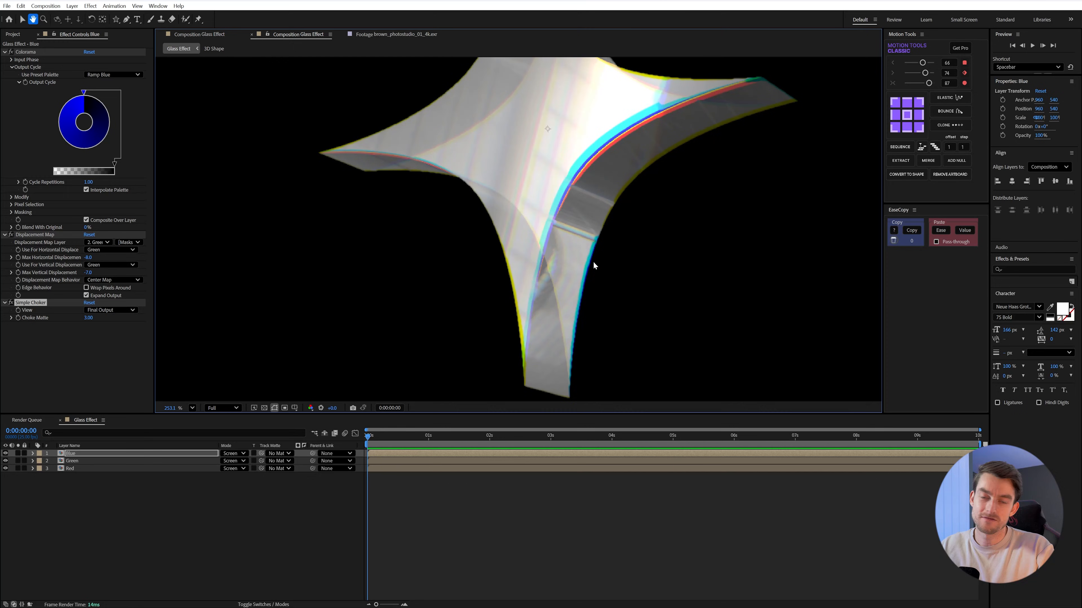
{"action": "scroll", "coordinate": [593, 260], "scroll_direction": "down", "scroll_amount": 5}
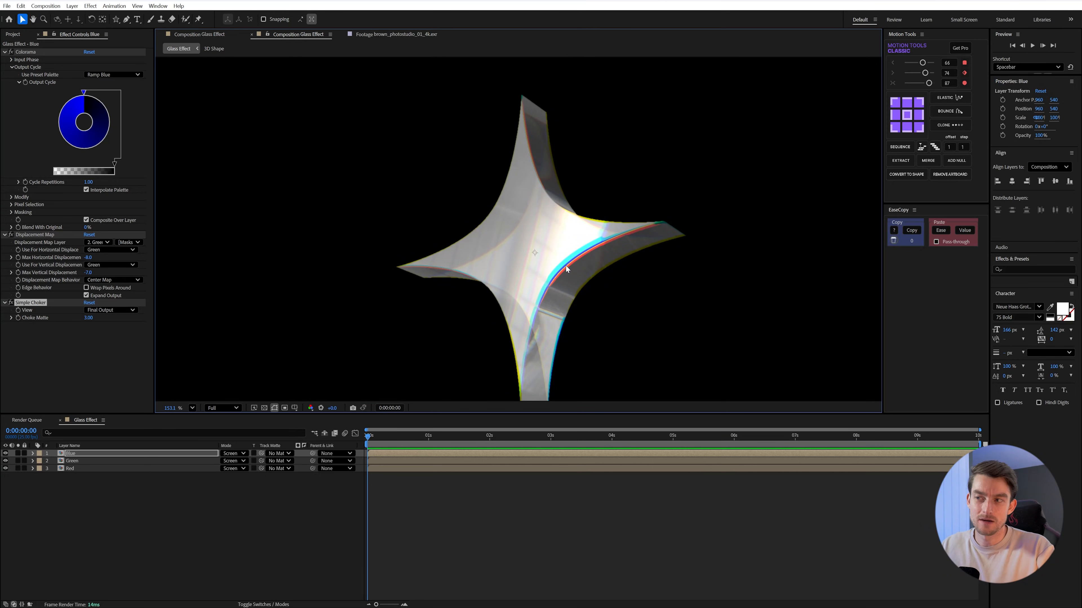
{"action": "scroll", "coordinate": [562, 264], "scroll_direction": "down", "scroll_amount": 1}
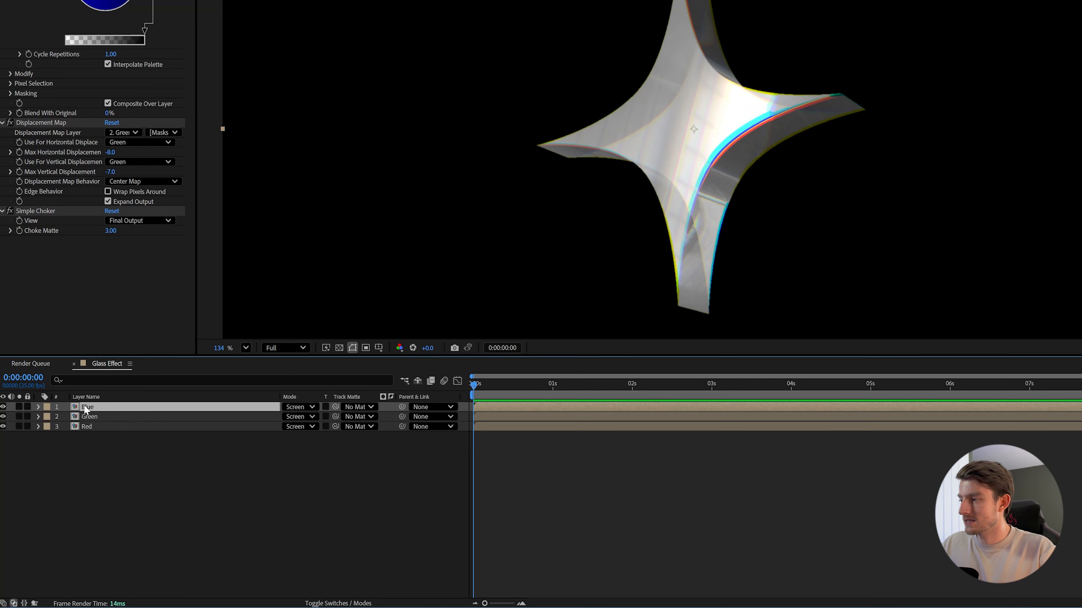
Duplicate the Blue layer and rename the copy Colour.
{"action": "key", "text": "ctrl+d"}
{"action": "key", "text": "Return"}
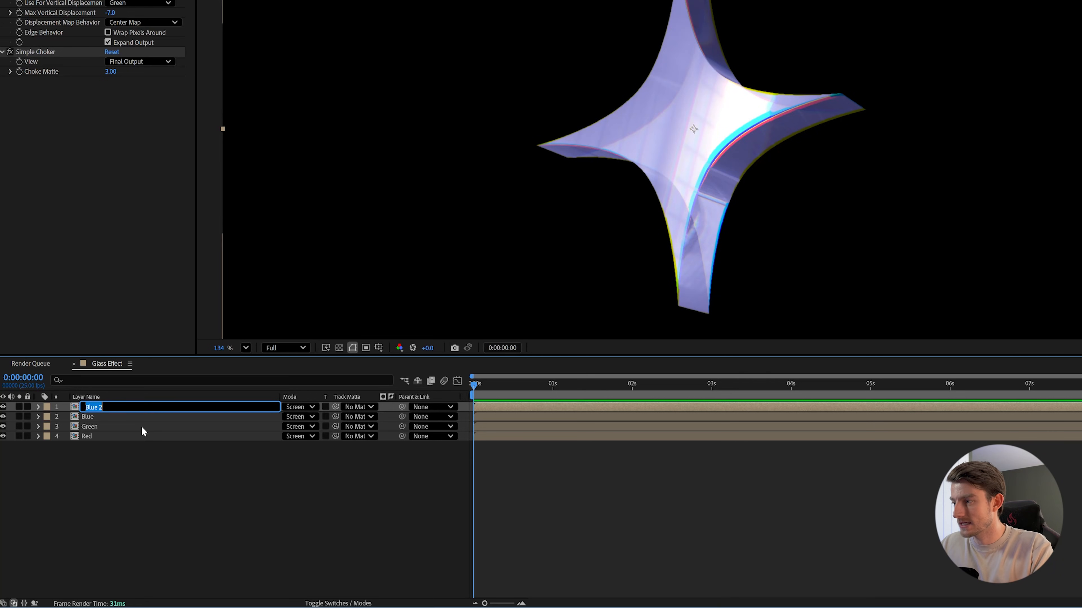
{"action": "type", "text": "Colour"}
{"action": "key", "text": "Return"}
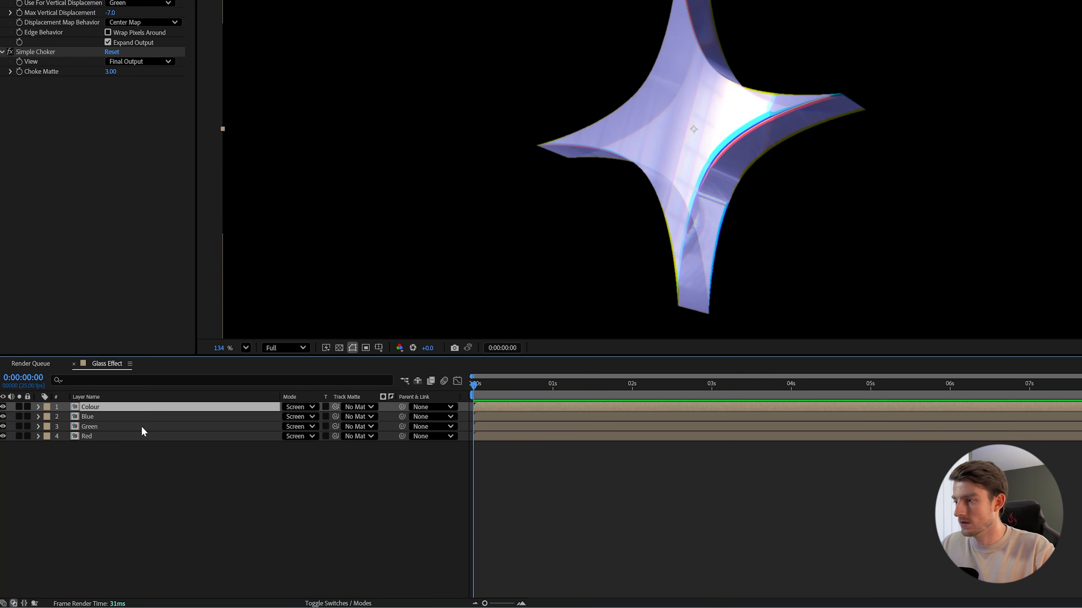
Set the Colour layer's blending mode to Overlay and remove its Displacement Map and Colorama effects.
{"action": "left_click", "coordinate": [298, 407]}
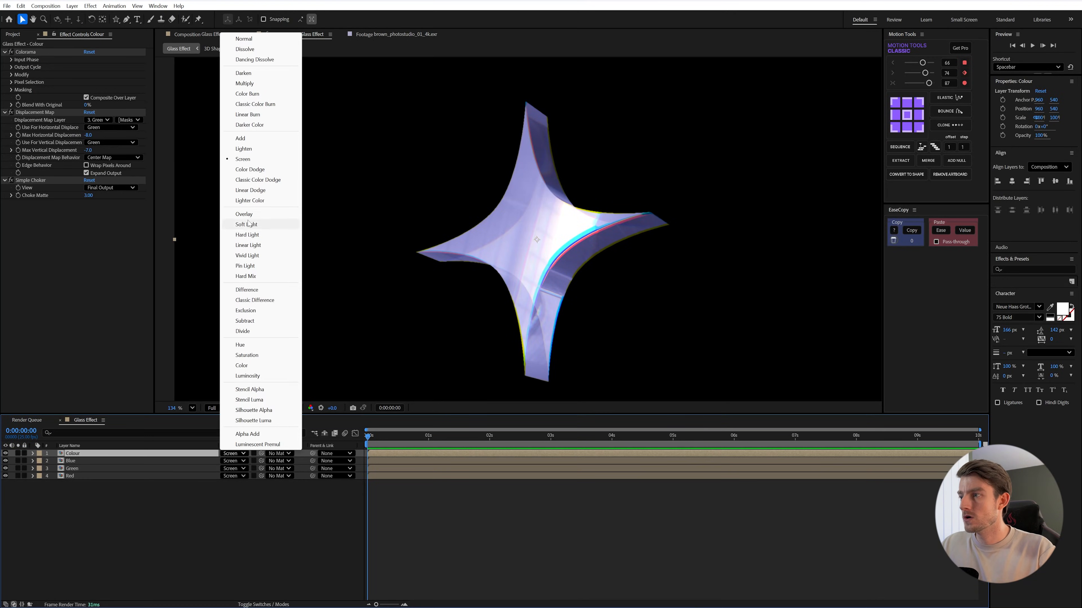
{"action": "left_click", "coordinate": [322, 97]}
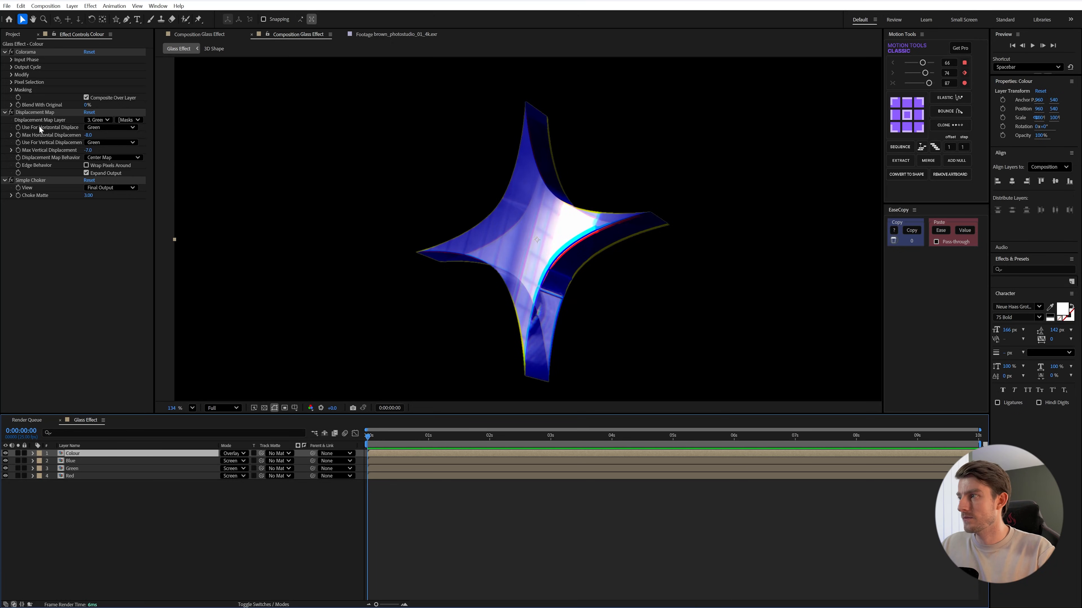
{"action": "left_click", "coordinate": [44, 112]}
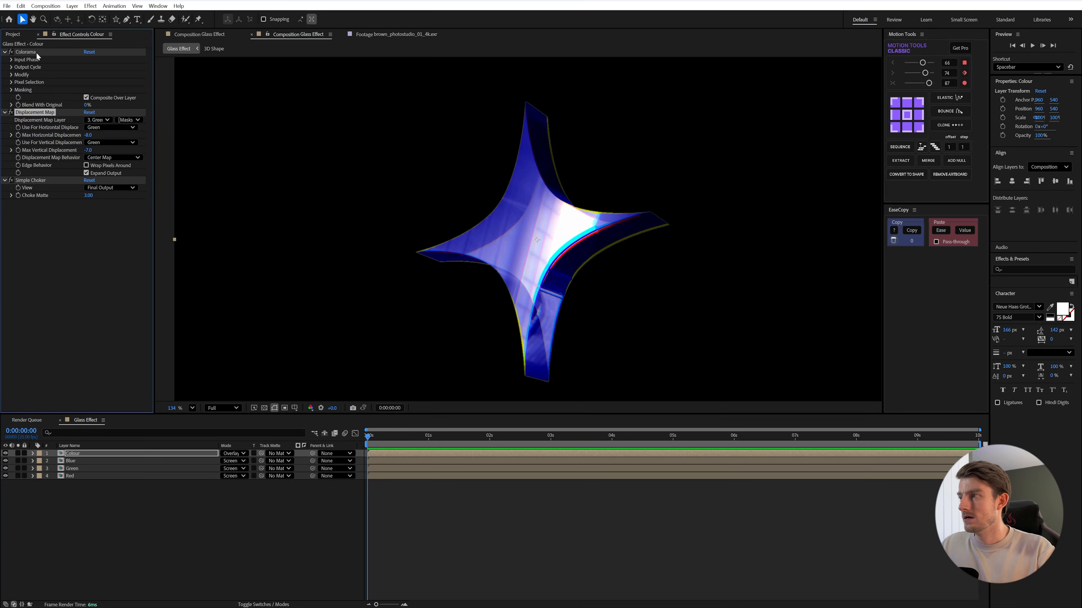
{"action": "key", "text": "Delete"}
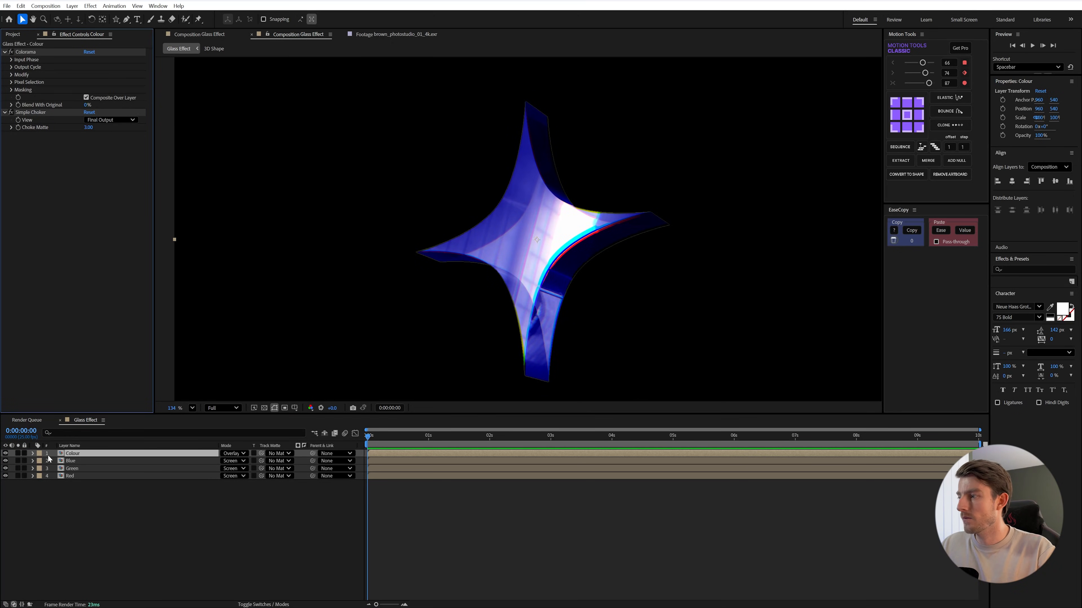
{"action": "left_click", "coordinate": [34, 53]}
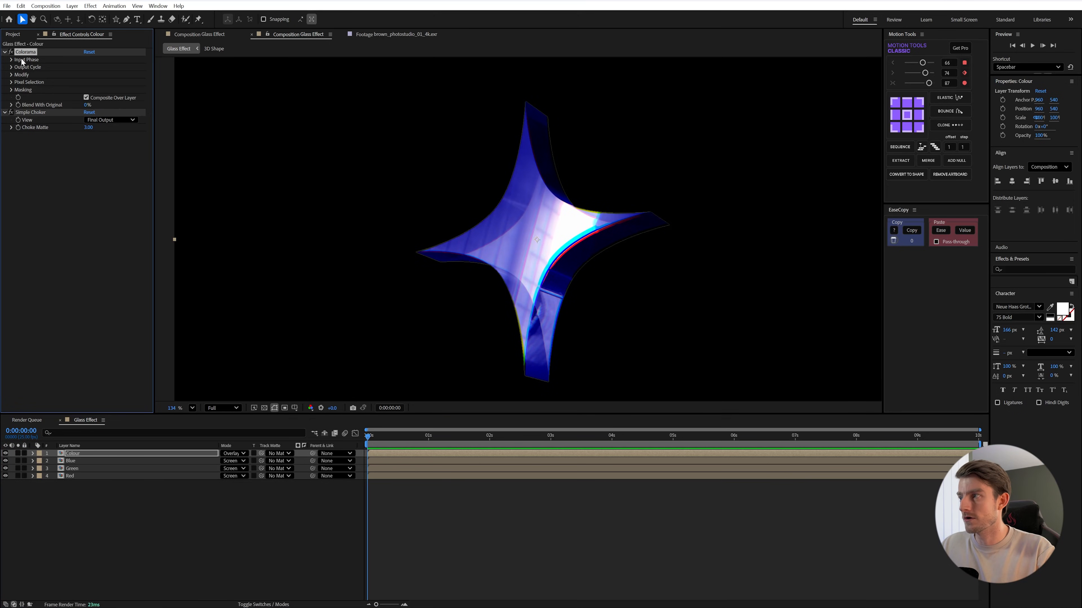
{"action": "key", "text": "Delete"}
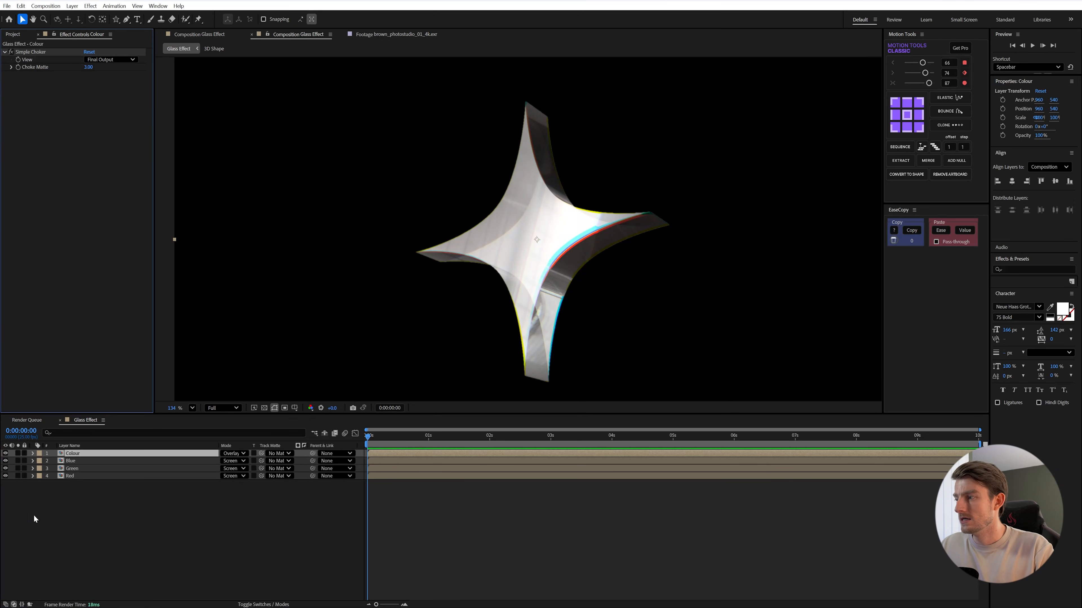
Add Inner Glow and Gradient Overlay layer styles to the Colour layer.
{"action": "right_click", "coordinate": [79, 454]}
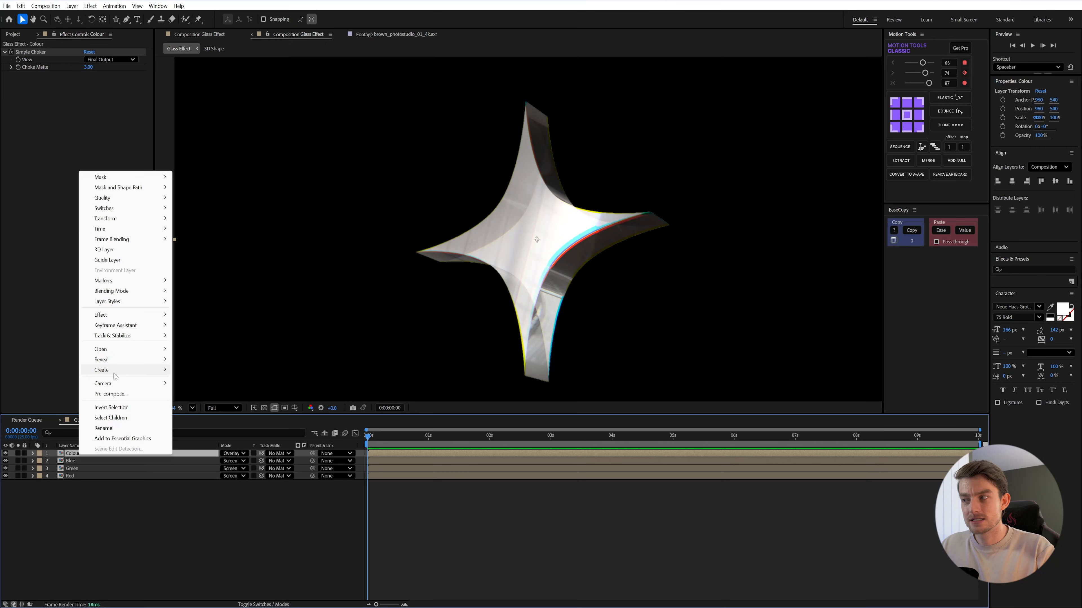
{"action": "mouse_move", "coordinate": [143, 308]}
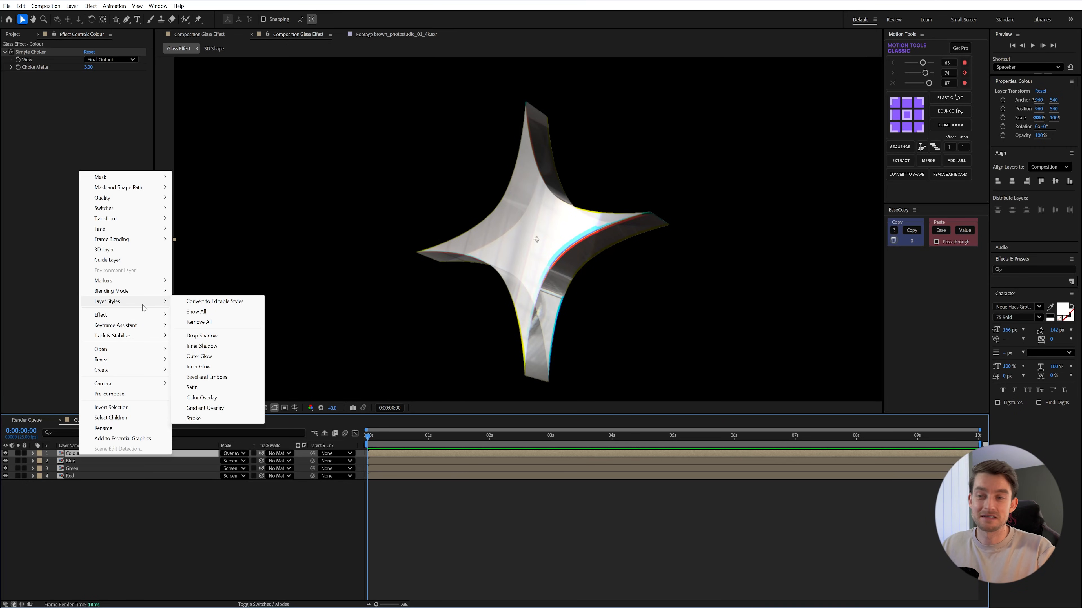
{"action": "left_click", "coordinate": [200, 366]}
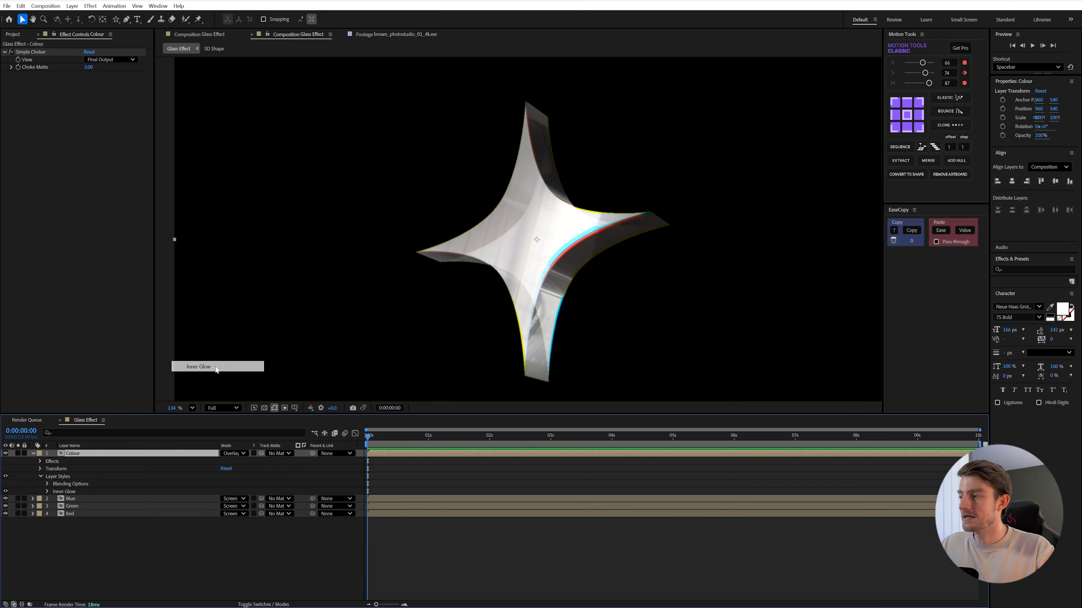
{"action": "right_click", "coordinate": [88, 455]}
{"action": "mouse_move", "coordinate": [136, 303]}
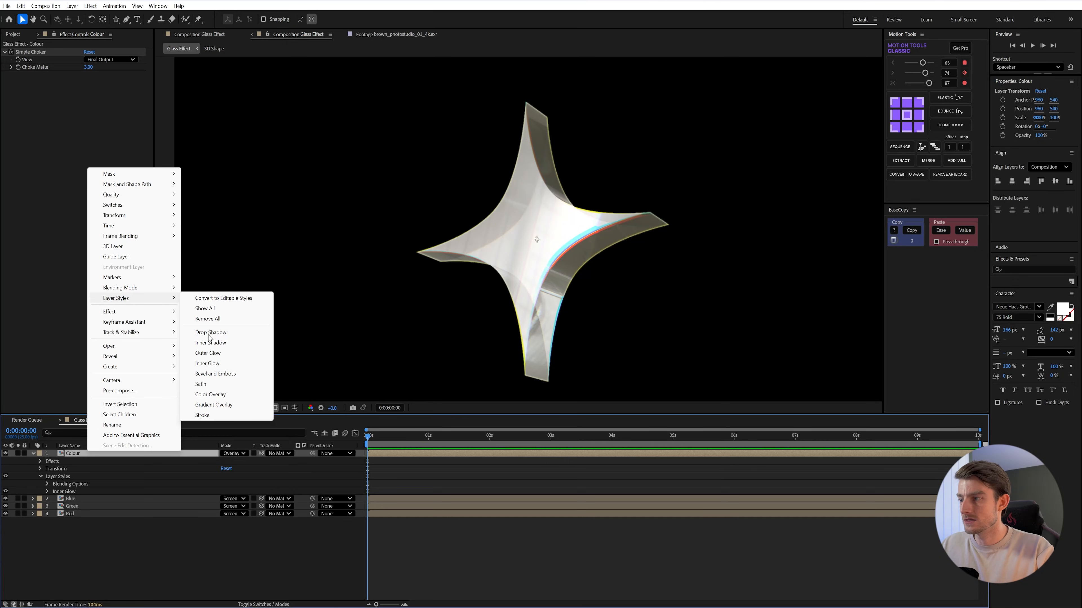
{"action": "left_click", "coordinate": [213, 405]}
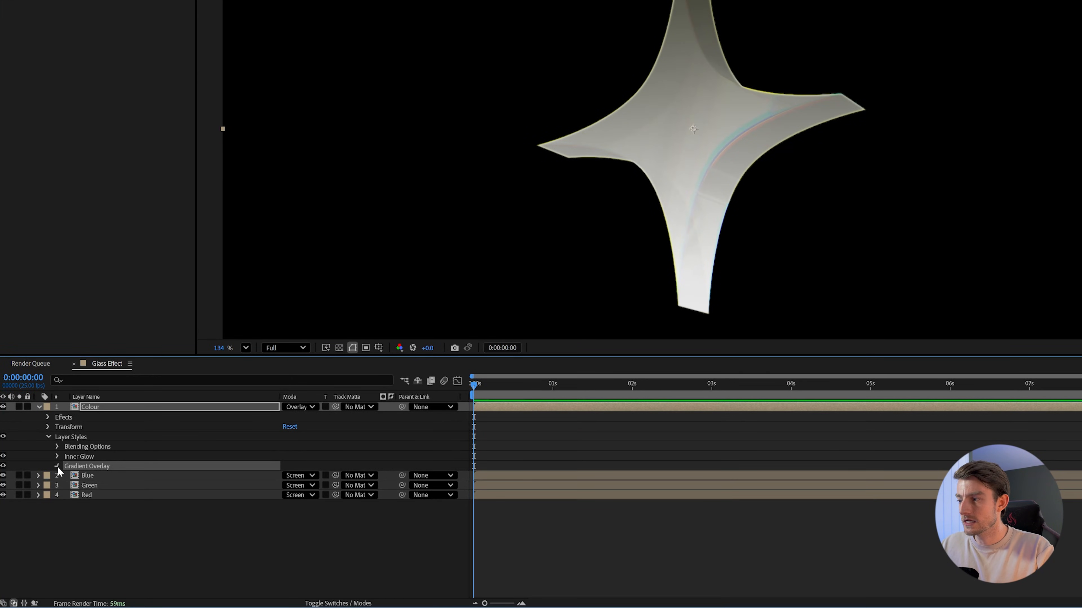
Set the blend mode of the Colour layer's Gradient Overlay style to Overlay.
{"action": "left_click", "coordinate": [47, 499]}
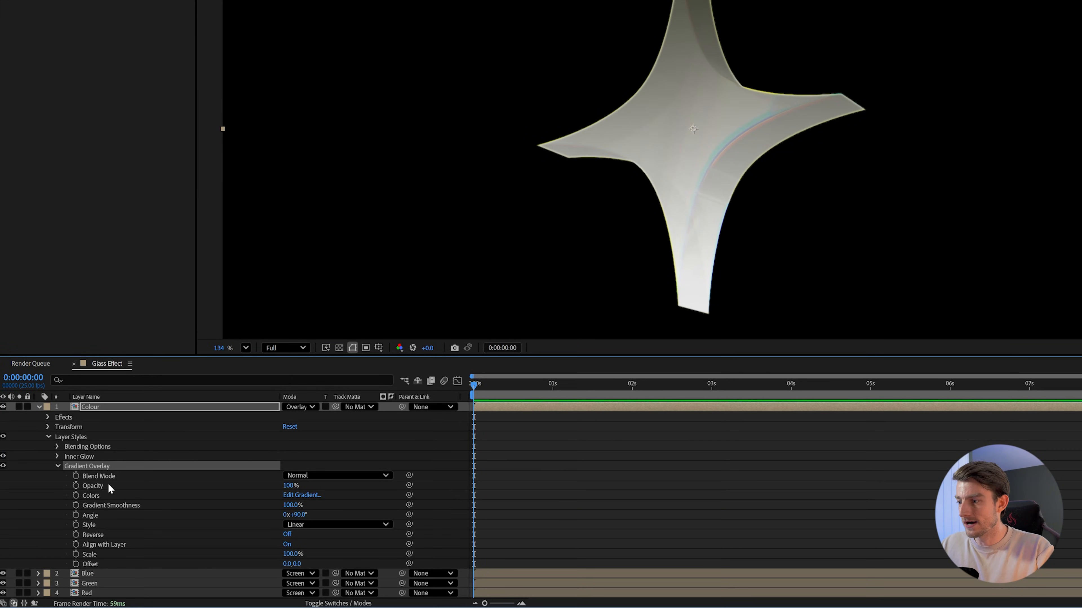
{"action": "left_click", "coordinate": [307, 476]}
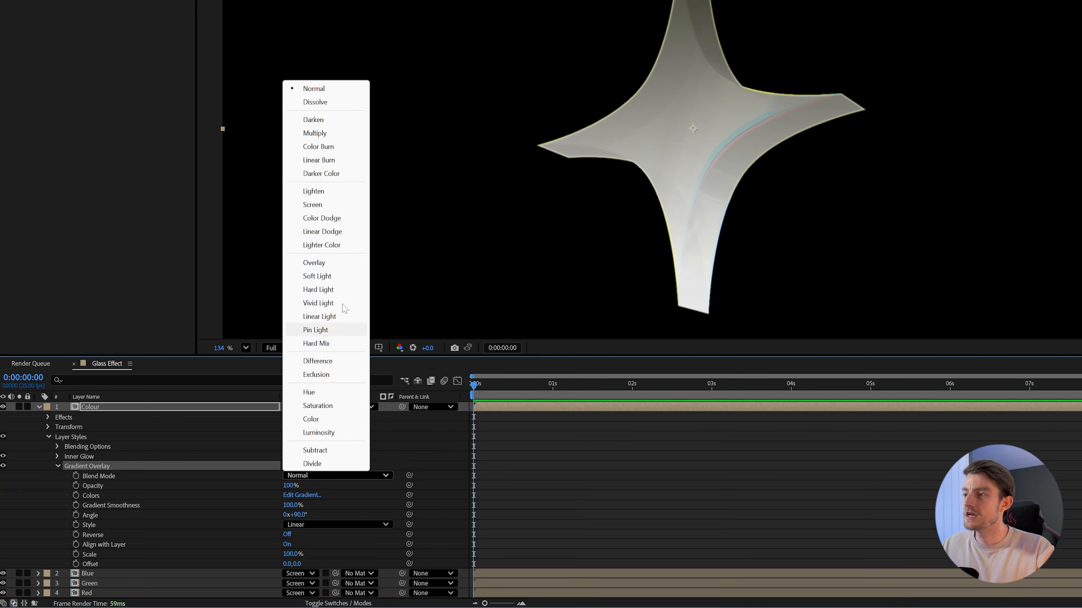
{"action": "left_click", "coordinate": [313, 262]}
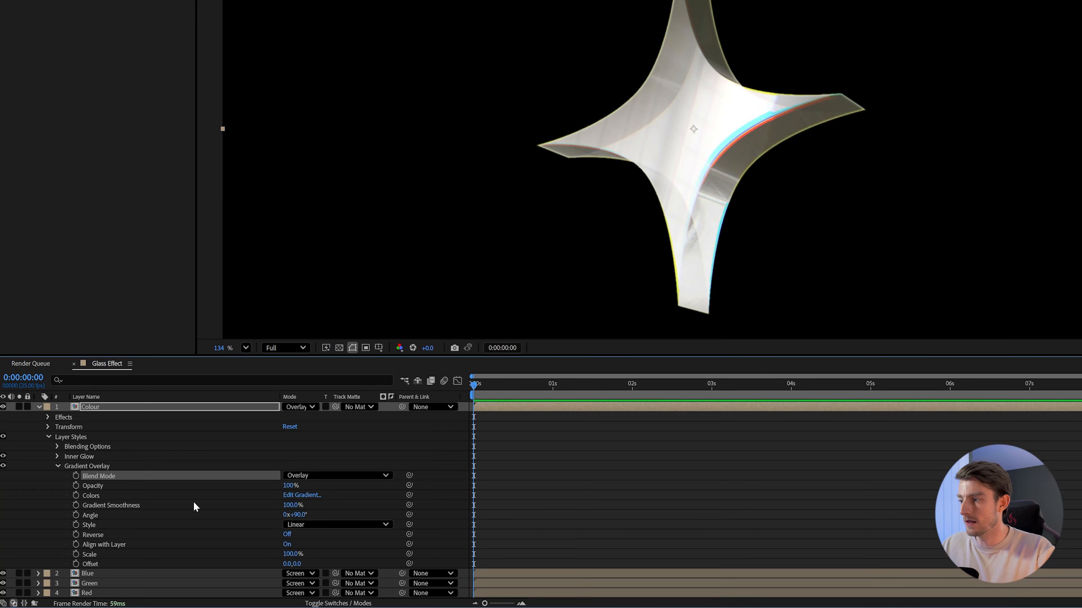
Change the overlay gradient's white start stop to blue 5187D8 and its black end stop to light purple.
{"action": "left_click", "coordinate": [303, 495]}
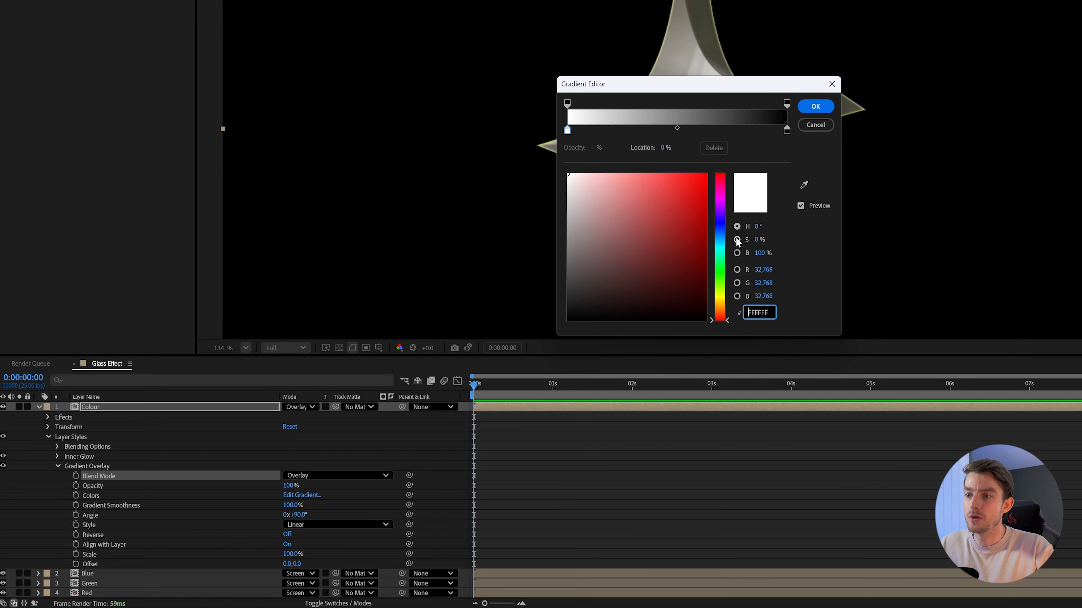
{"action": "left_click_drag", "start_coordinate": [719, 222], "coordinate": [721, 232]}
{"action": "mouse_move", "coordinate": [642, 214]}
{"action": "left_mouse_down"}
{"action": "mouse_move", "coordinate": [653, 180]}
{"action": "mouse_move", "coordinate": [654, 196]}
{"action": "left_mouse_up"}
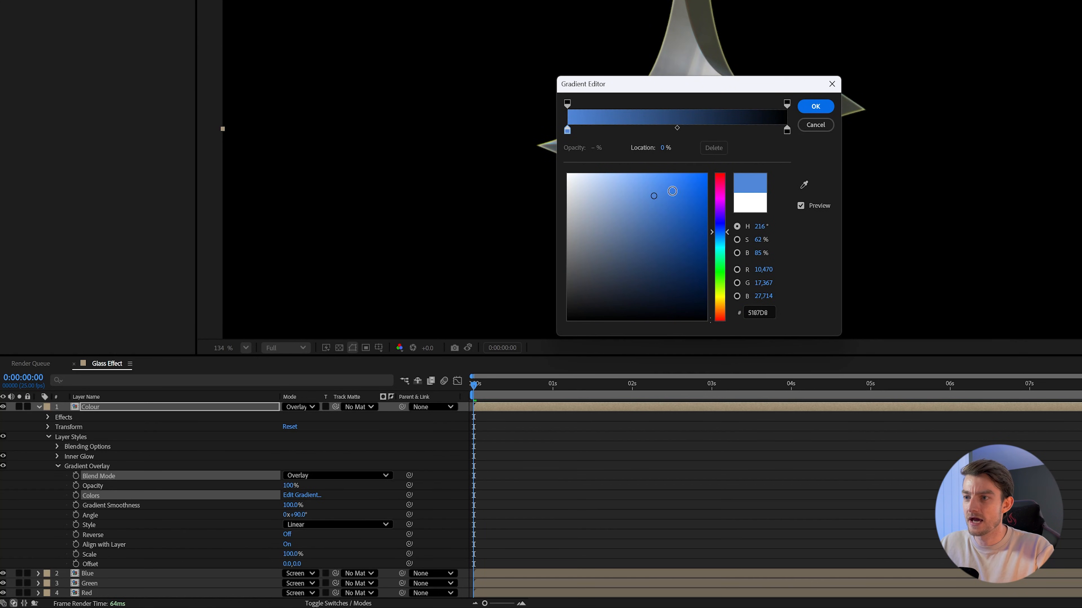
{"action": "left_click", "coordinate": [786, 131]}
{"action": "left_click_drag", "start_coordinate": [723, 241], "coordinate": [723, 206]}
{"action": "left_click_drag", "start_coordinate": [628, 203], "coordinate": [633, 198]}
Add a light blue 51ADD8 stop to the gradient and rearrange the stops to run light blue, blue, purple.
{"action": "left_click", "coordinate": [666, 130]}
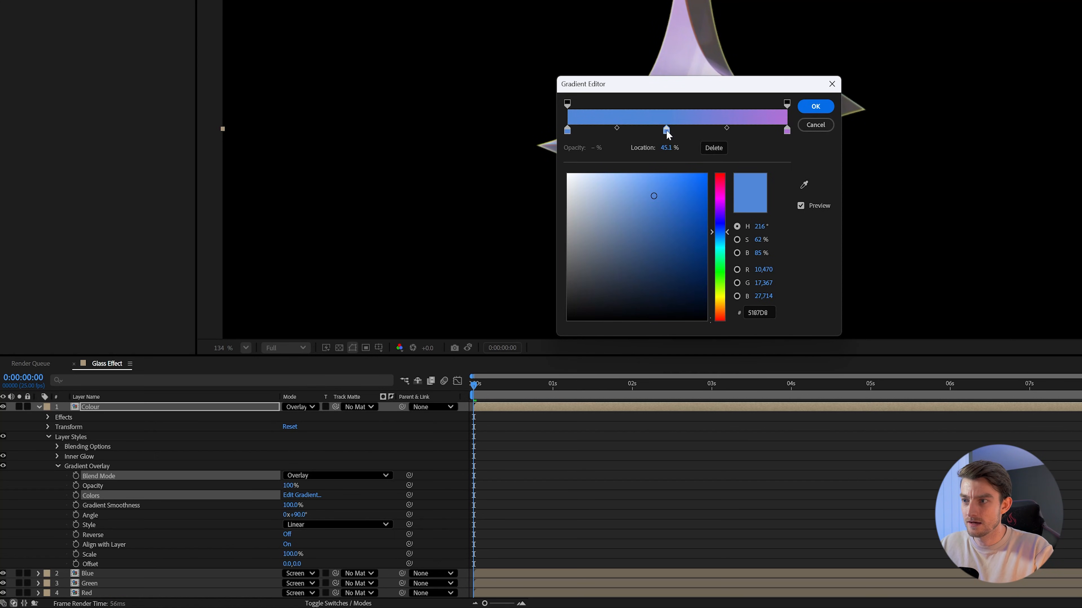
{"action": "left_click_drag", "start_coordinate": [722, 232], "coordinate": [721, 223]}
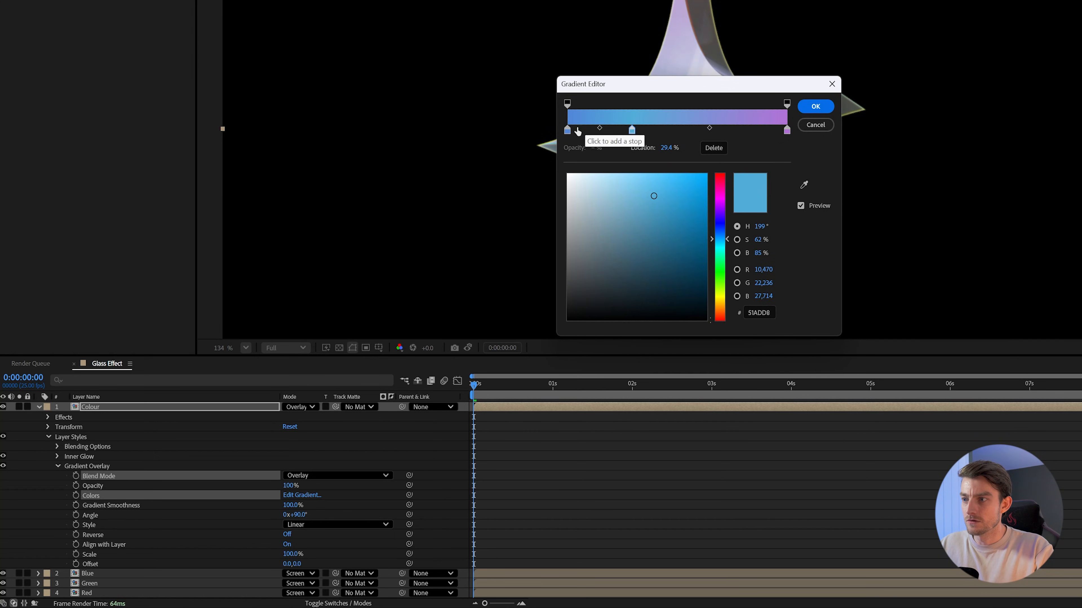
{"action": "mouse_move", "coordinate": [567, 131]}
{"action": "left_mouse_down"}
{"action": "mouse_move", "coordinate": [688, 131]}
{"action": "mouse_move", "coordinate": [569, 130]}
{"action": "left_mouse_up"}
{"action": "left_click_drag", "start_coordinate": [659, 84], "coordinate": [987, 93]}
{"action": "mouse_move", "coordinate": [896, 139]}
{"action": "left_mouse_down"}
{"action": "mouse_move", "coordinate": [877, 142]}
{"action": "mouse_move", "coordinate": [908, 139]}
{"action": "mouse_move", "coordinate": [896, 140]}
{"action": "left_mouse_up"}
{"action": "mouse_move", "coordinate": [1016, 140]}
{"action": "left_mouse_down"}
{"action": "mouse_move", "coordinate": [1049, 141]}
{"action": "mouse_move", "coordinate": [1013, 141]}
{"action": "left_mouse_up"}
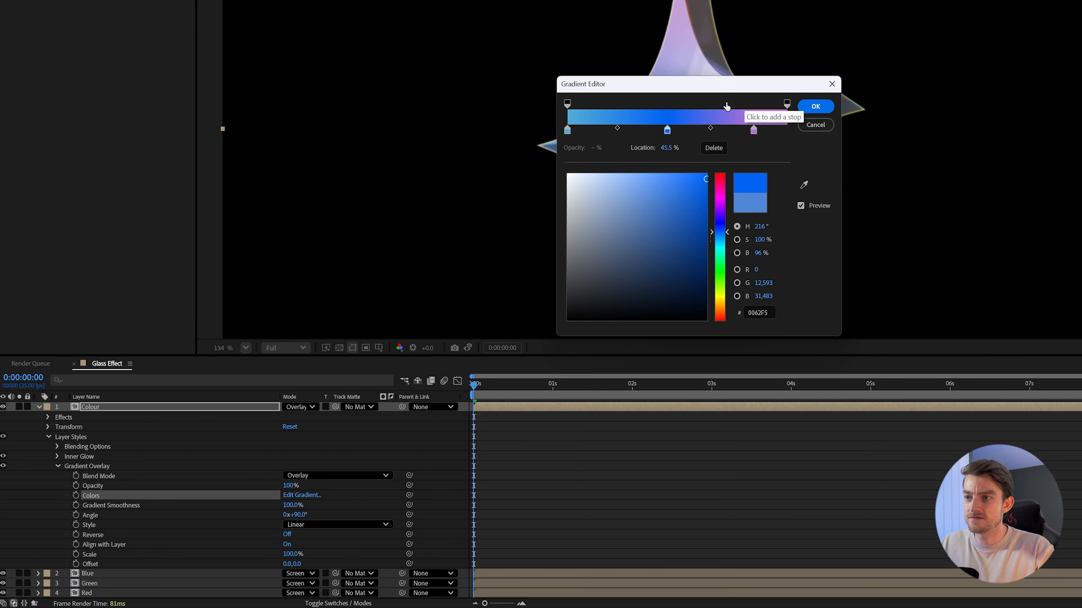
{"action": "left_click_drag", "start_coordinate": [728, 90], "coordinate": [1034, 125]}
{"action": "left_click", "coordinate": [1027, 227]}
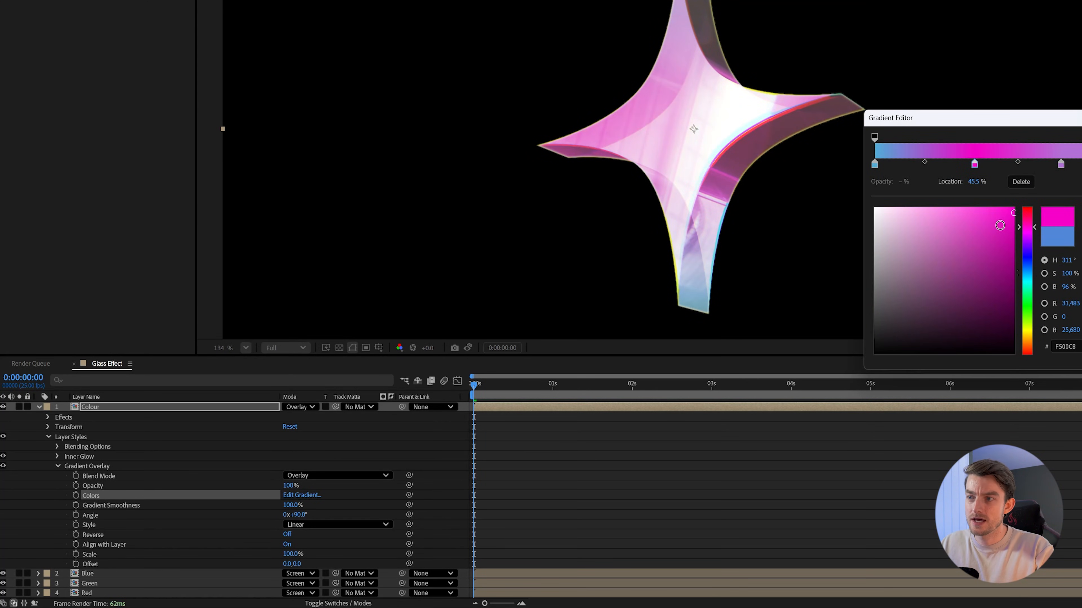
{"action": "left_click", "coordinate": [997, 227]}
{"action": "key", "text": "Escape"}
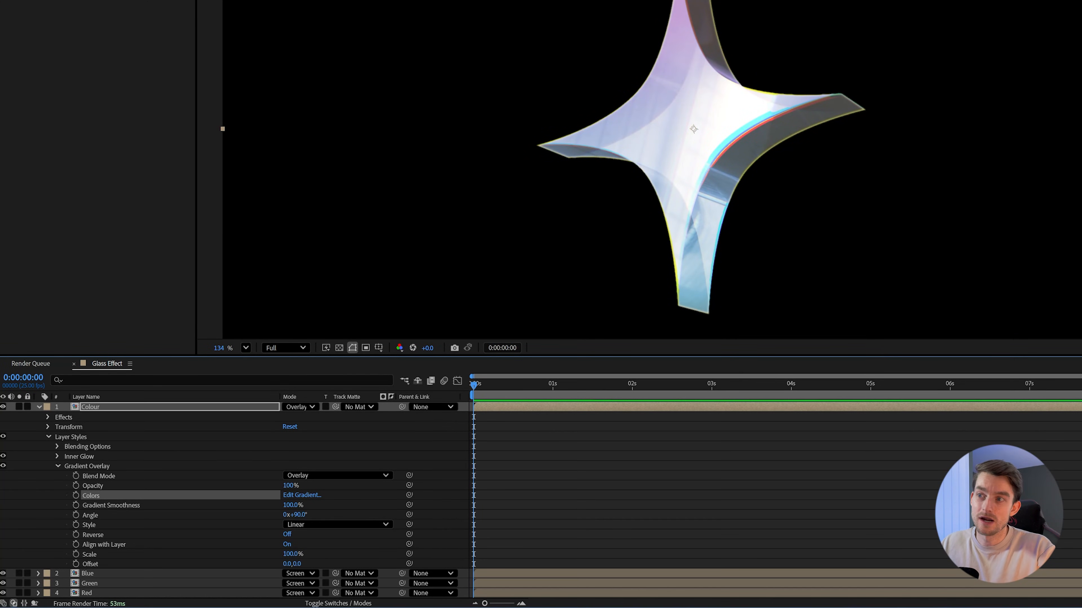
Change the Colour layer's Inner Glow colour to pinkish purple E780F6.
{"action": "left_click", "coordinate": [58, 457]}
{"action": "scroll", "coordinate": [98, 503], "scroll_direction": "down", "scroll_amount": 1}
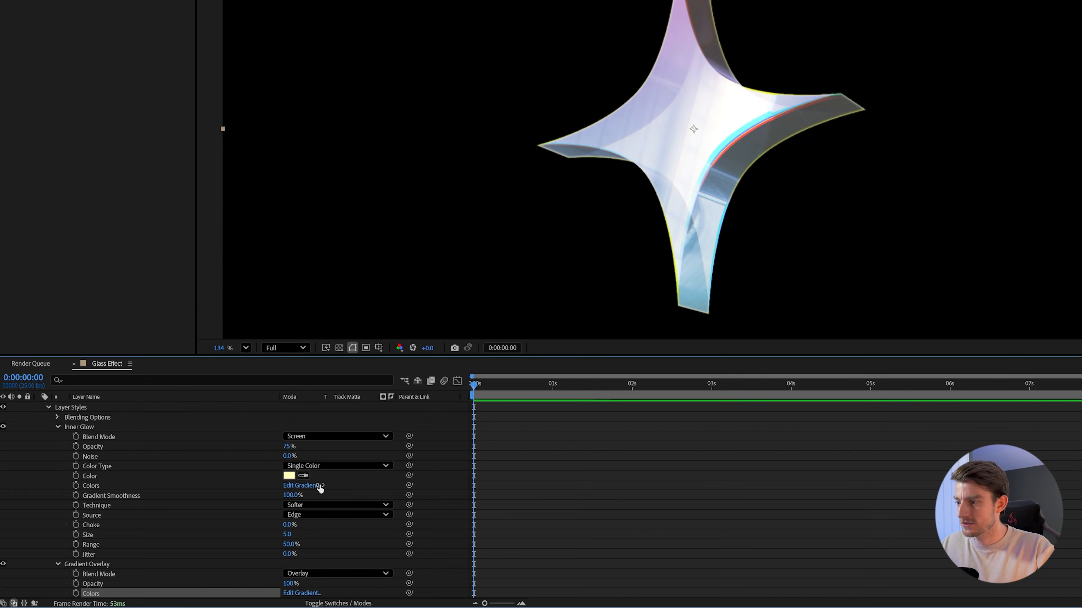
{"action": "left_click", "coordinate": [290, 477]}
{"action": "left_click", "coordinate": [727, 172]}
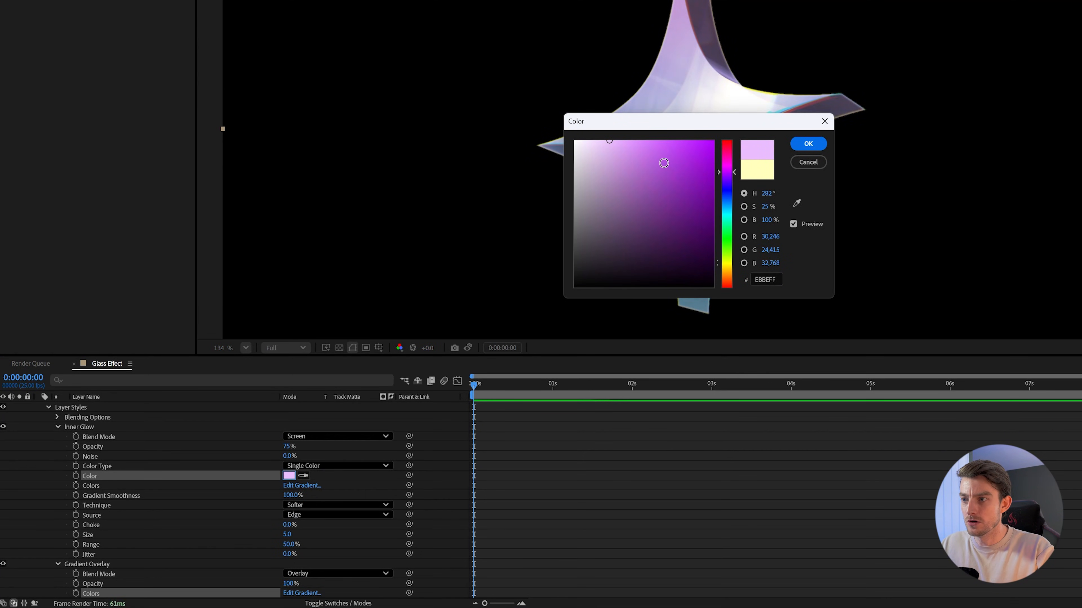
{"action": "left_click_drag", "start_coordinate": [663, 162], "coordinate": [640, 145]}
{"action": "left_click", "coordinate": [727, 178]}
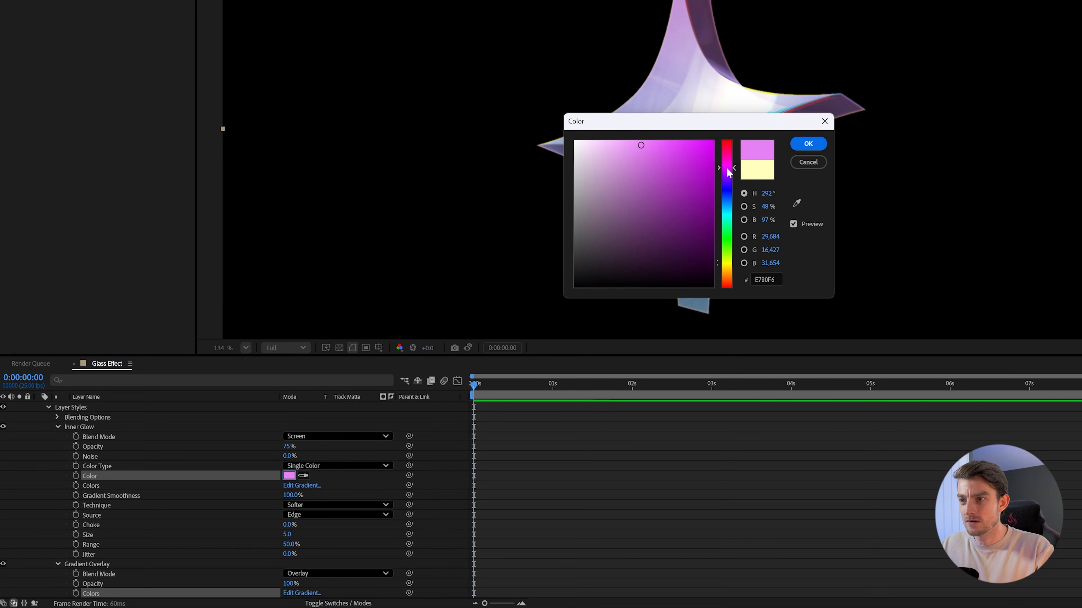
{"action": "left_click", "coordinate": [807, 144]}
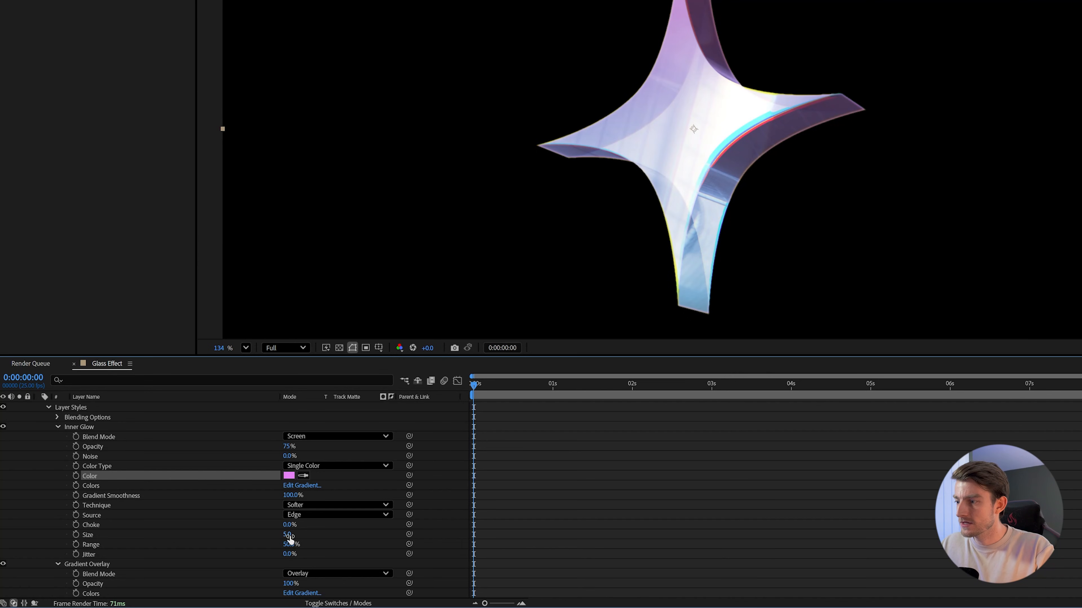
Set the Inner Glow's size to 35 and its colour to light blue 8ACAE4.
{"action": "mouse_move", "coordinate": [286, 535]}
{"action": "left_mouse_down"}
{"action": "mouse_move", "coordinate": [311, 530]}
{"action": "mouse_move", "coordinate": [301, 531]}
{"action": "left_mouse_up"}
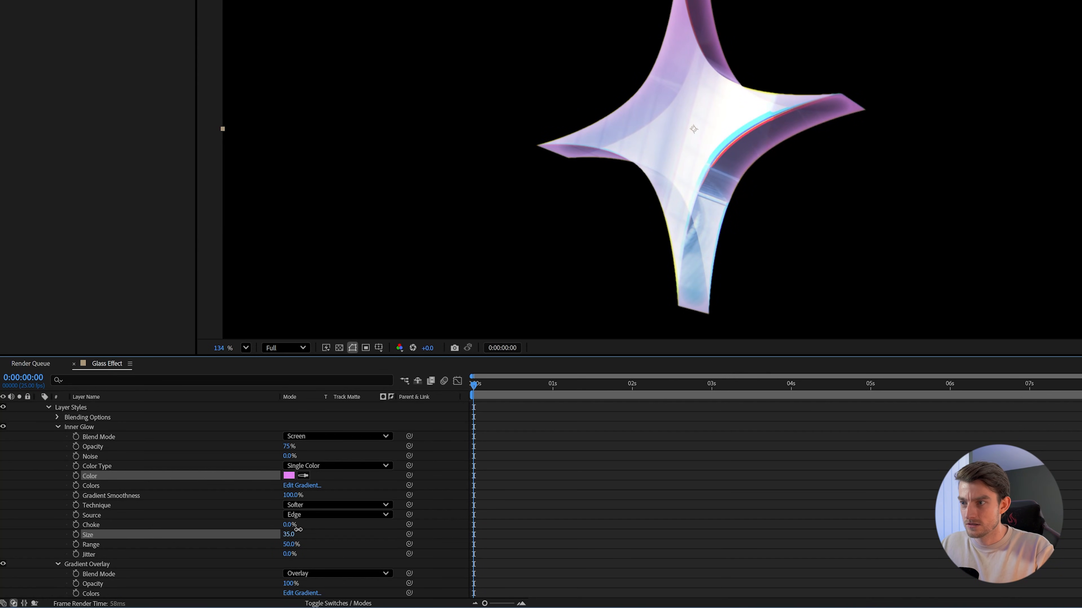
{"action": "left_click_drag", "start_coordinate": [301, 530], "coordinate": [296, 530]}
{"action": "left_click", "coordinate": [291, 477]}
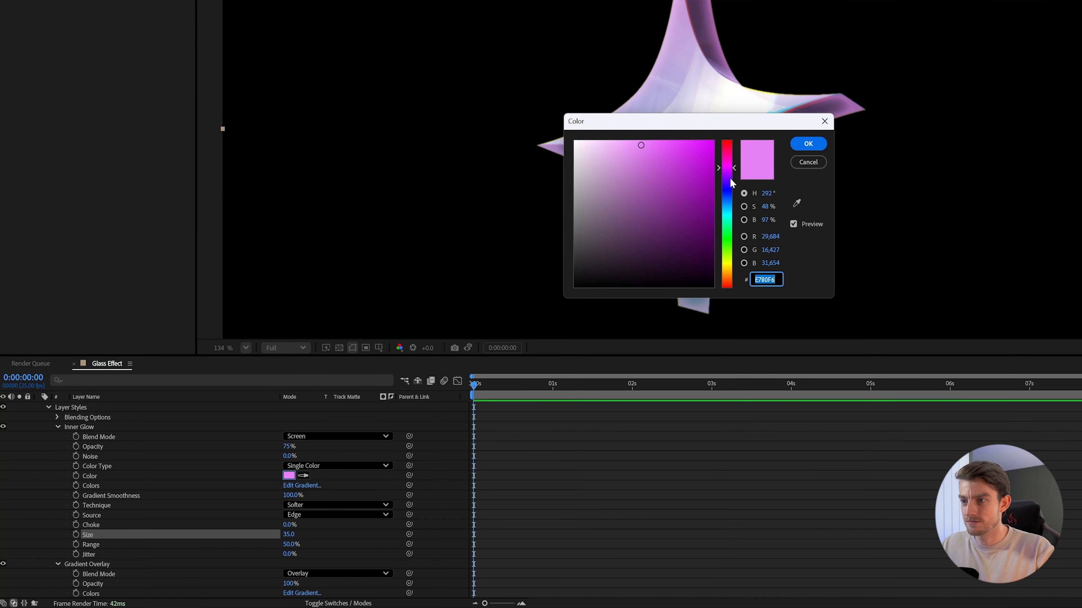
{"action": "left_click", "coordinate": [729, 207]}
{"action": "left_click_drag", "start_coordinate": [660, 151], "coordinate": [628, 155]}
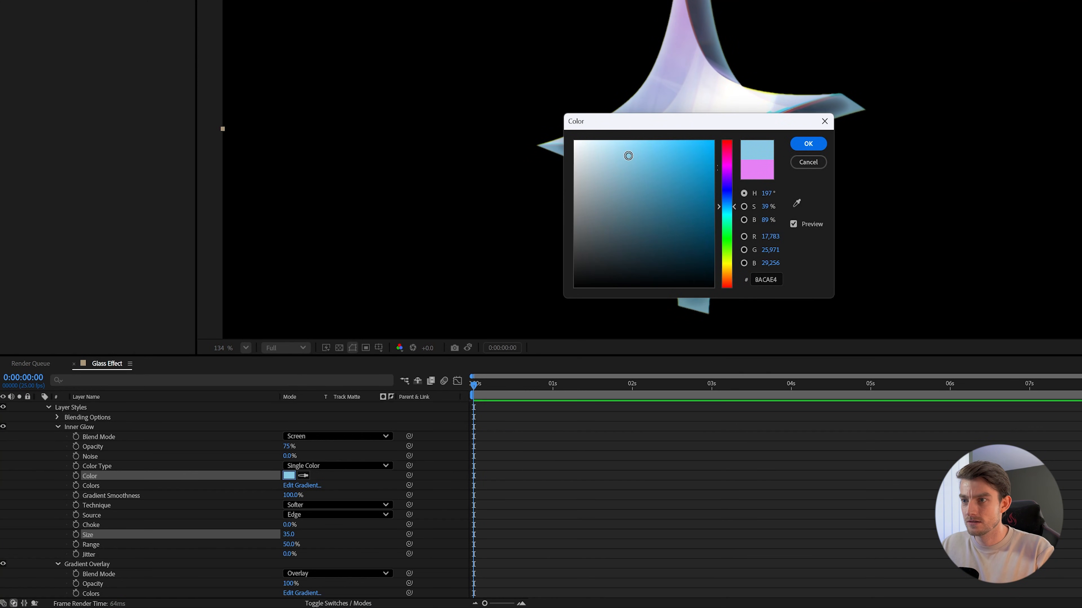
{"action": "left_click", "coordinate": [808, 143]}
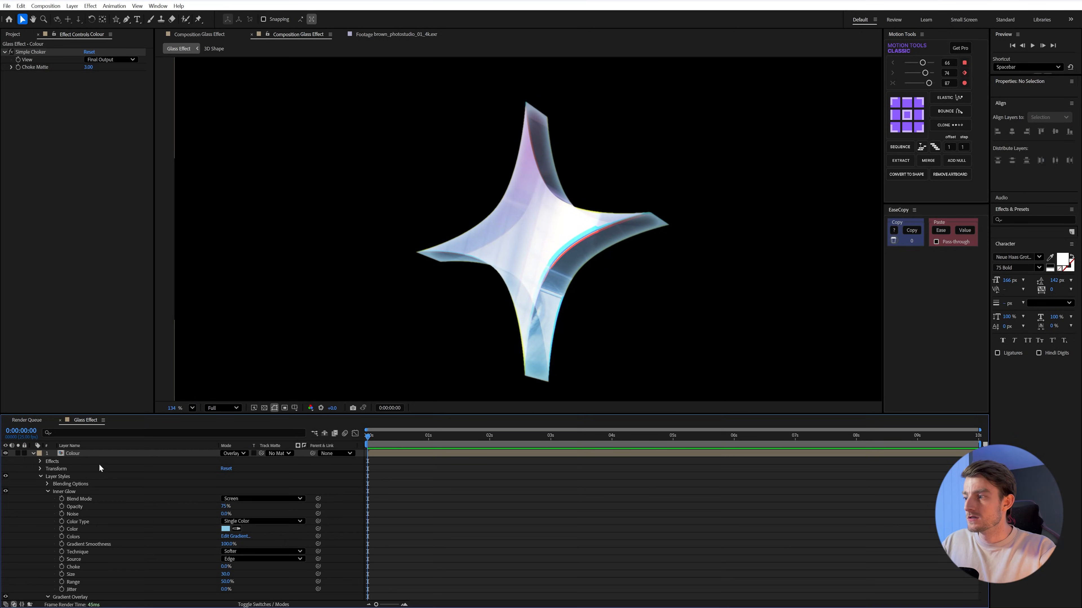
Duplicate the Colour layer and rename the copy Displacement.
{"action": "left_click", "coordinate": [100, 455]}
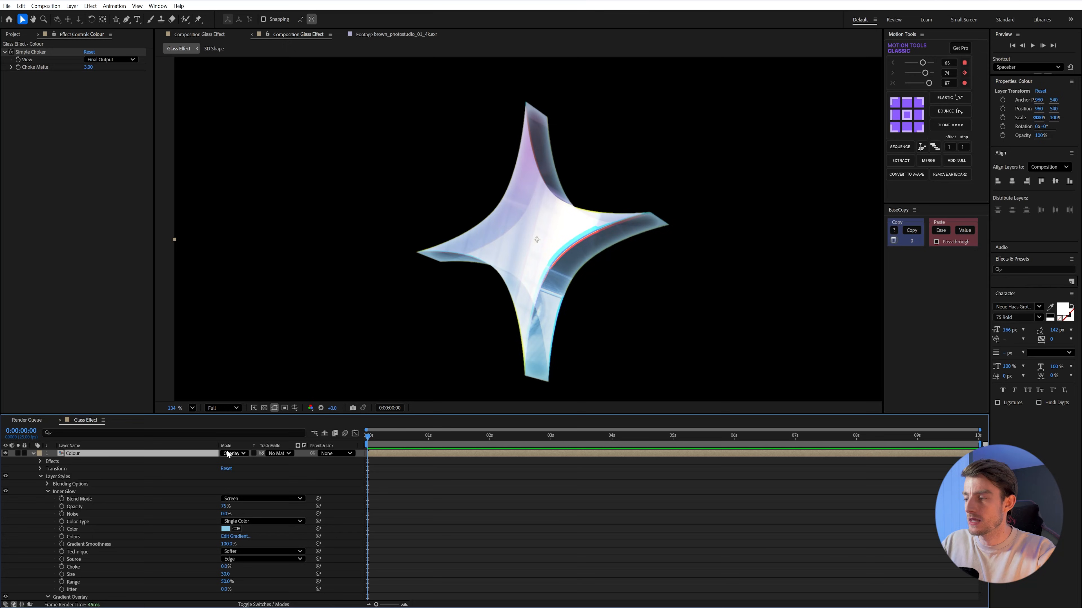
{"action": "key", "text": "ctrl+d"}
{"action": "key", "text": "Return"}
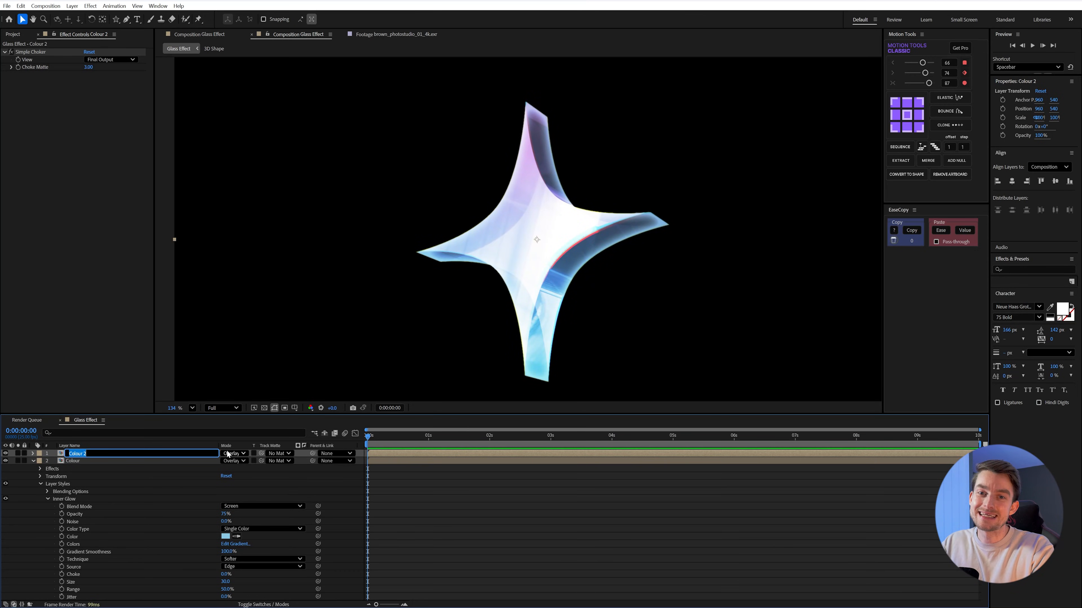
{"action": "type", "text": "Di"}
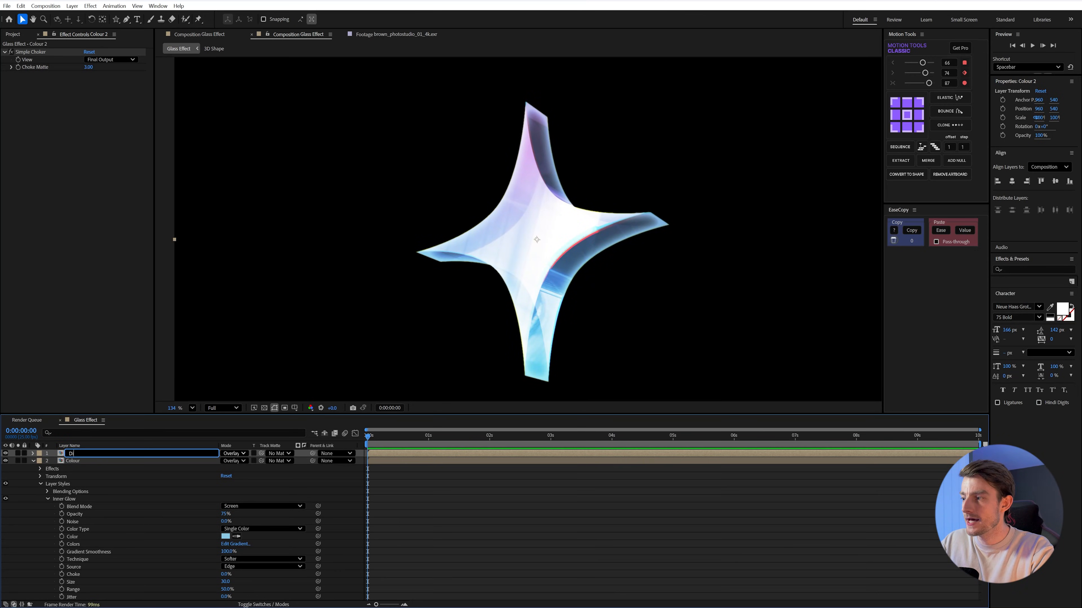
{"action": "type", "text": "splacemen"}
{"action": "key", "text": "BackSpace"}
{"action": "type", "text": "ent"}
{"action": "key", "text": "Return"}
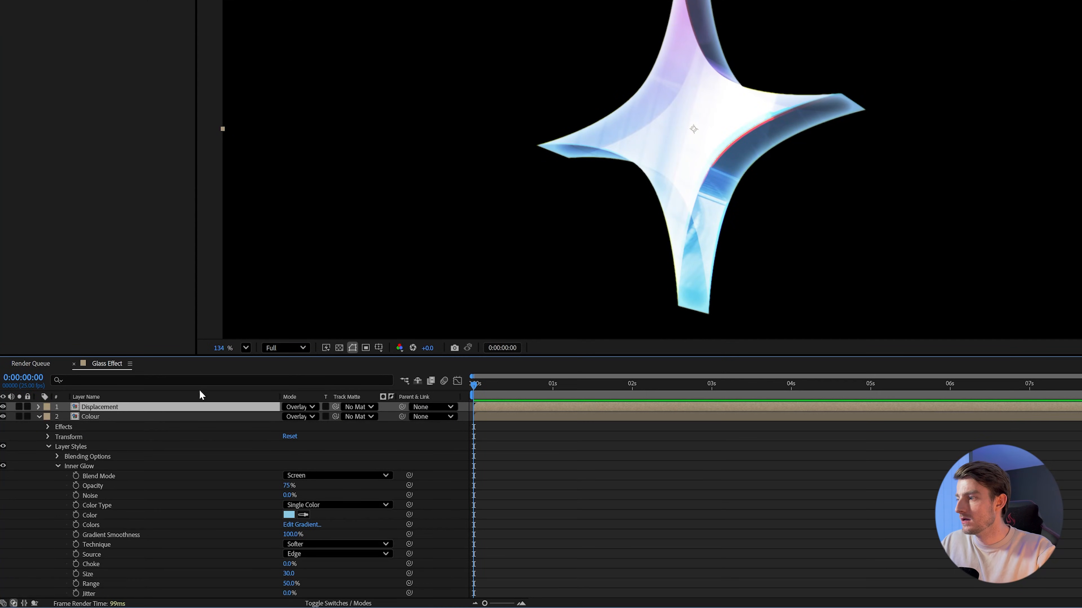
Collapse the Colour layer, solo the Displacement layer and reveal its layer styles.
{"action": "left_click", "coordinate": [33, 461]}
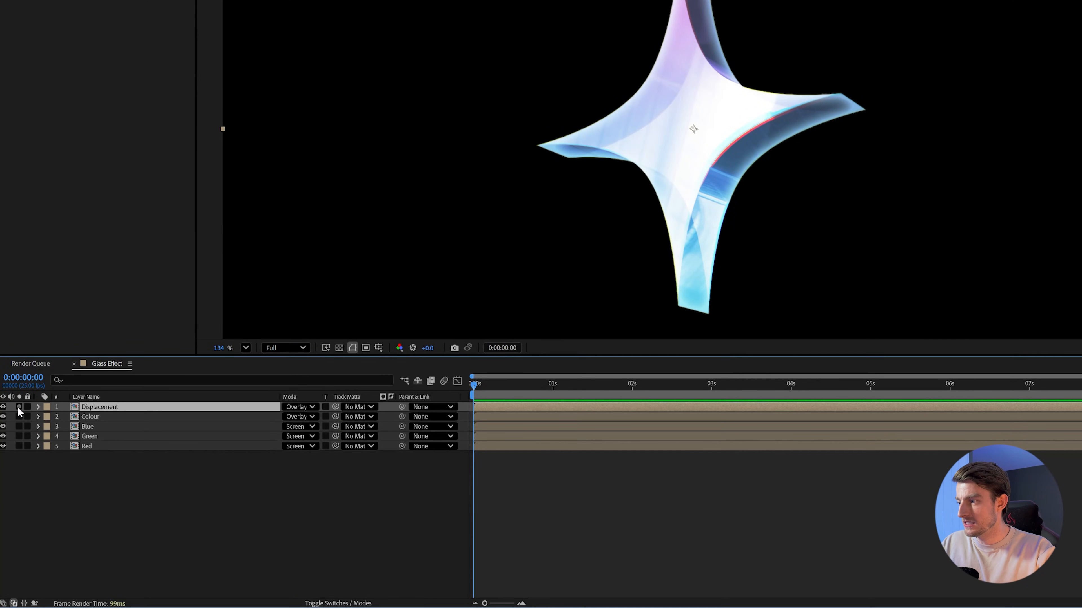
{"action": "left_click", "coordinate": [19, 407]}
{"action": "left_click", "coordinate": [38, 407]}
{"action": "left_click", "coordinate": [47, 437]}
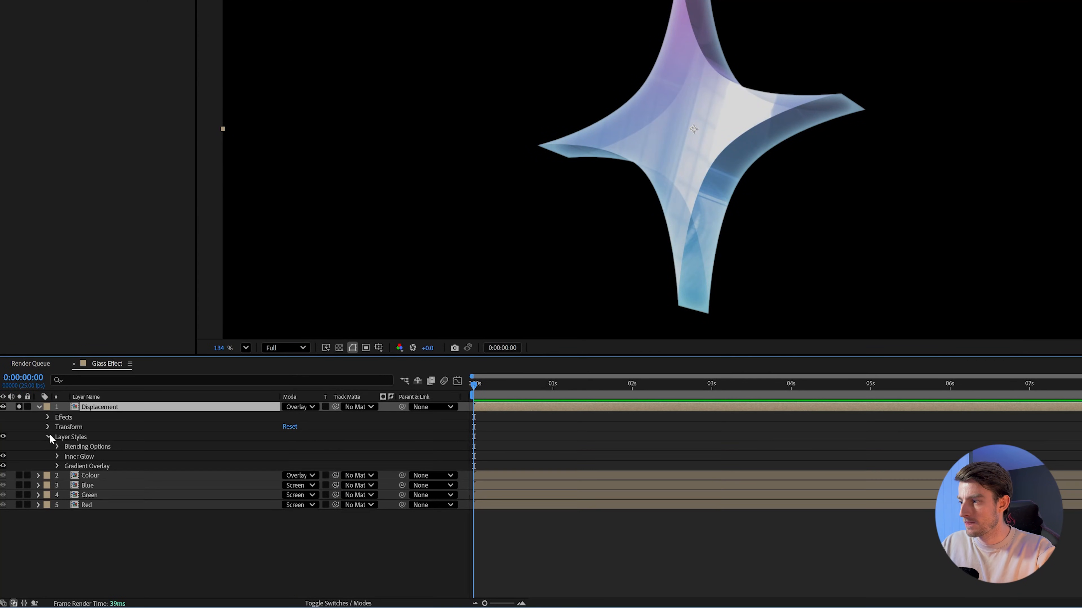
Delete the Gradient Overlay layer style from the Displacement layer.
{"action": "left_click", "coordinate": [77, 467]}
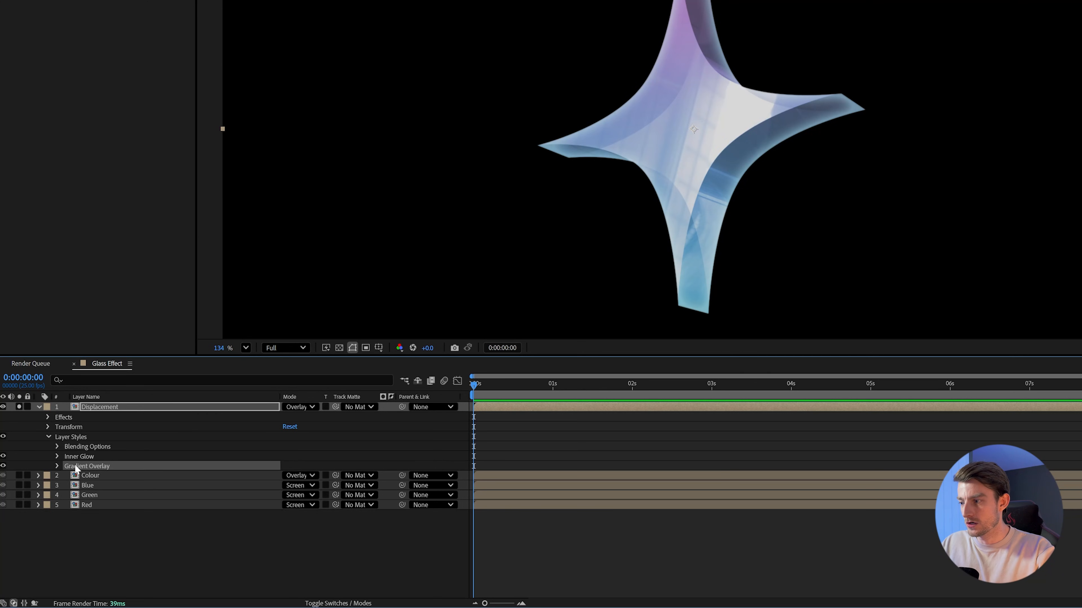
{"action": "key", "text": "Delete"}
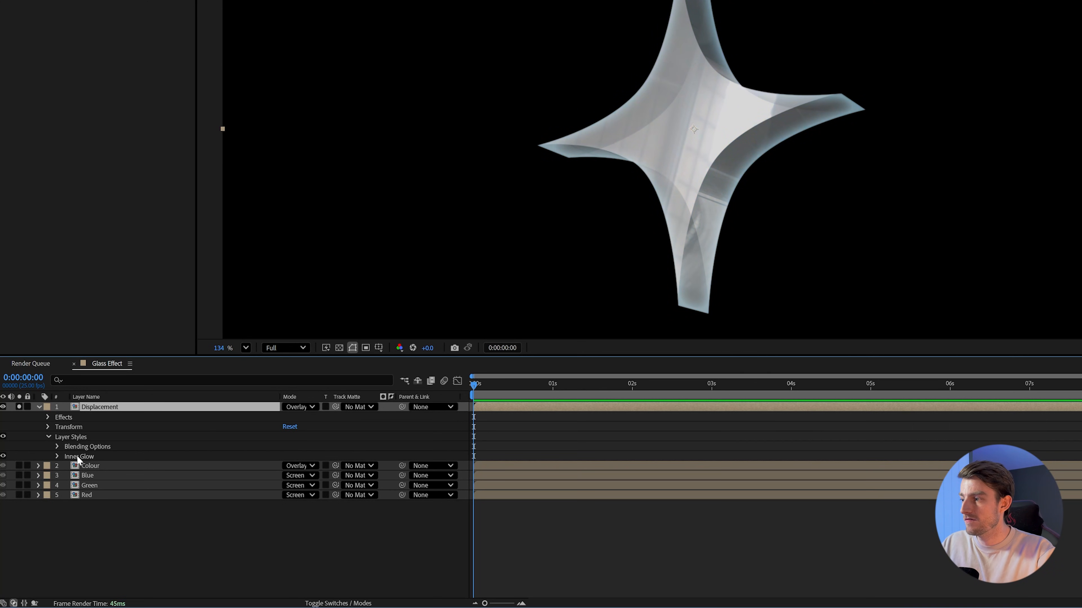
Set the Displacement layer's Inner Glow colour to white FFFFFF and its size to 87.
{"action": "left_click", "coordinate": [72, 458]}
{"action": "left_click", "coordinate": [58, 457]}
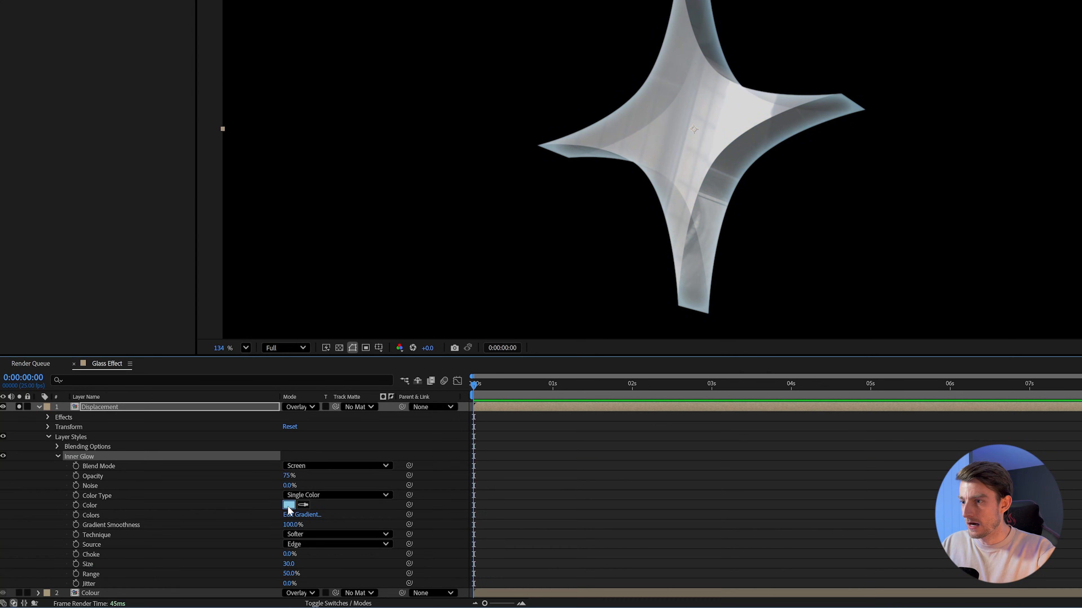
{"action": "left_click", "coordinate": [288, 505]}
{"action": "type", "text": "ffffff"}
{"action": "key", "text": "Return"}
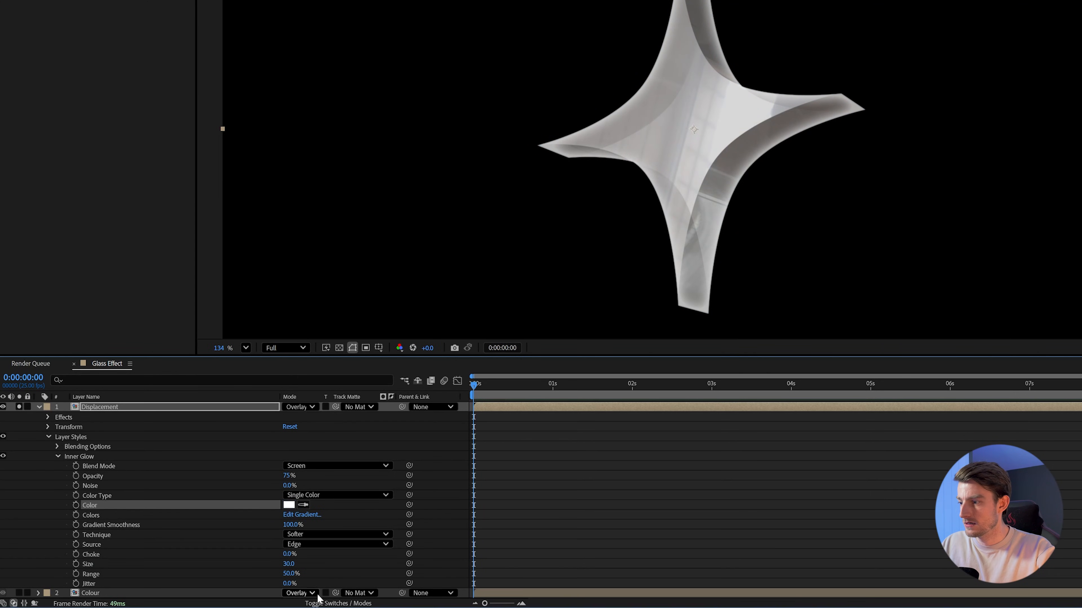
{"action": "left_click_drag", "start_coordinate": [289, 563], "coordinate": [321, 564]}
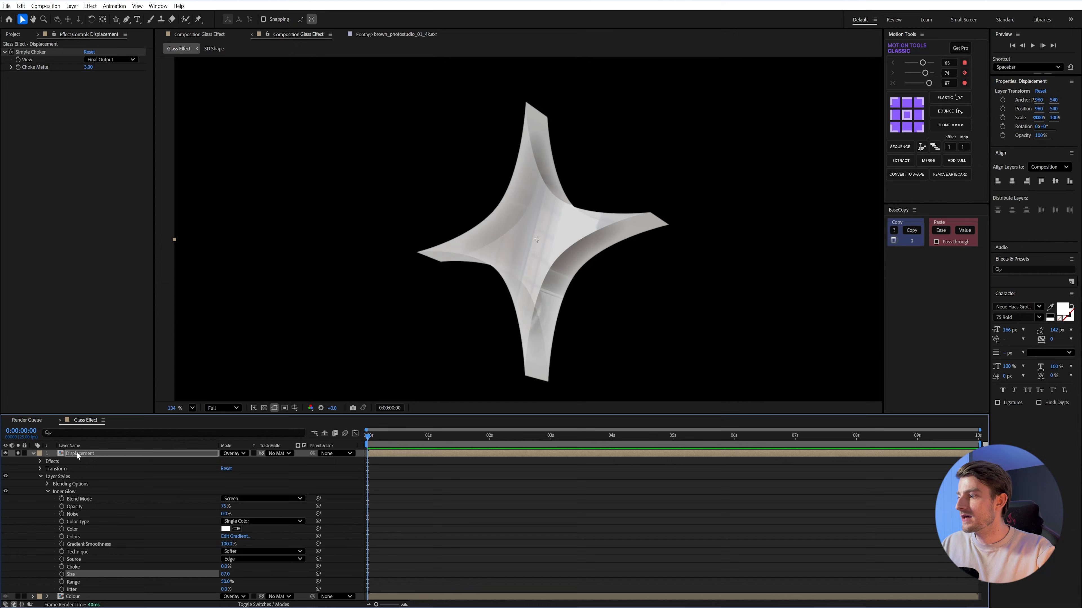
Apply a Channel Mixer effect to the Displacement layer with Monochrome enabled.
{"action": "key", "text": "ctrl+space"}
{"action": "type", "text": "ha"}
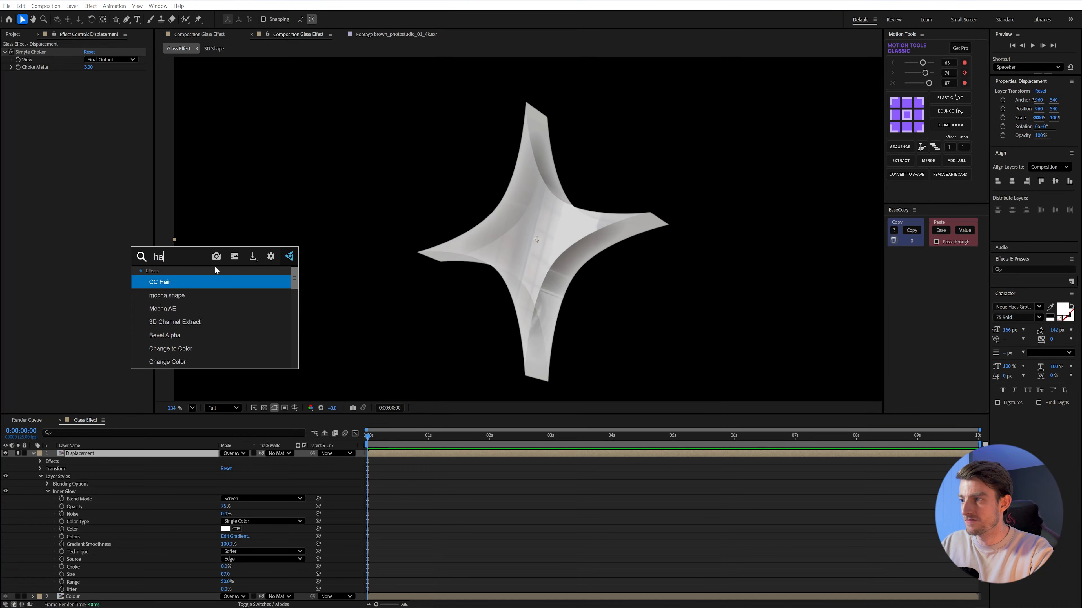
{"action": "key", "text": "BackSpace"}
{"action": "key", "text": "BackSpace"}
{"action": "type", "text": "cha"}
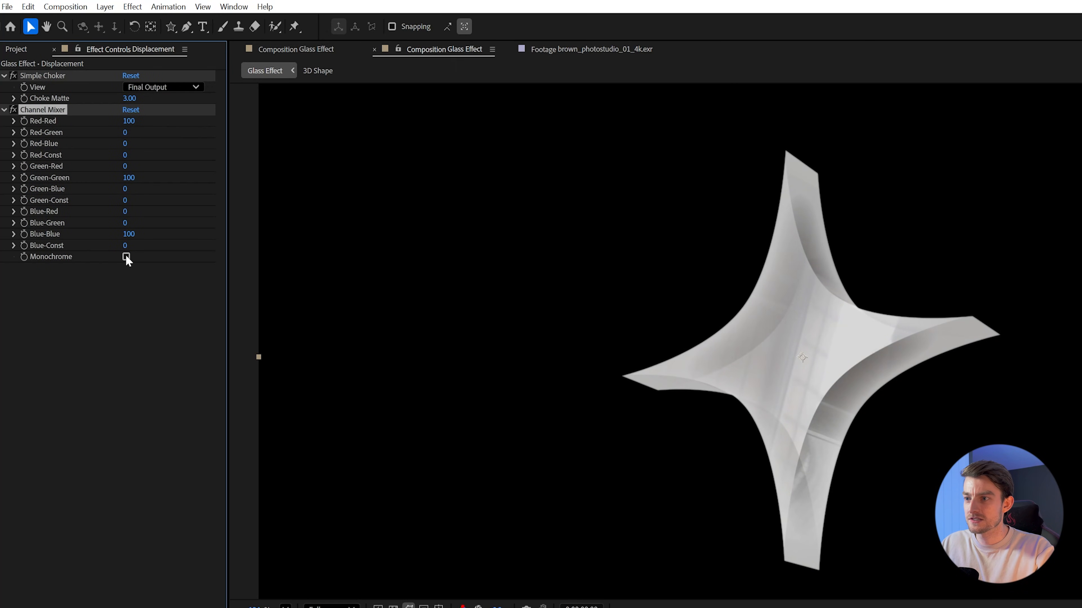
{"action": "scroll", "coordinate": [715, 437], "scroll_direction": "up", "scroll_amount": 1}
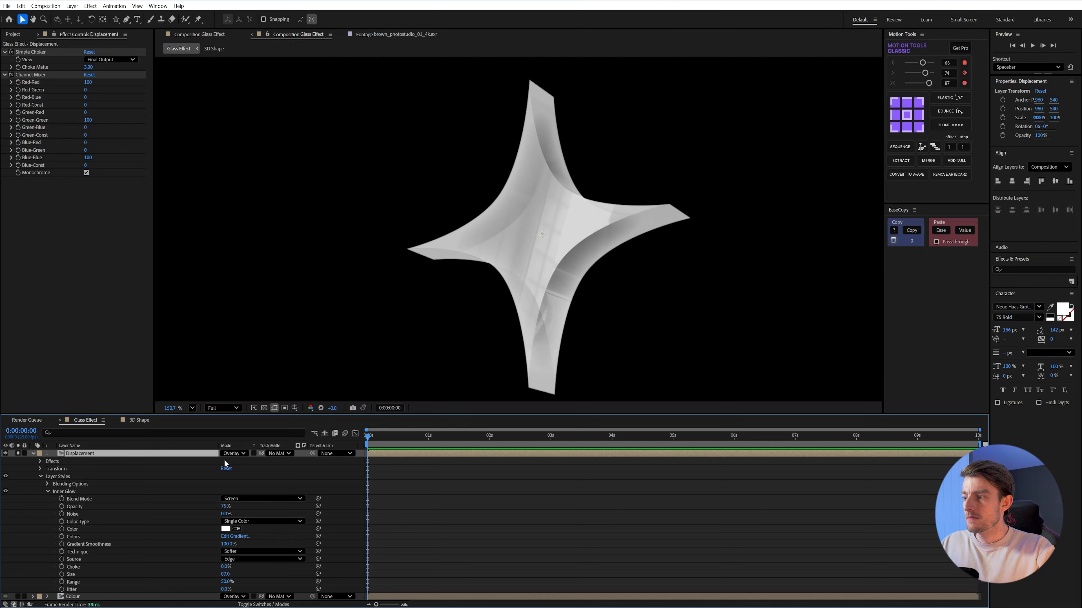
Set the Displacement layer's blending mode to Normal, and collapse, unsolo and hide the layer.
{"action": "left_click", "coordinate": [233, 454]}
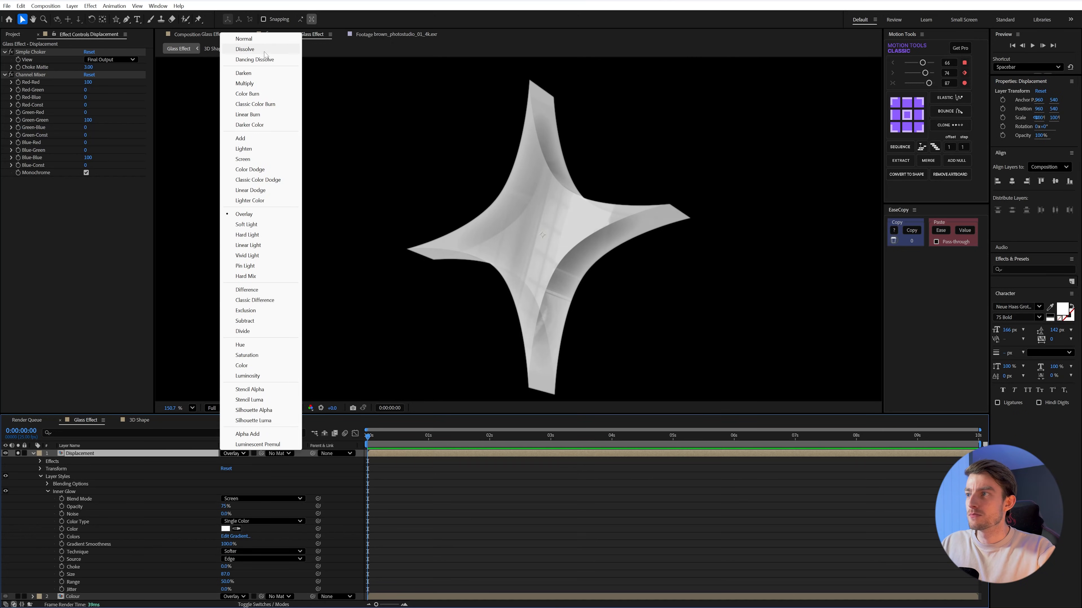
{"action": "left_click", "coordinate": [267, 41]}
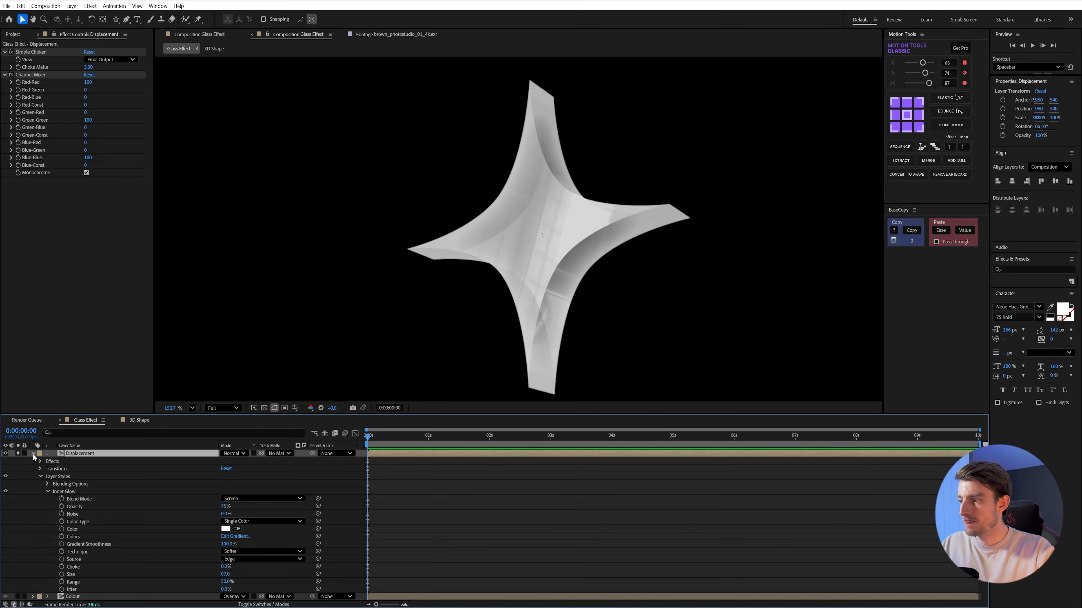
{"action": "left_click", "coordinate": [18, 453]}
{"action": "left_click", "coordinate": [32, 453]}
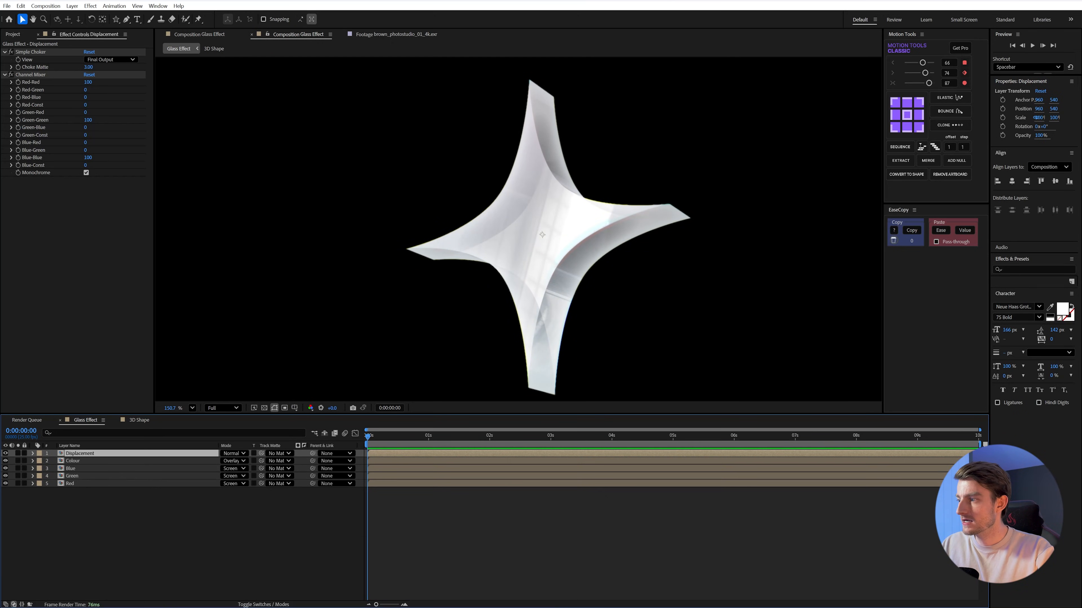
{"action": "left_click", "coordinate": [6, 454]}
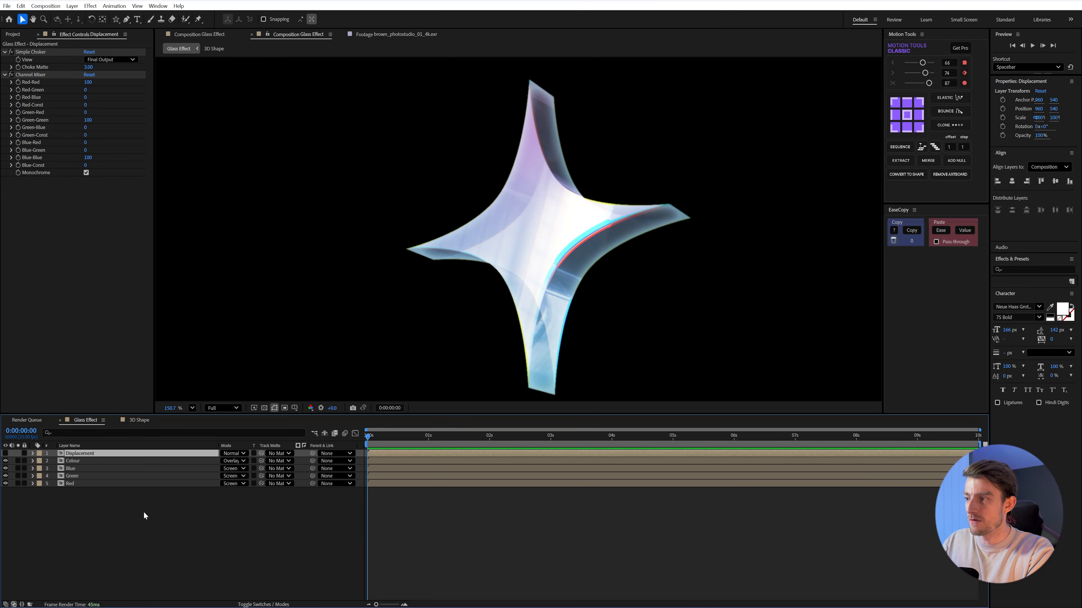
Create an adjustment layer above the Displacement layer and name it Noise.
{"action": "key", "text": "ctrl+alt+y"}
{"action": "key", "text": "Return"}
{"action": "type", "text": "Noise"}
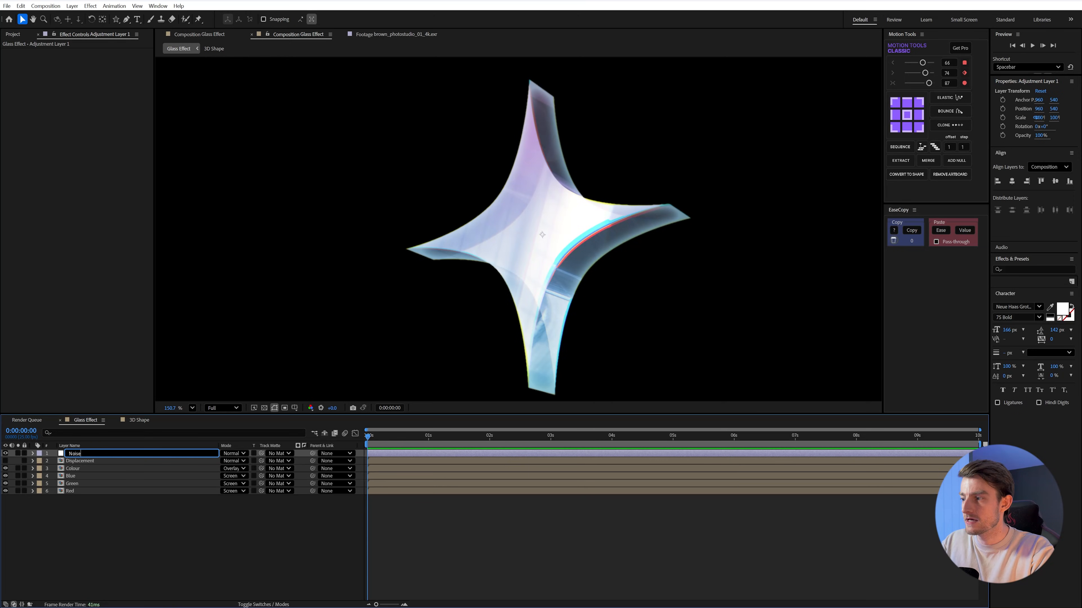
{"action": "key", "text": "Return"}
Apply the Noise effect to the Noise adjustment layer with an amount of 20%.
{"action": "key", "text": "ctrl+space"}
{"action": "type", "text": "noise"}
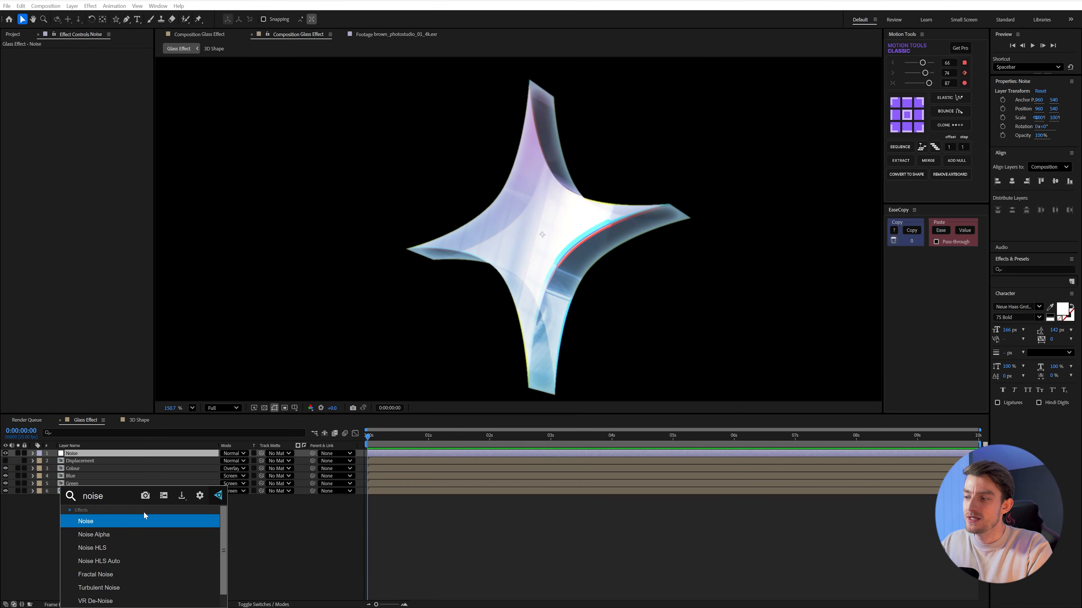
{"action": "key", "text": "Return"}
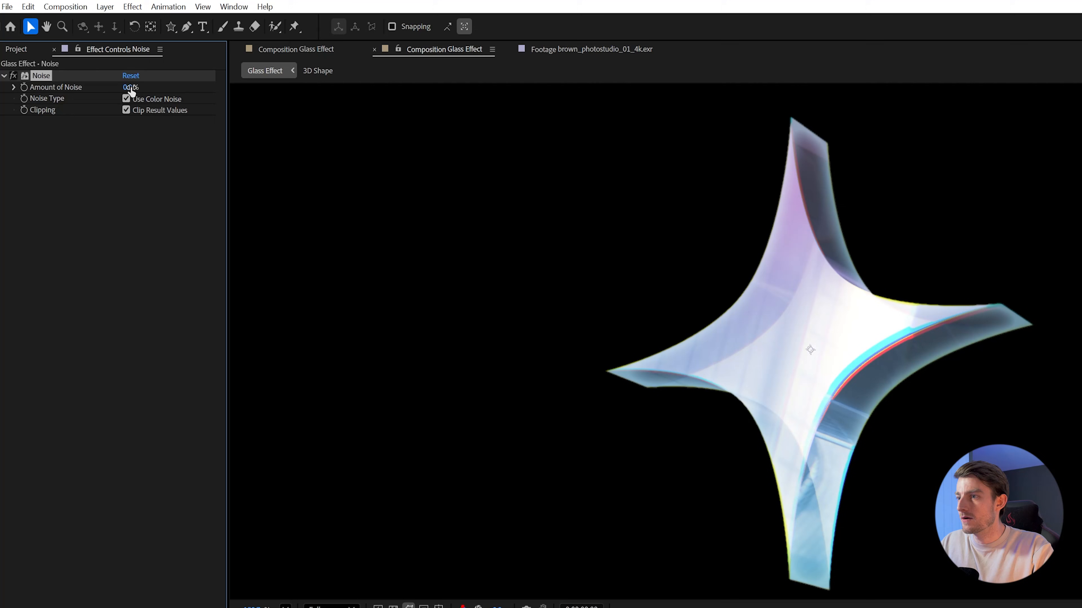
{"action": "left_click_drag", "start_coordinate": [88, 59], "coordinate": [95, 59]}
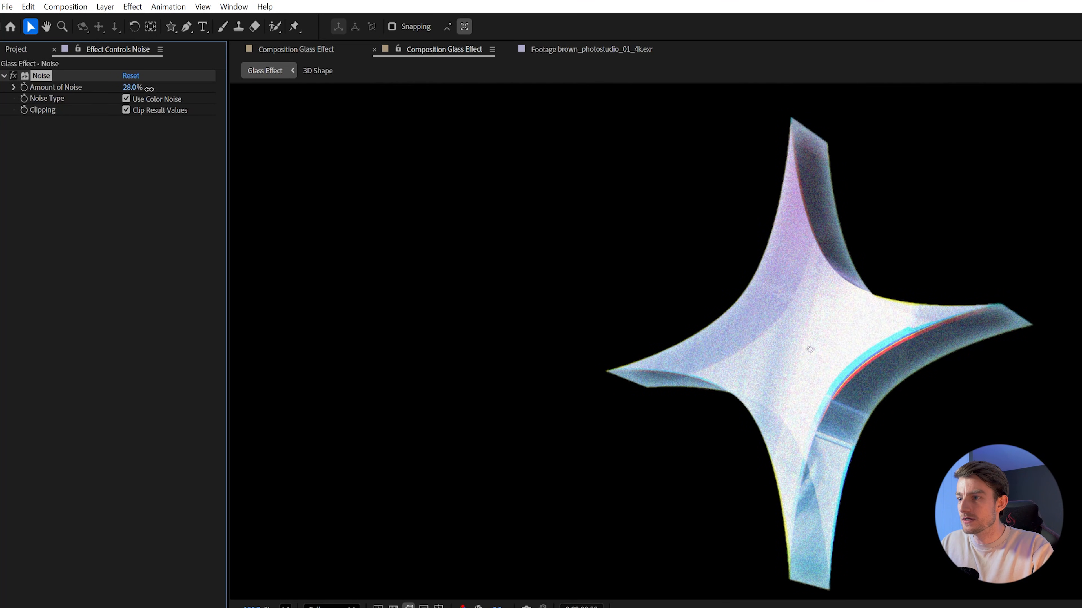
{"action": "scroll", "coordinate": [814, 396], "scroll_direction": "up", "scroll_amount": 3}
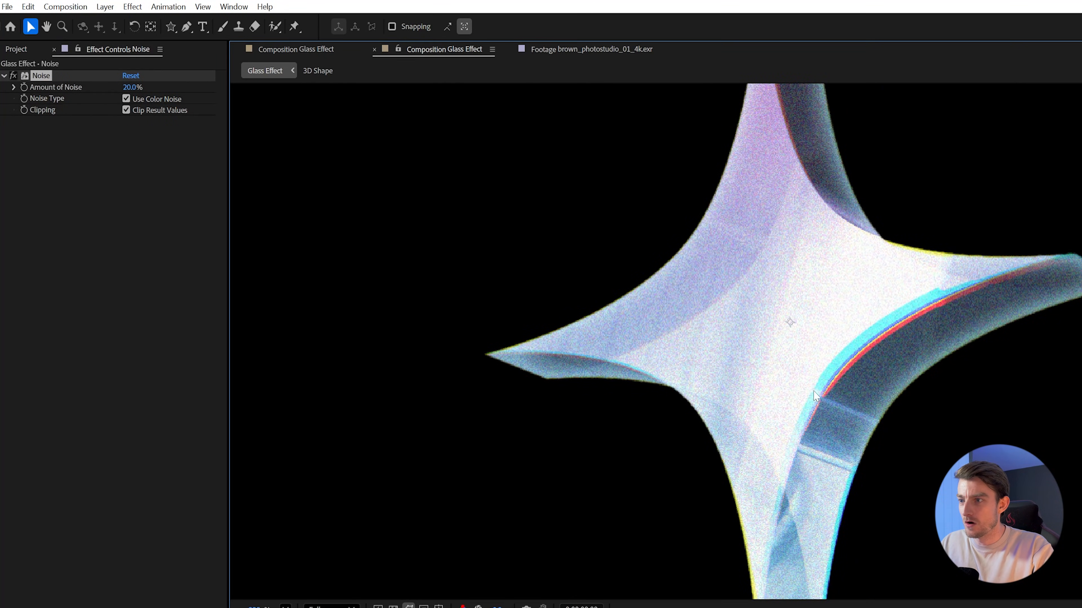
Try a noise amount of 50% and return it to 20%.
{"action": "left_click", "coordinate": [132, 87]}
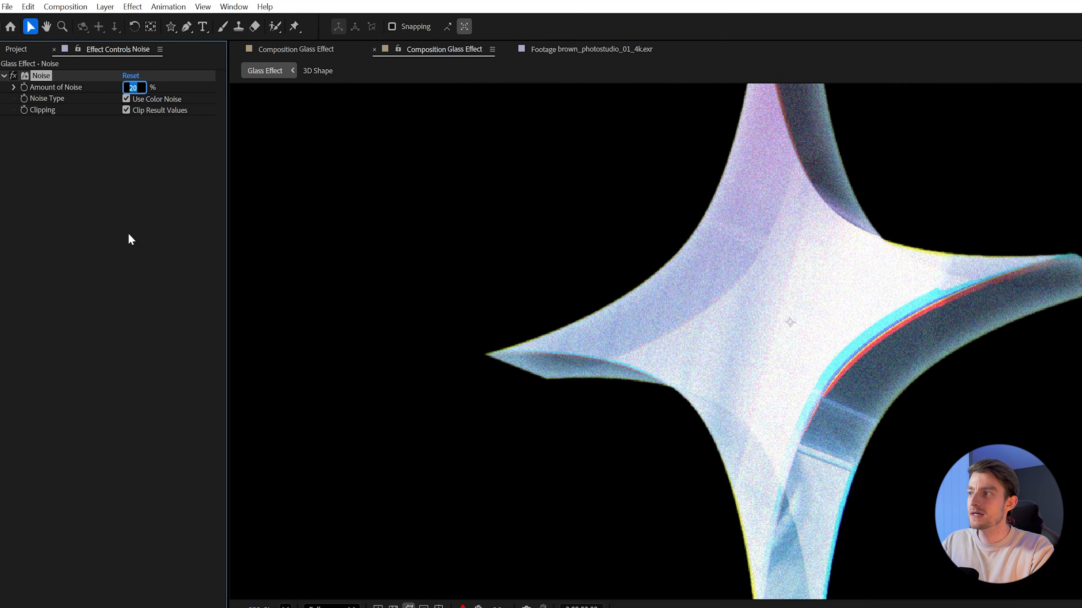
{"action": "type", "text": "50"}
{"action": "key", "text": "Return"}
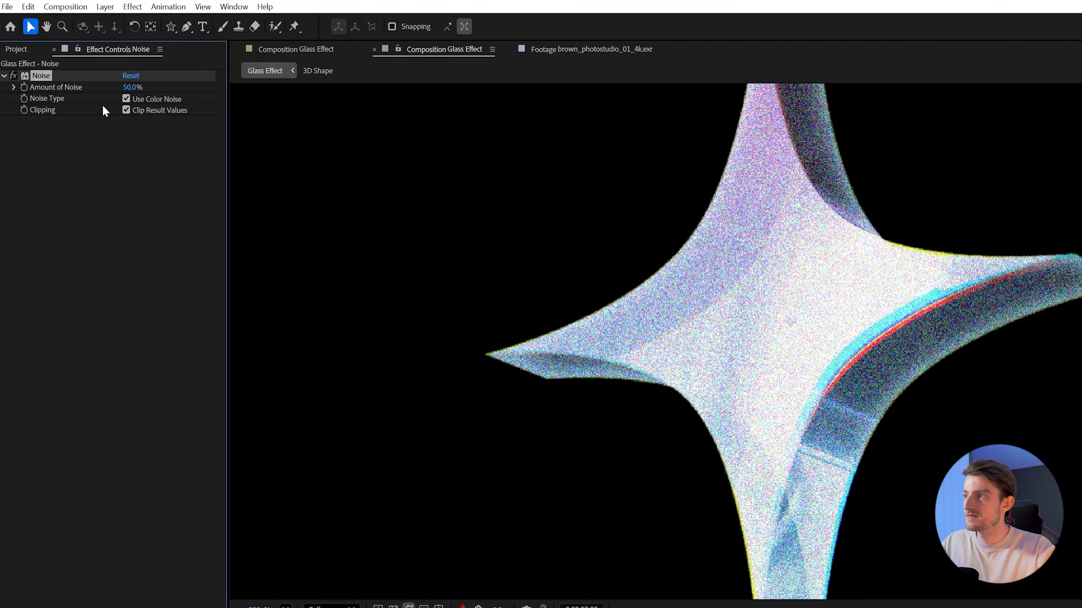
{"action": "left_click", "coordinate": [129, 87]}
{"action": "type", "text": "20"}
{"action": "key", "text": "Return"}
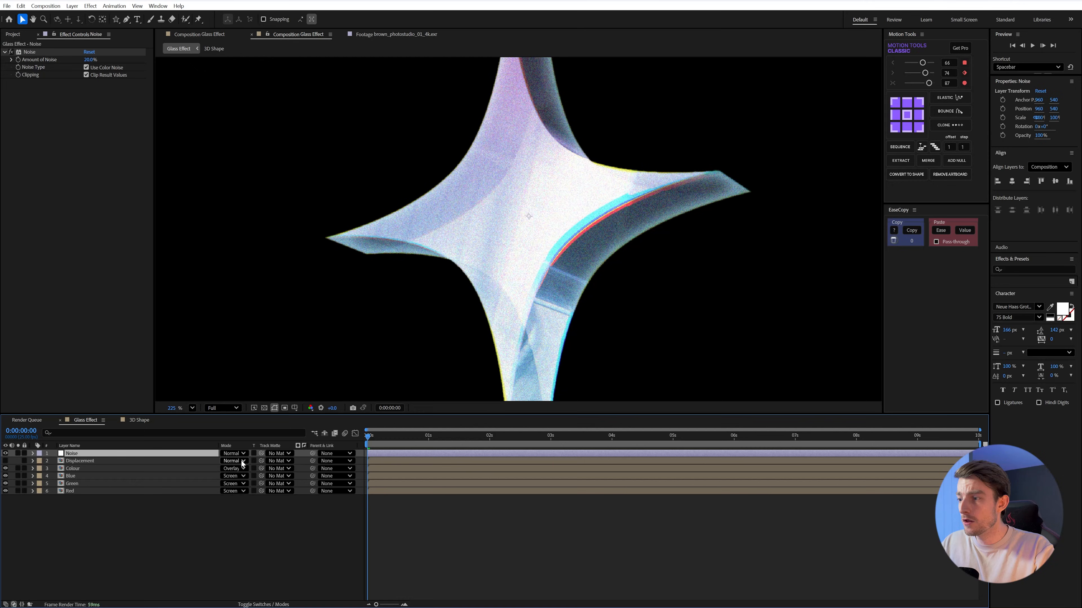
Use the Displacement layer as a luma track matte for the Noise layer.
{"action": "left_click_drag", "start_coordinate": [261, 453], "coordinate": [128, 462]}
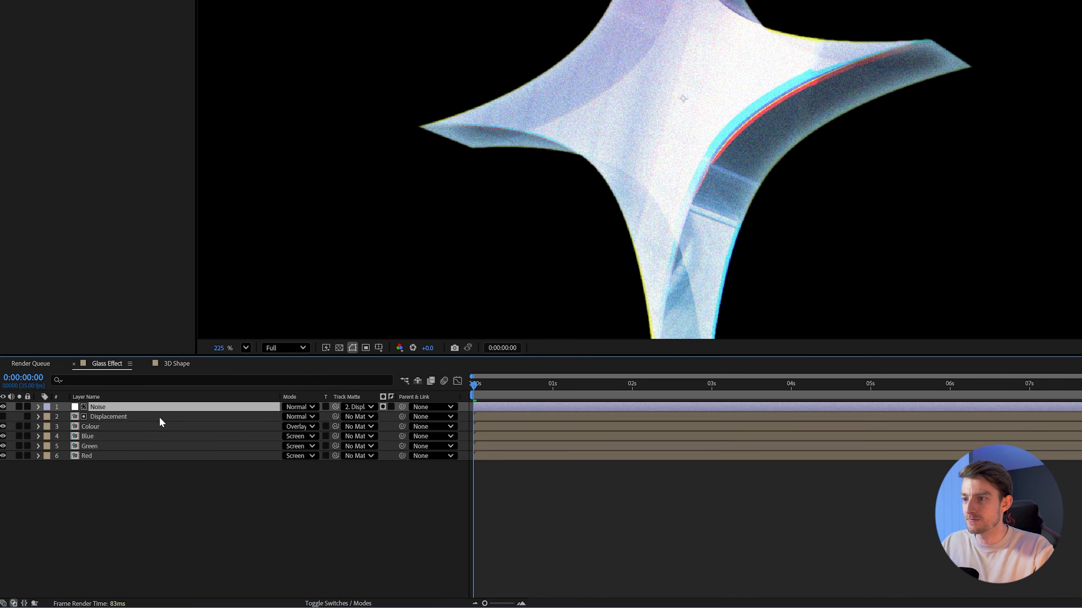
{"action": "left_click", "coordinate": [383, 407]}
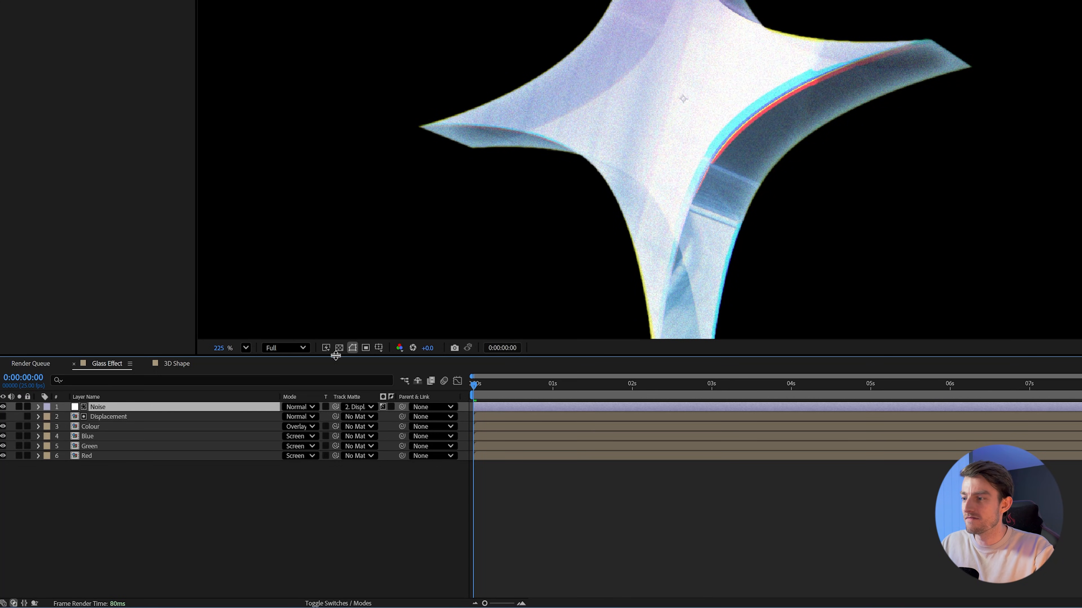
Show and solo the Displacement layer and reduce its Inner Glow size to 57.
{"action": "left_click", "coordinate": [90, 416]}
{"action": "left_click", "coordinate": [3, 416]}
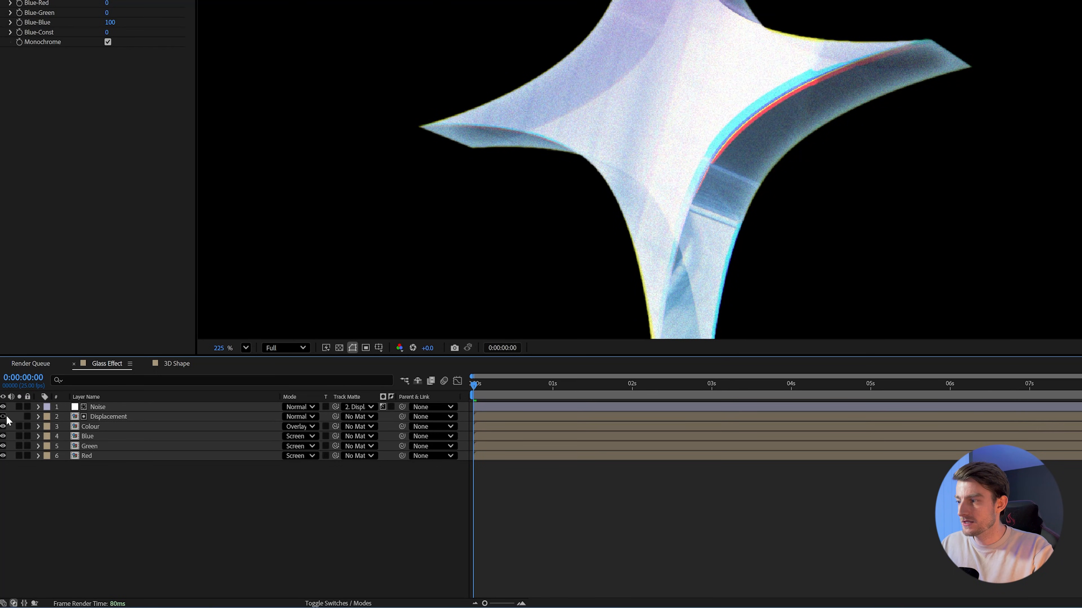
{"action": "left_click", "coordinate": [19, 417]}
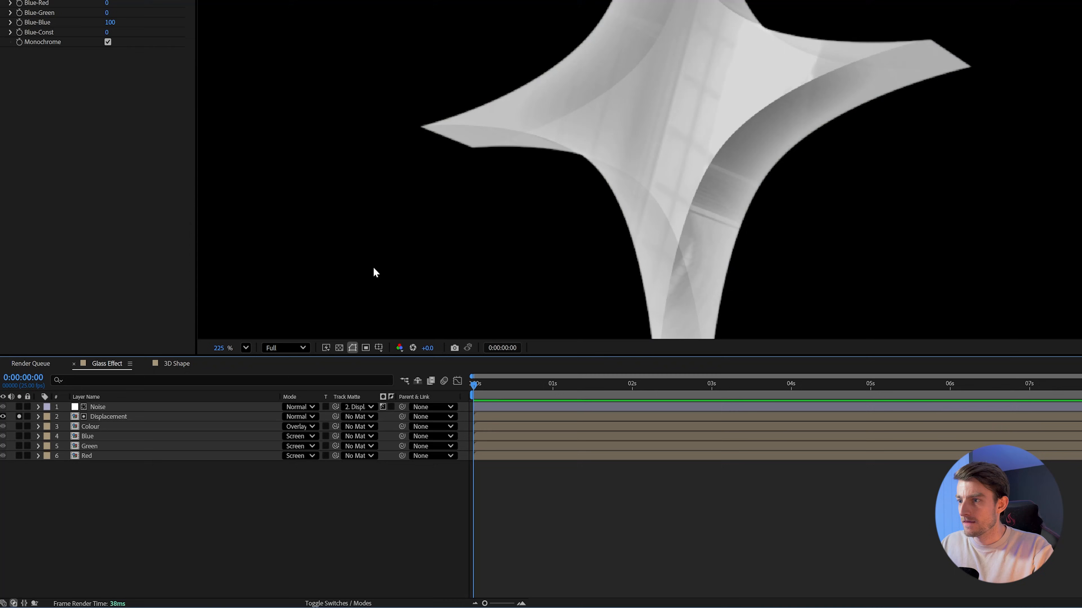
{"action": "left_click", "coordinate": [39, 417]}
{"action": "scroll", "coordinate": [203, 506], "scroll_direction": "down", "scroll_amount": 2}
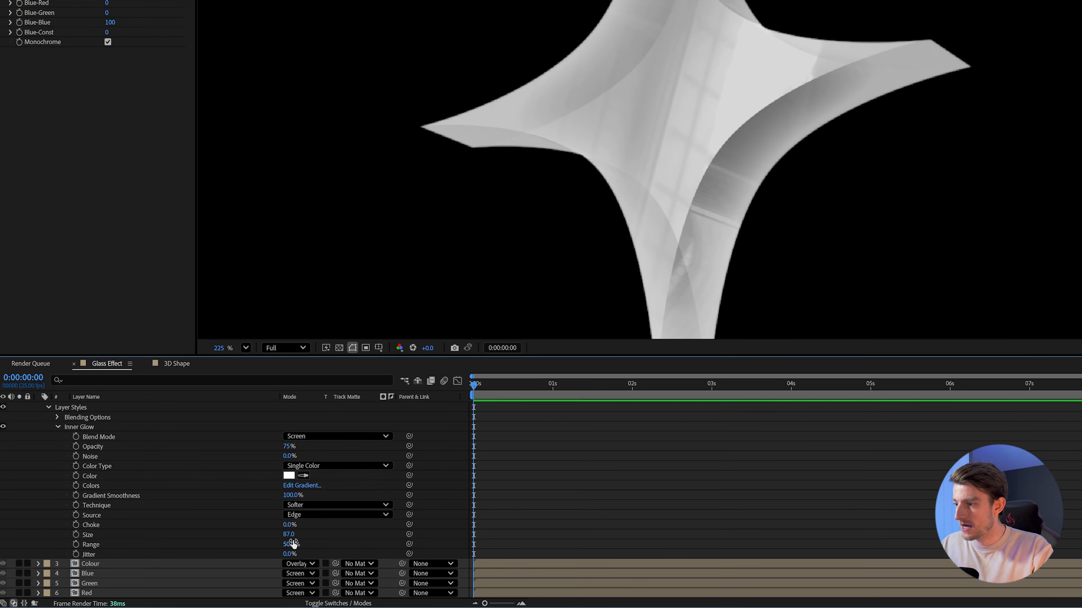
{"action": "left_click_drag", "start_coordinate": [292, 538], "coordinate": [265, 542]}
{"action": "scroll", "coordinate": [694, 165], "scroll_direction": "down", "scroll_amount": 5}
{"action": "left_click_drag", "start_coordinate": [698, 142], "coordinate": [683, 150]}
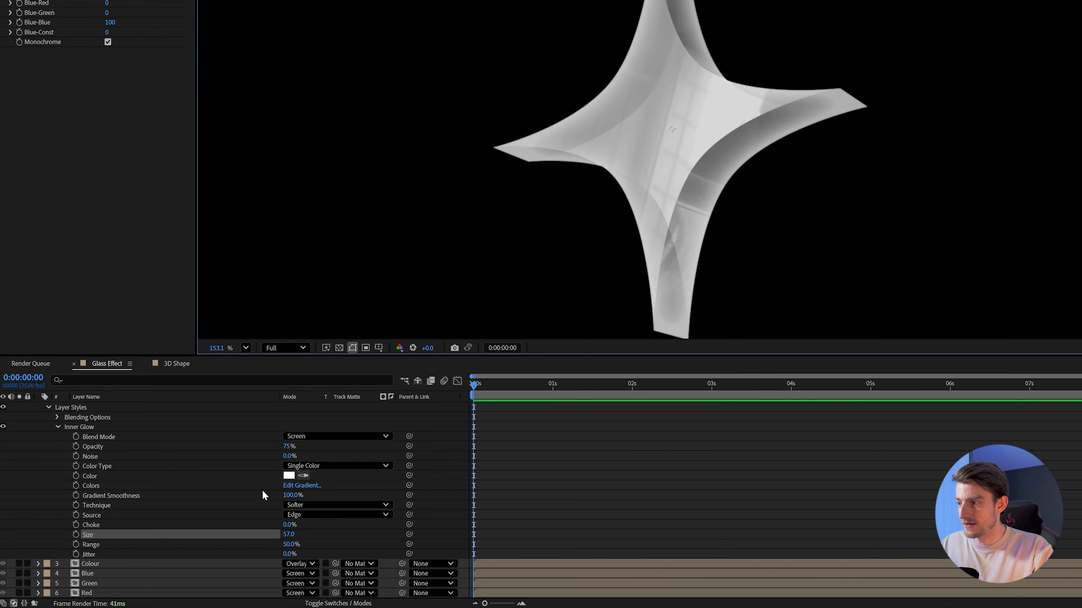
Unsolo, collapse and hide the Displacement layer again.
{"action": "scroll", "coordinate": [51, 416], "scroll_direction": "up", "scroll_amount": 2}
{"action": "left_click", "coordinate": [19, 417]}
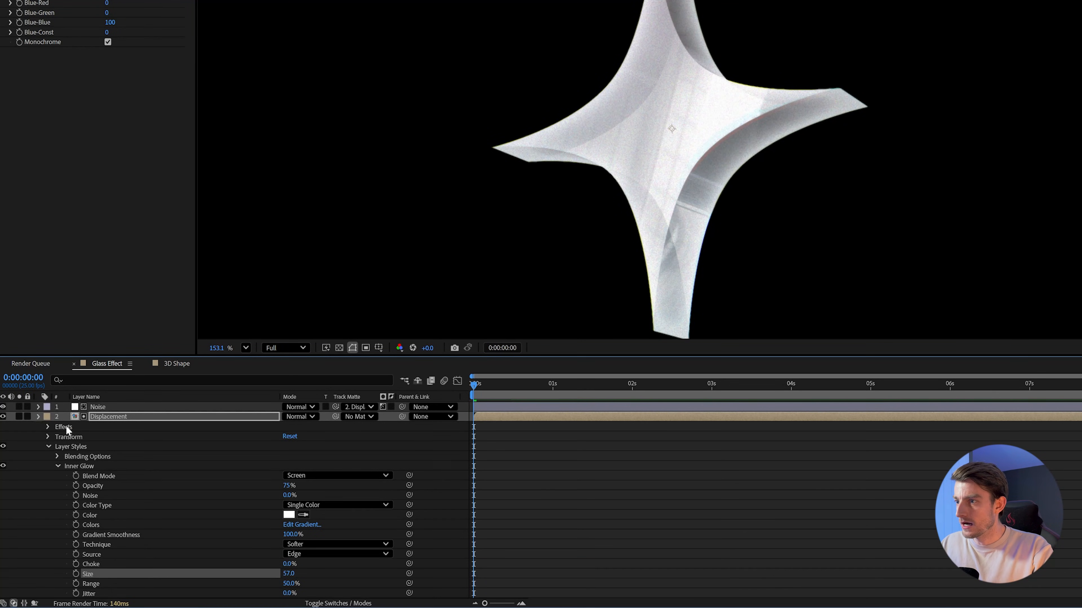
{"action": "left_click", "coordinate": [38, 417]}
{"action": "scroll", "coordinate": [604, 215], "scroll_direction": "up", "scroll_amount": 1}
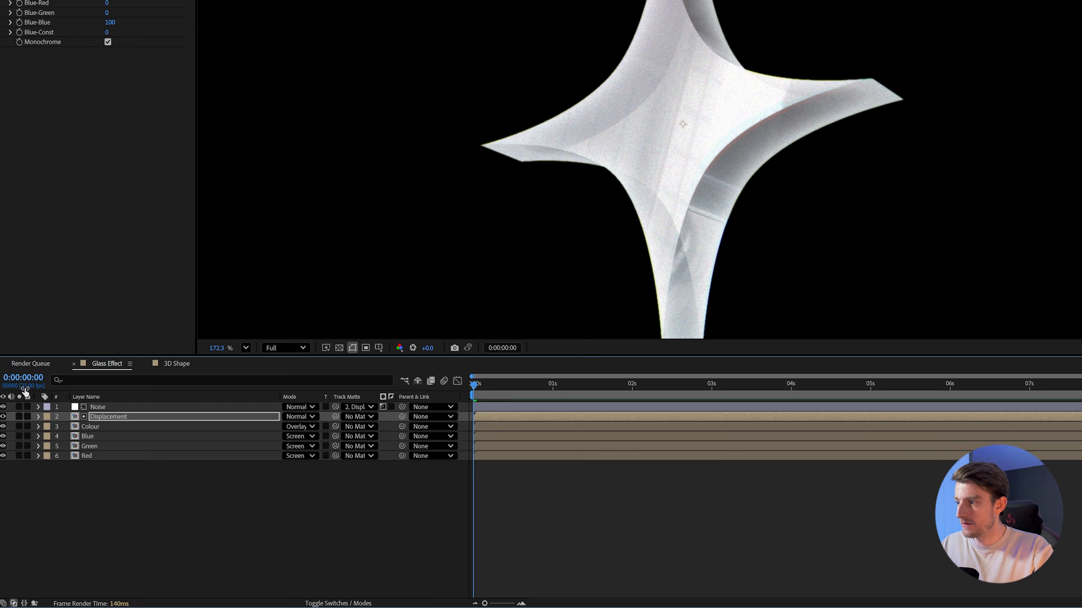
{"action": "left_click", "coordinate": [3, 416]}
{"action": "scroll", "coordinate": [720, 142], "scroll_direction": "up", "scroll_amount": 1}
{"action": "scroll", "coordinate": [718, 142], "scroll_direction": "up", "scroll_amount": 2}
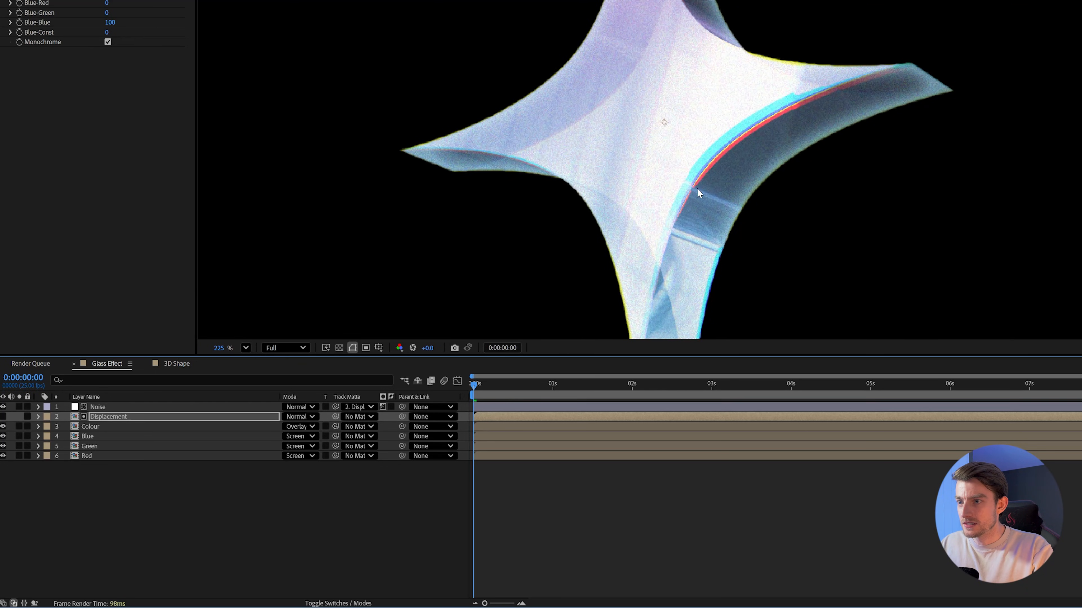
Compare alpha and luma modes for the Noise layer's track matte, and invert the luma matte.
{"action": "left_click", "coordinate": [381, 407]}
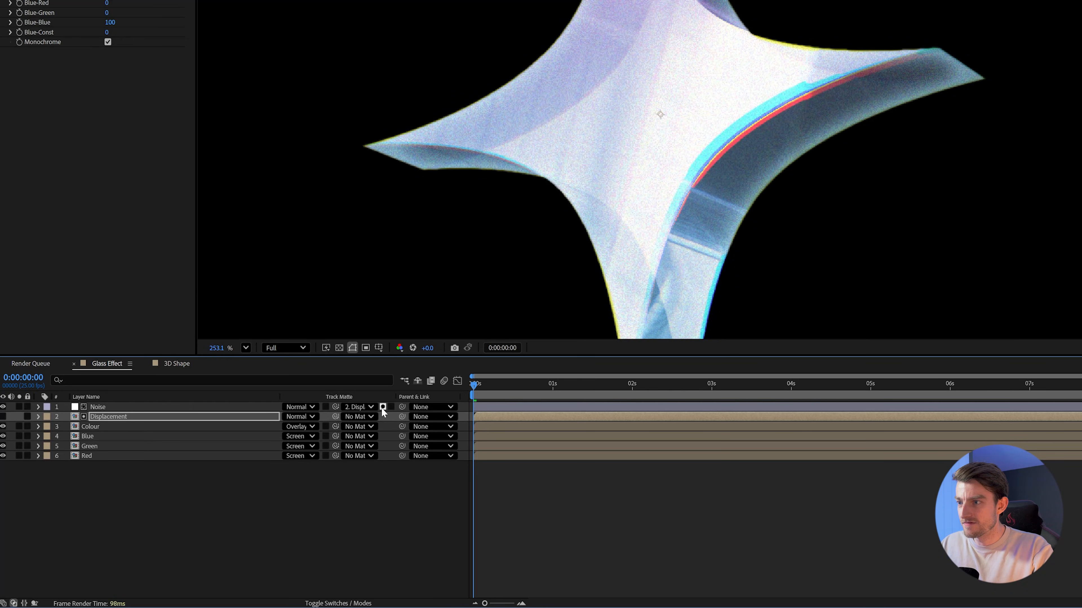
{"action": "left_click", "coordinate": [381, 407]}
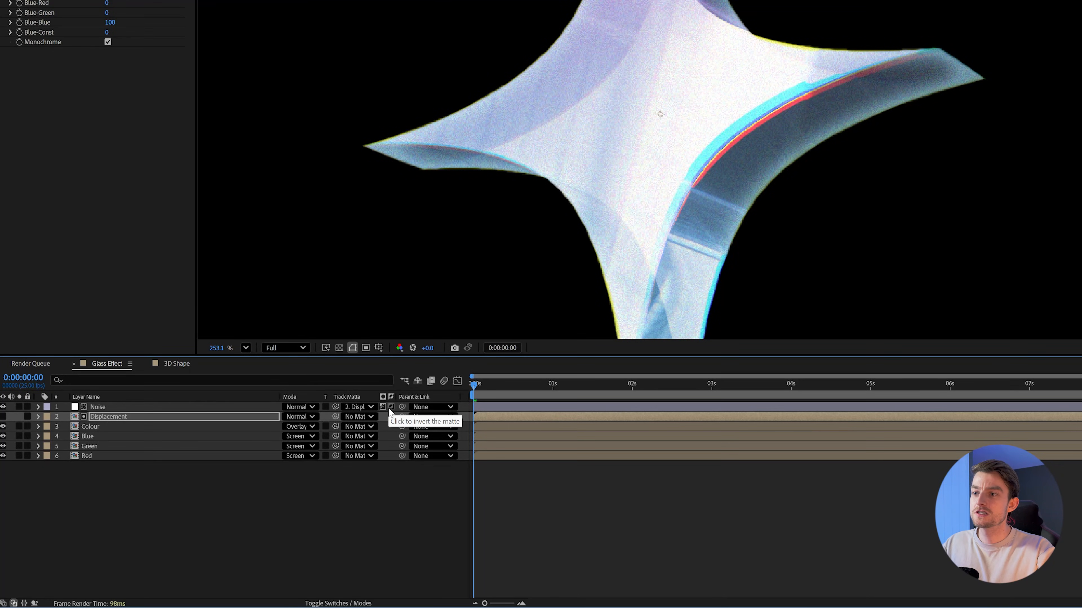
{"action": "left_click", "coordinate": [390, 407]}
Examine how the noise is distributed over the star's bright and dark areas, and deselect the layers.
{"action": "scroll", "coordinate": [720, 118], "scroll_direction": "down", "scroll_amount": 1}
{"action": "scroll", "coordinate": [724, 83], "scroll_direction": "up", "scroll_amount": 3}
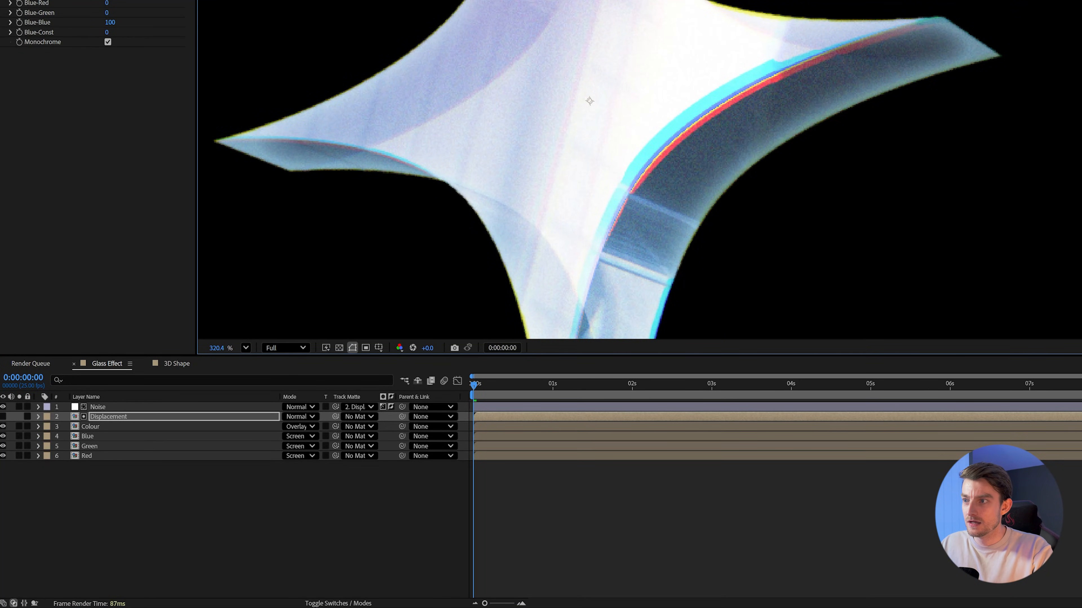
{"action": "left_click_drag", "start_coordinate": [273, 142], "coordinate": [294, 72]}
{"action": "scroll", "coordinate": [473, 154], "scroll_direction": "down", "scroll_amount": 1}
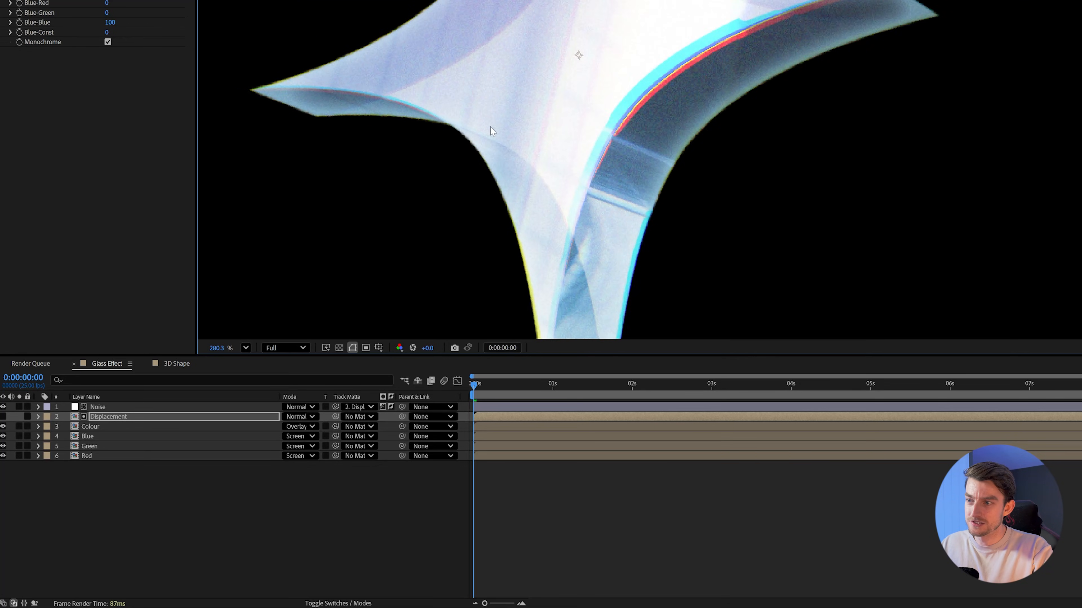
{"action": "left_click_drag", "start_coordinate": [594, 230], "coordinate": [609, 206]}
{"action": "scroll", "coordinate": [598, 162], "scroll_direction": "down", "scroll_amount": 3}
{"action": "left_click_drag", "start_coordinate": [617, 139], "coordinate": [615, 186]}
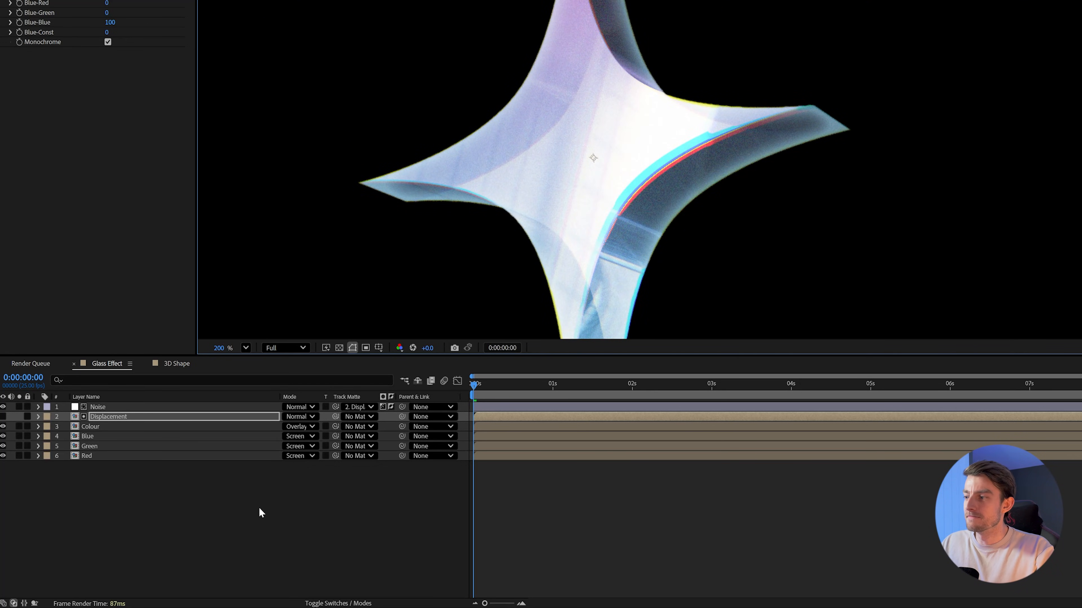
{"action": "left_click", "coordinate": [222, 553]}
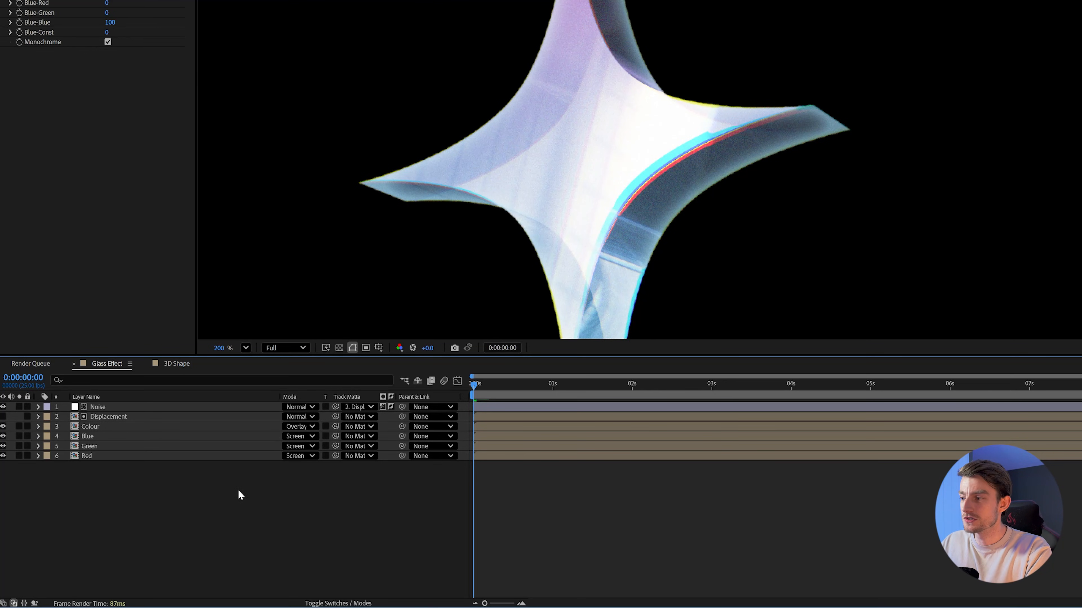
Create a new adjustment layer above the Noise layer and name it Glass.
{"action": "key", "text": "ctrl+alt+y"}
{"action": "key", "text": "Return"}
{"action": "type", "text": "Gla"}
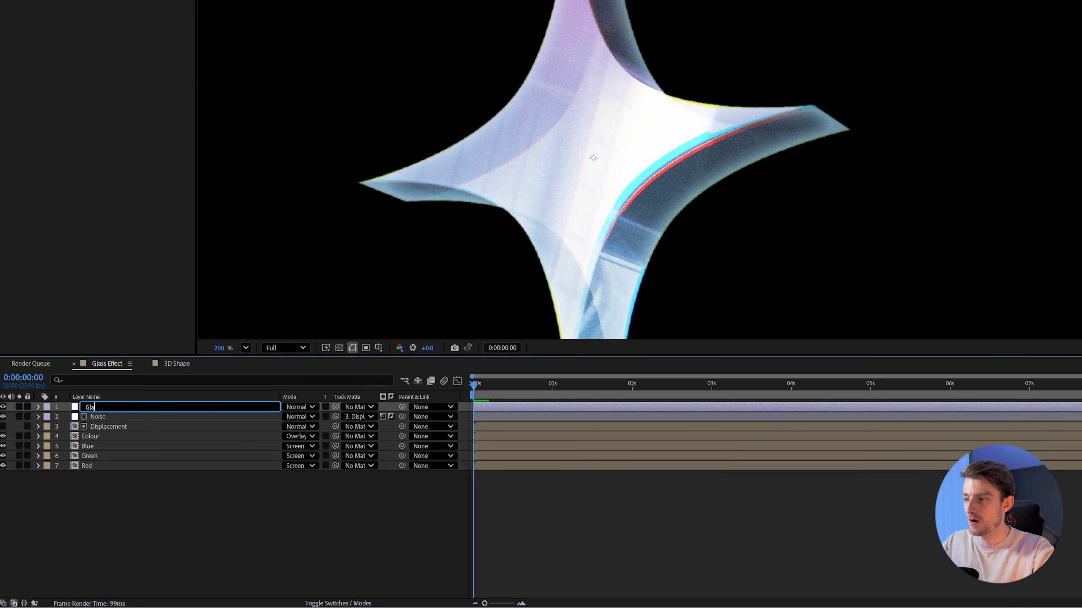
{"action": "type", "text": "ss"}
{"action": "key", "text": "Return"}
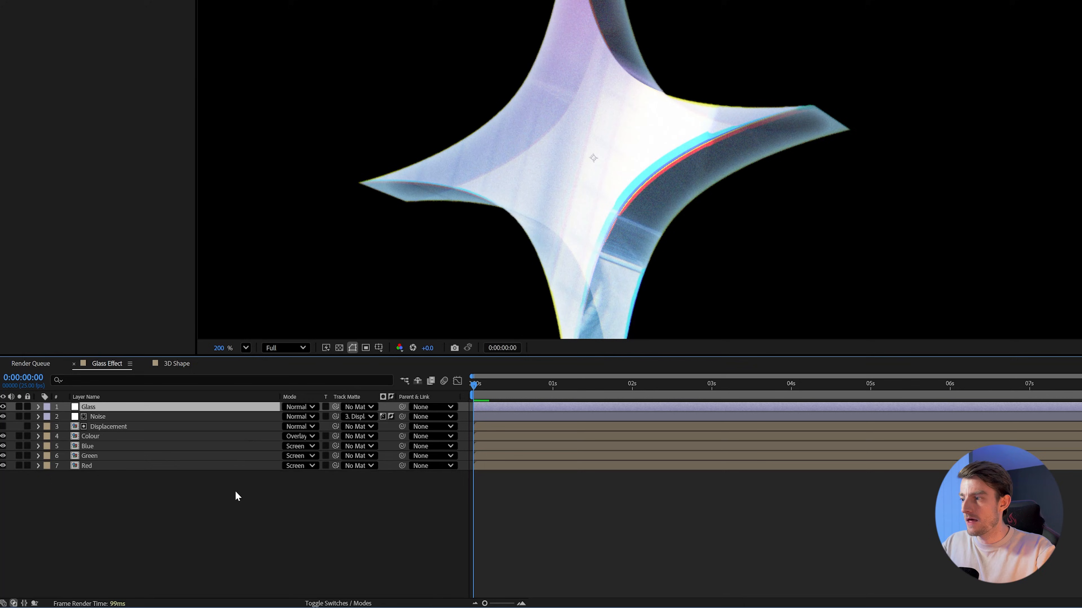
Apply the CC Glass effect to the Glass adjustment layer.
{"action": "key", "text": "ctrl+space"}
{"action": "type", "text": "cc fgl"}
{"action": "key", "text": "BackSpace"}
{"action": "key", "text": "BackSpace"}
{"action": "key", "text": "BackSpace"}
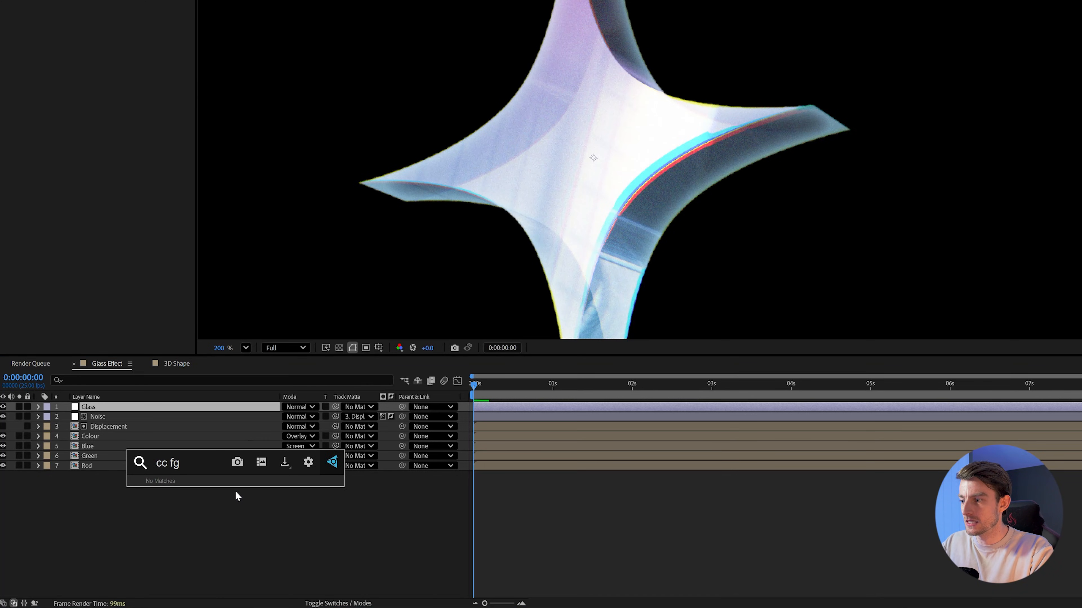
{"action": "type", "text": "gl"}
{"action": "key", "text": "Return"}
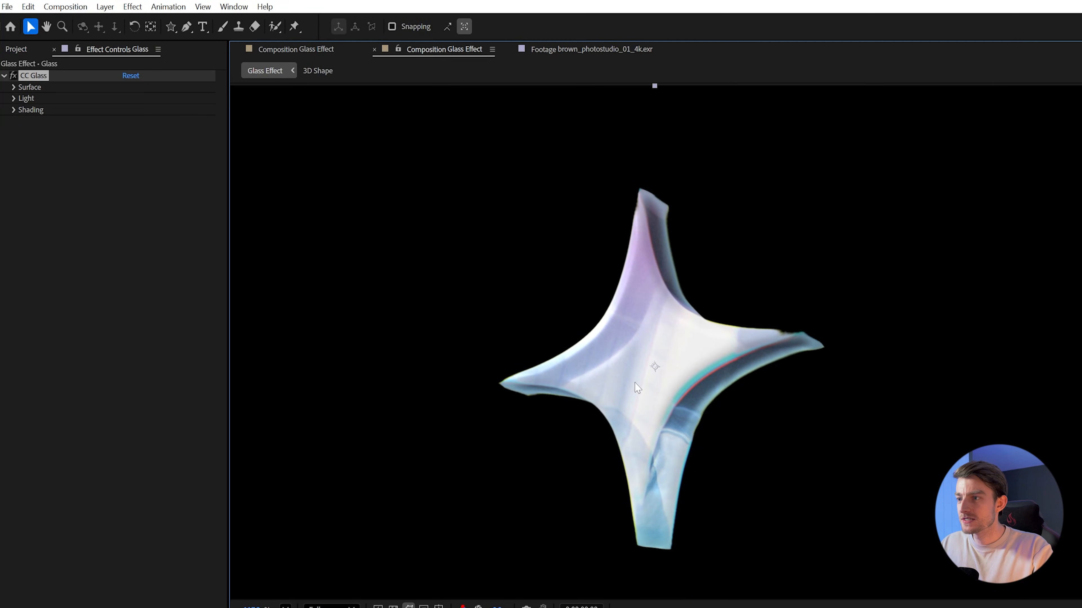
Use the Displacement layer as CC Glass's bump map, with its effects and masks included as the source.
{"action": "left_click_drag", "start_coordinate": [634, 382], "coordinate": [635, 397]}
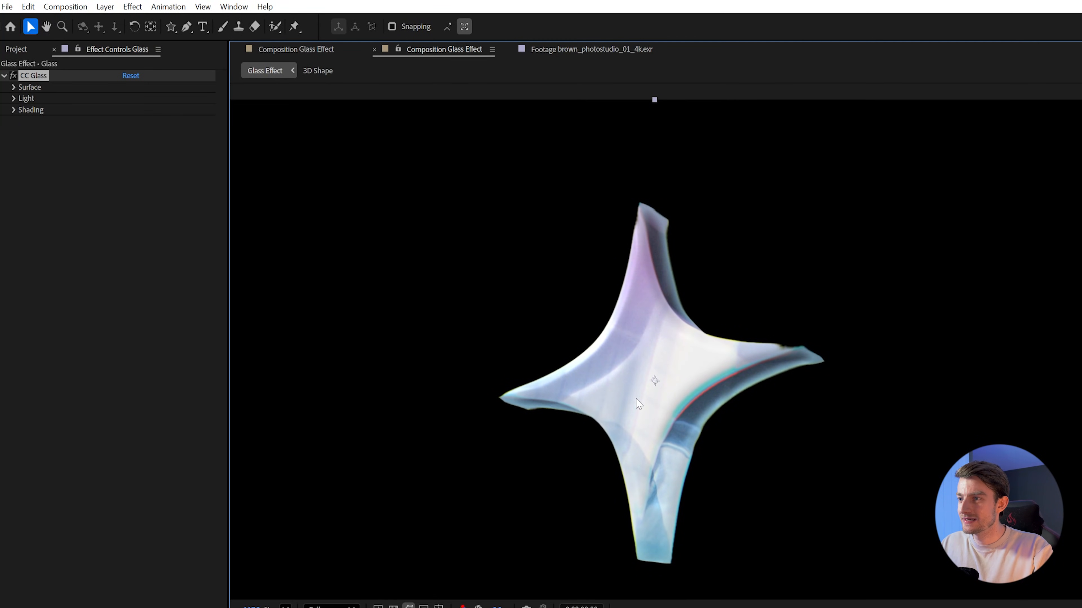
{"action": "left_click", "coordinate": [14, 88]}
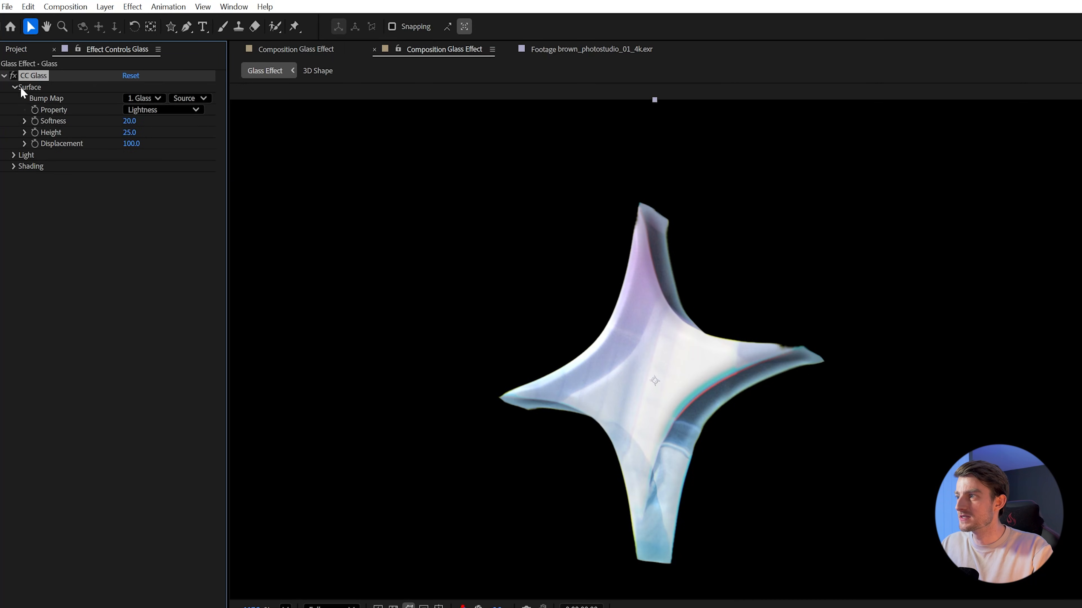
{"action": "left_click", "coordinate": [154, 99]}
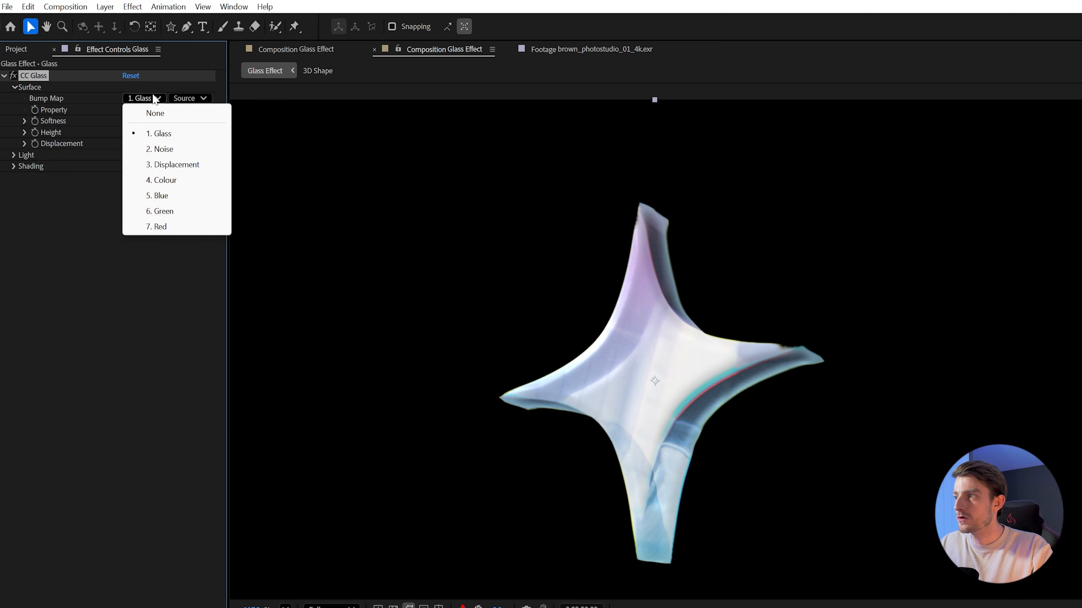
{"action": "left_click", "coordinate": [171, 165]}
{"action": "left_click", "coordinate": [190, 98]}
{"action": "left_click", "coordinate": [197, 144]}
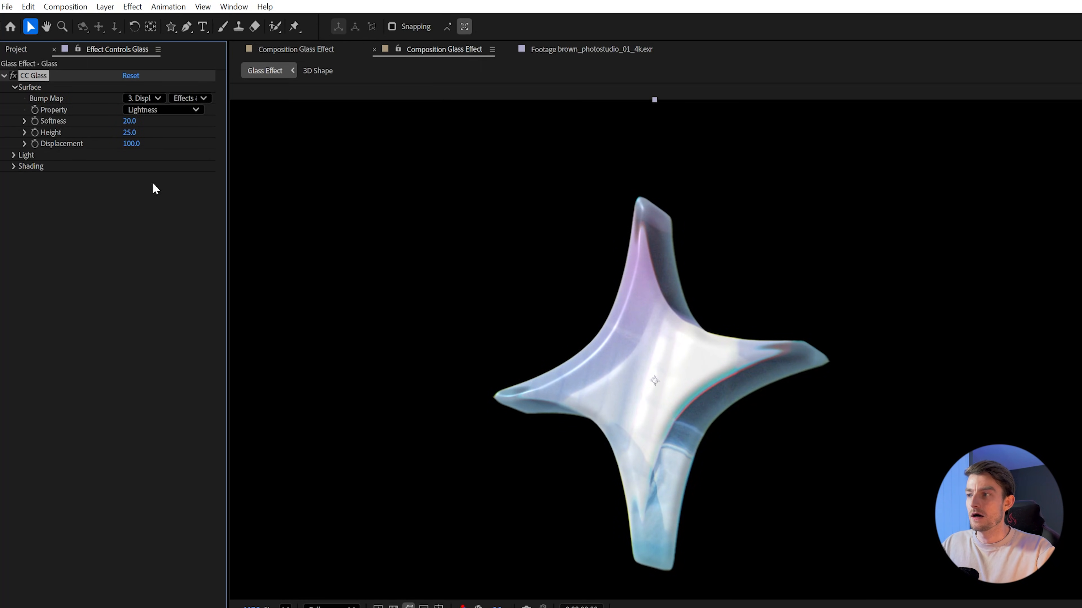
Set the CC Glass surface height to 10 and its displacement to 20.
{"action": "left_click", "coordinate": [130, 132]}
{"action": "type", "text": "10"}
{"action": "key", "text": "Return"}
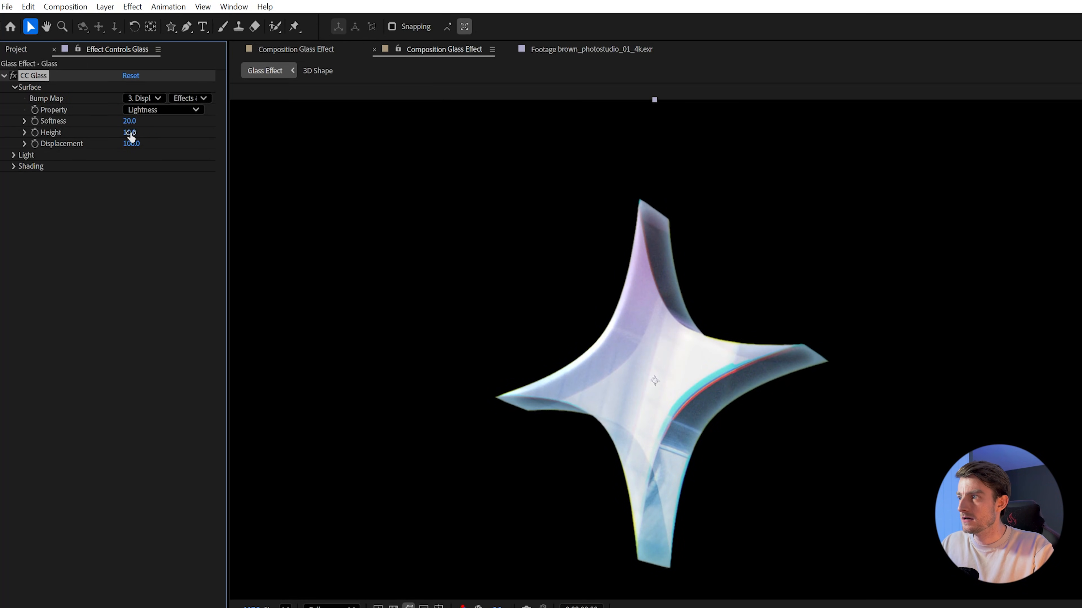
{"action": "left_click", "coordinate": [130, 143]}
{"action": "type", "text": "20"}
{"action": "key", "text": "Return"}
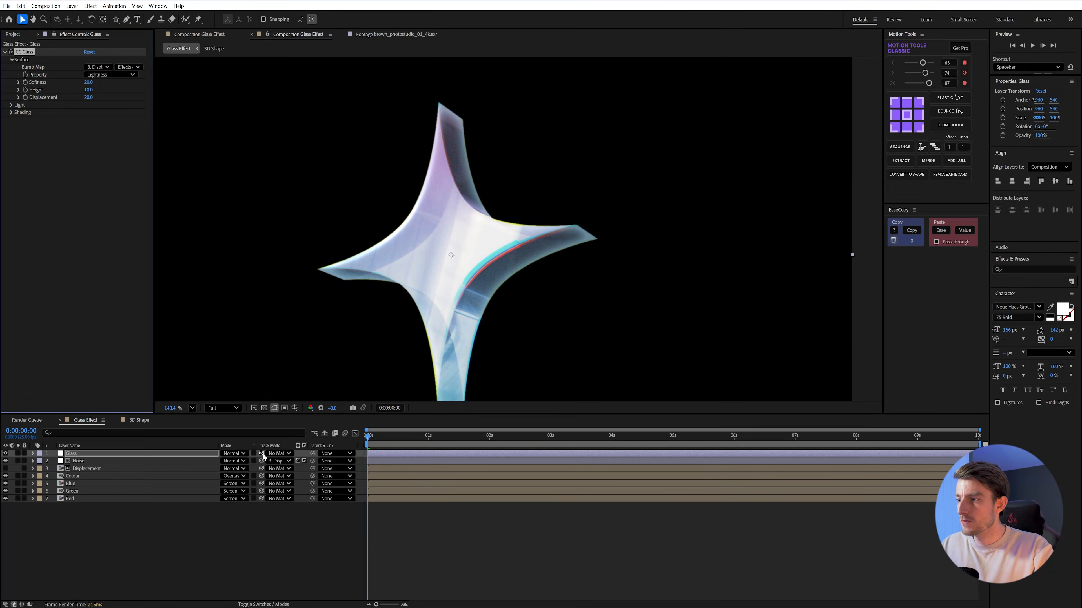
Use the Displacement layer as the Glass layer's track matte.
{"action": "left_click_drag", "start_coordinate": [261, 453], "coordinate": [112, 471]}
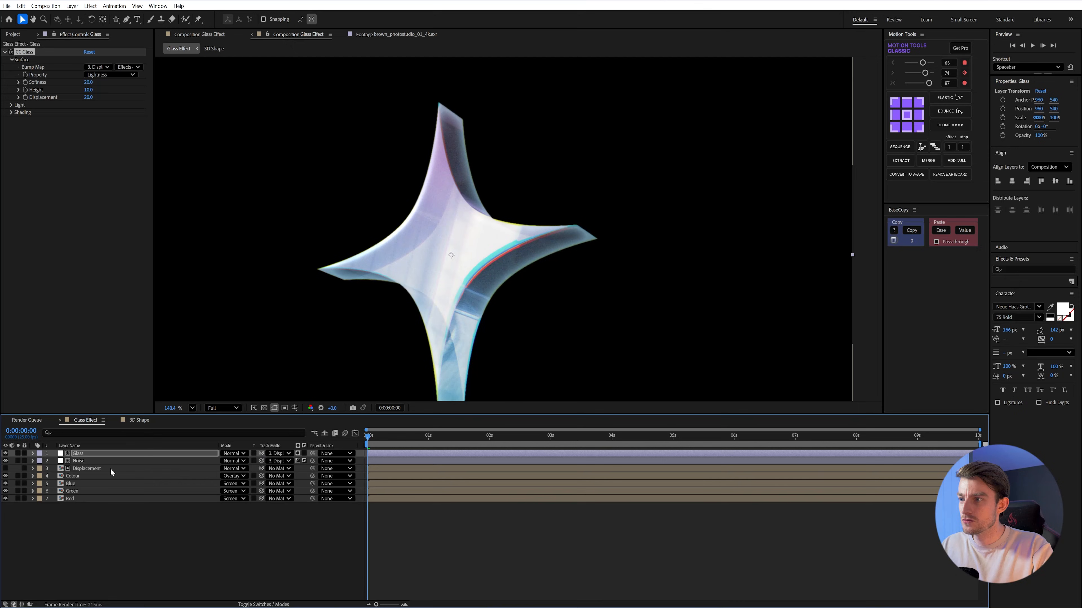
{"action": "scroll", "coordinate": [380, 198], "scroll_direction": "up", "scroll_amount": 2}
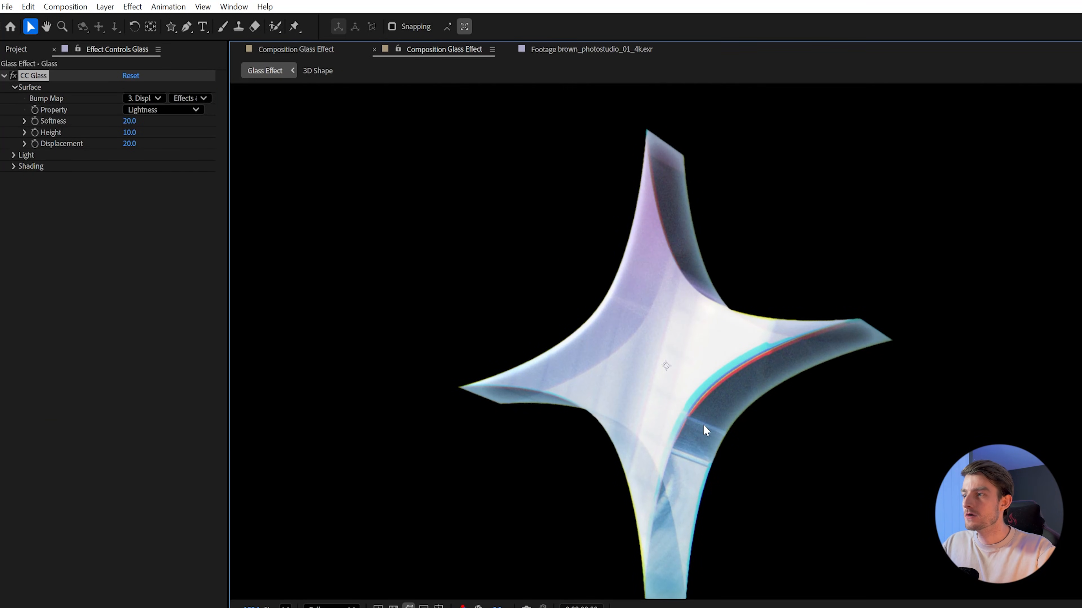
Apply CC Light Sweep to the Glass layer and move its center near the star's upper tip, at about 911, 236.
{"action": "key", "text": "ctrl+space"}
{"action": "type", "text": "cc light"}
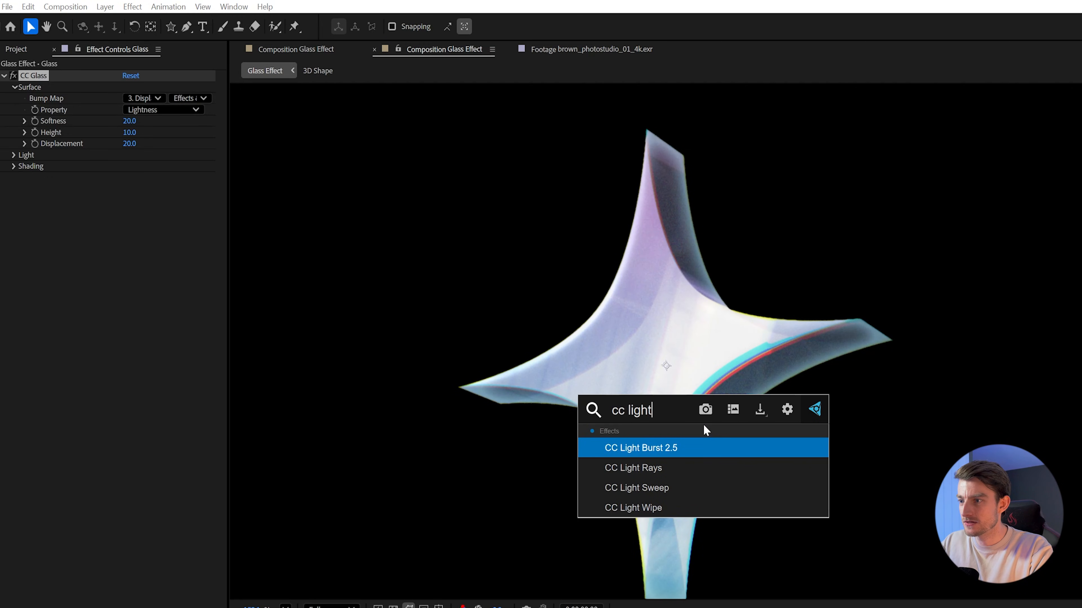
{"action": "key", "text": "Down"}
{"action": "key", "text": "Down"}
{"action": "key", "text": "Return"}
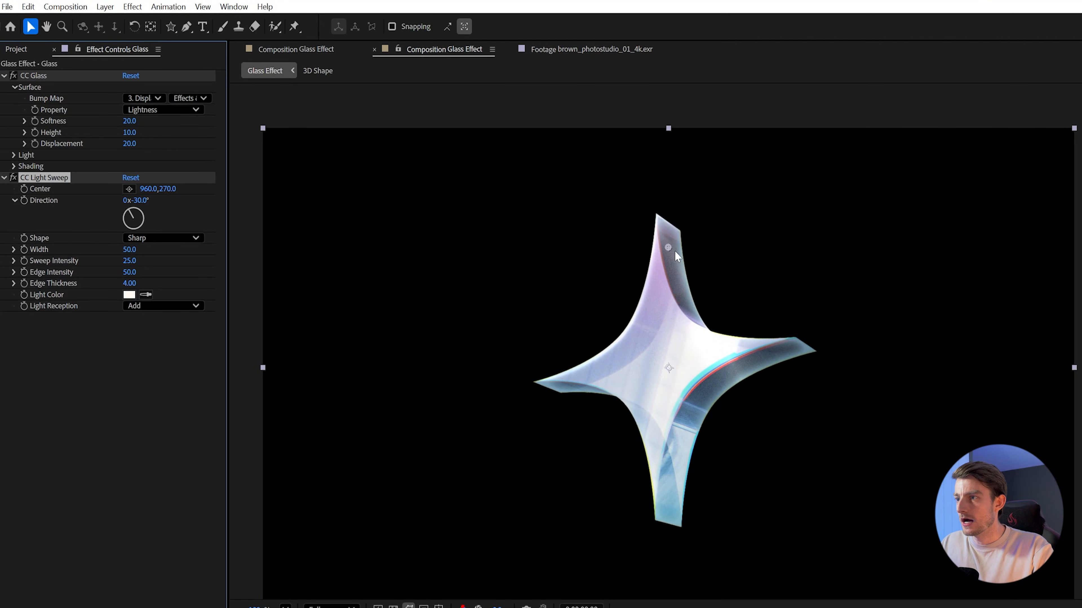
{"action": "left_click_drag", "start_coordinate": [675, 251], "coordinate": [659, 210]}
Duplicate the light sweep, move the copy's center to the star's left arm at about 734, 553, and set its direction to -55°.
{"action": "scroll", "coordinate": [601, 319], "scroll_direction": "up", "scroll_amount": 2}
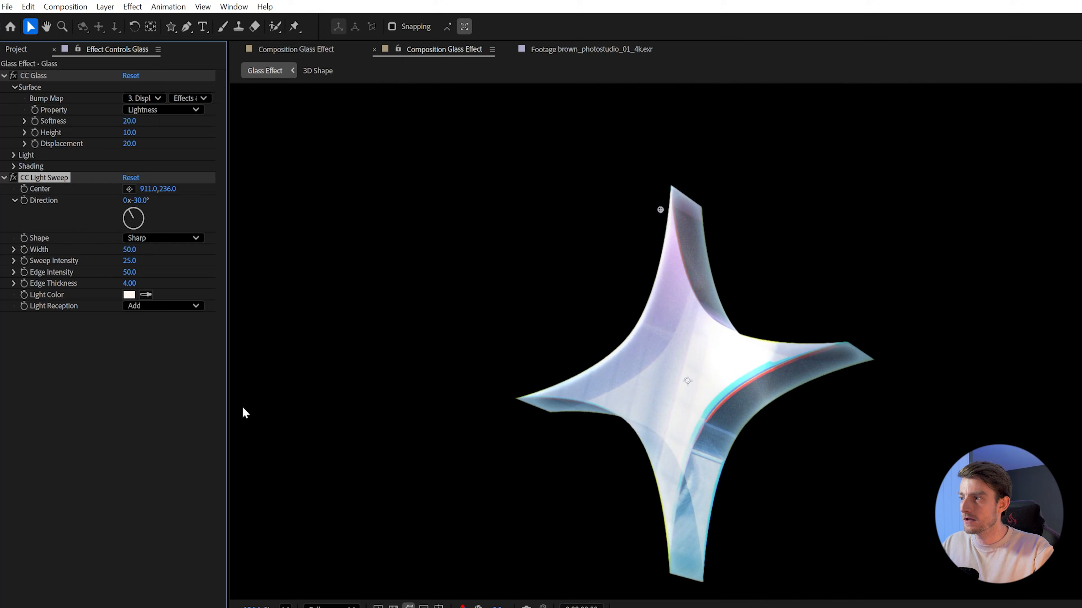
{"action": "key", "text": "ctrl+d"}
{"action": "left_click_drag", "start_coordinate": [660, 210], "coordinate": [564, 387]}
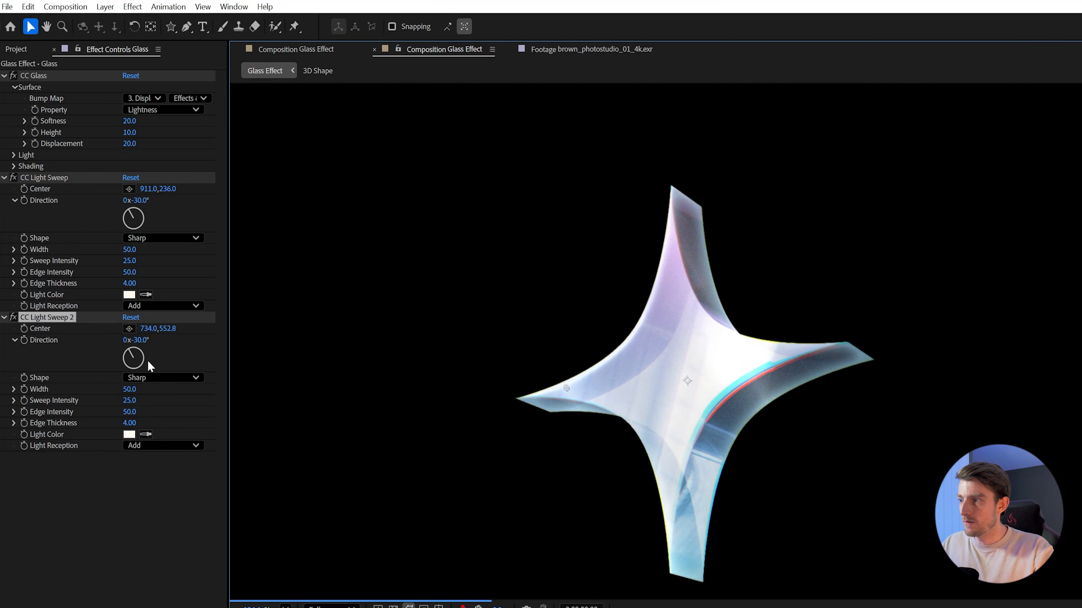
{"action": "mouse_move", "coordinate": [149, 358]}
{"action": "left_mouse_down"}
{"action": "mouse_move", "coordinate": [113, 374]}
{"action": "mouse_move", "coordinate": [134, 360]}
{"action": "left_mouse_up"}
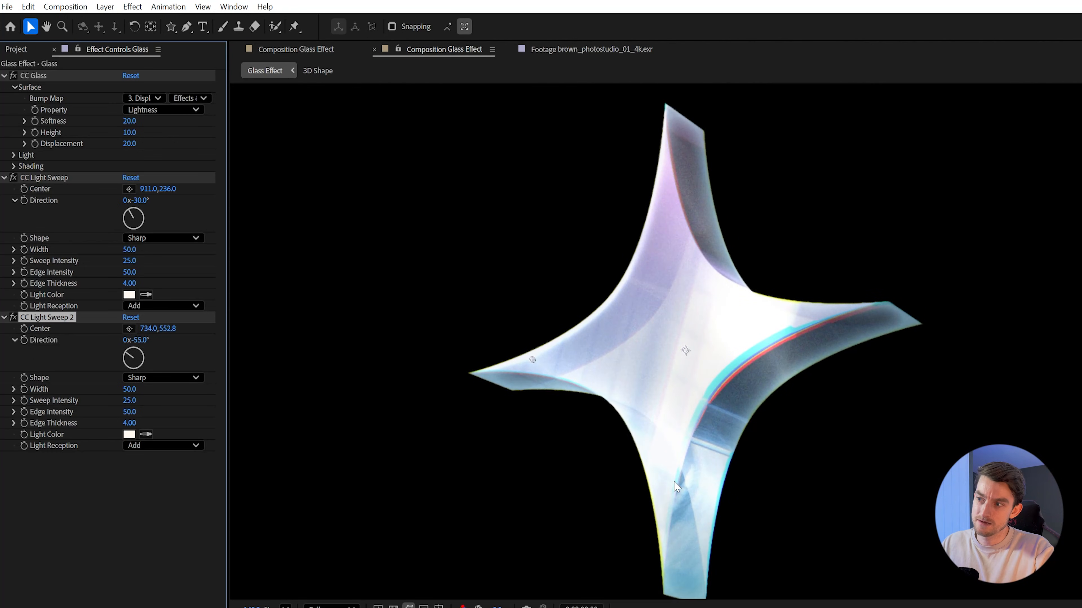
Change the second light sweep's light color to cyan with hue 189°, saturation 74% and brightness 90%.
{"action": "left_click", "coordinate": [129, 435]}
{"action": "left_click", "coordinate": [841, 404]}
{"action": "left_click", "coordinate": [780, 383]}
{"action": "mouse_move", "coordinate": [780, 383]}
{"action": "left_mouse_down"}
{"action": "mouse_move", "coordinate": [763, 370]}
{"action": "mouse_move", "coordinate": [971, 345]}
{"action": "mouse_move", "coordinate": [948, 392]}
{"action": "mouse_move", "coordinate": [960, 379]}
{"action": "left_mouse_up"}
{"action": "left_click", "coordinate": [1018, 442]}
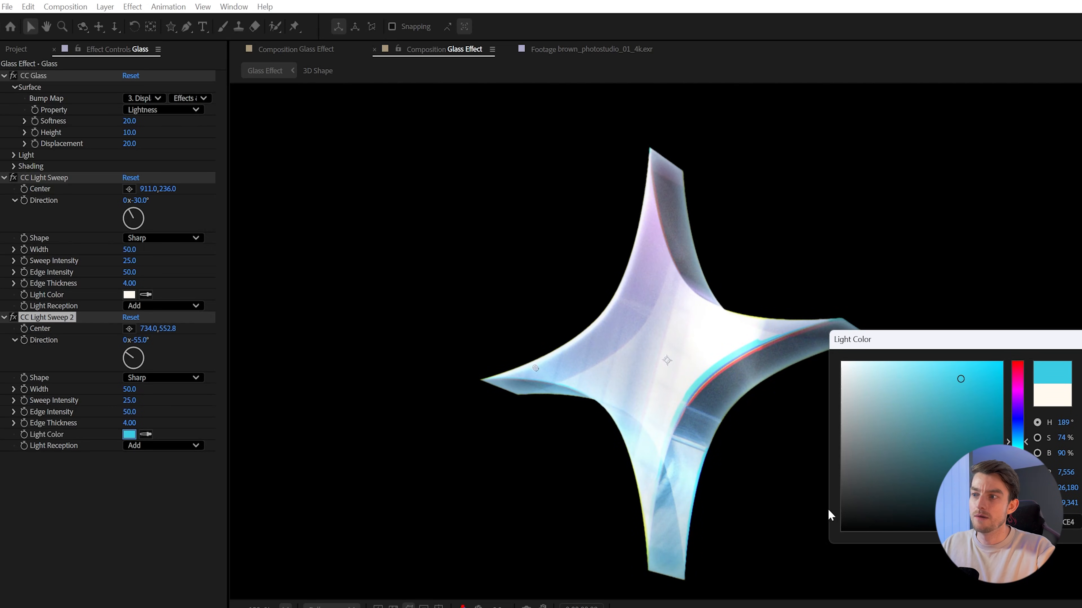
{"action": "key", "text": "Return"}
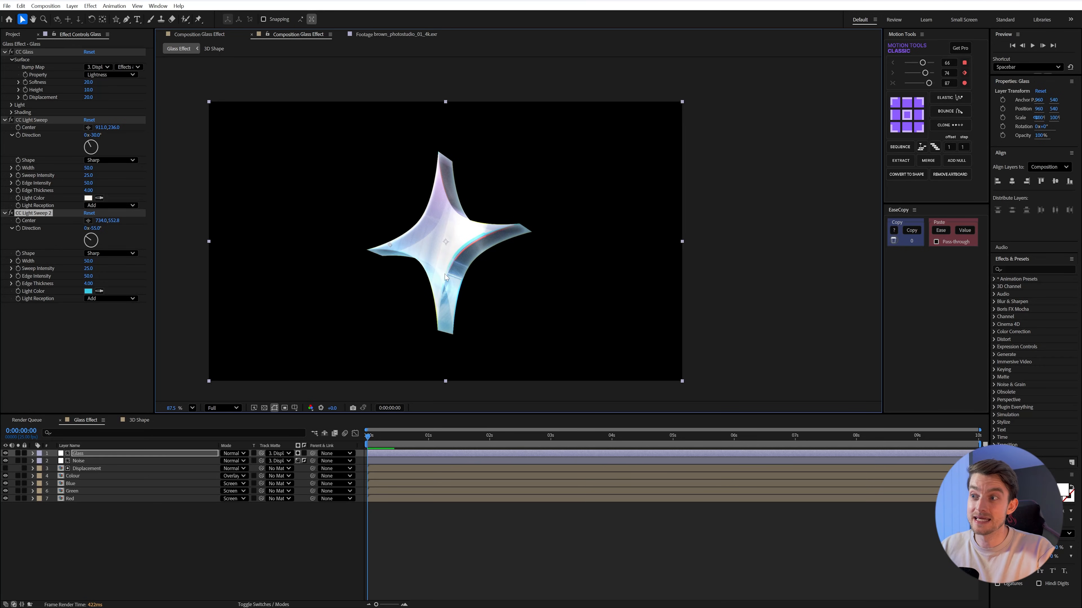
Add the Midnight gradient composition from the Gradients folder as the bottom layer of Glass Effect.
{"action": "left_click", "coordinate": [94, 344]}
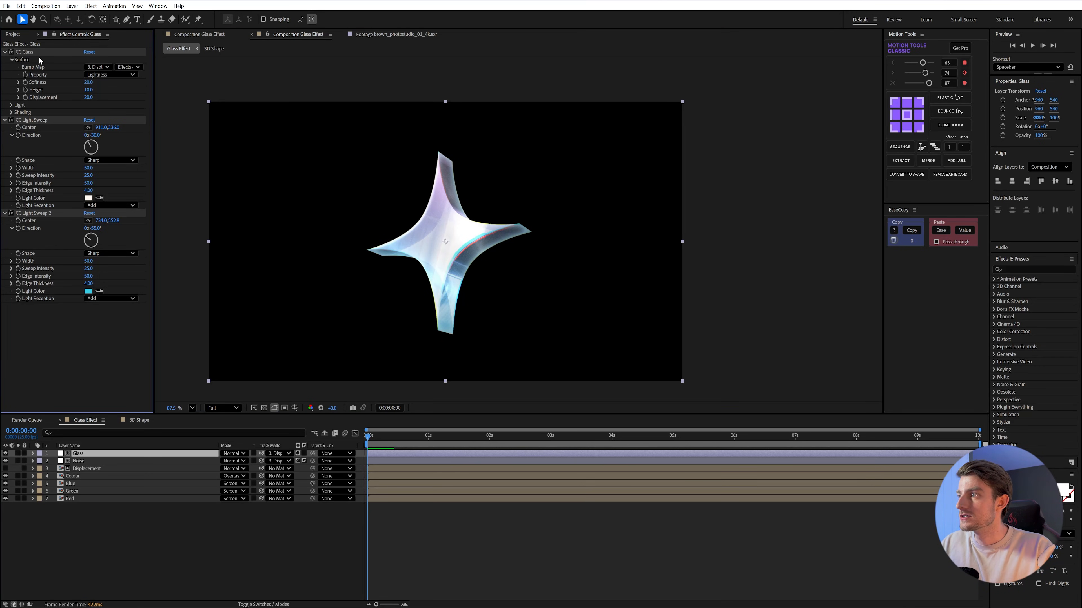
{"action": "left_click", "coordinate": [17, 37]}
{"action": "left_click", "coordinate": [3, 139]}
{"action": "left_click", "coordinate": [38, 264]}
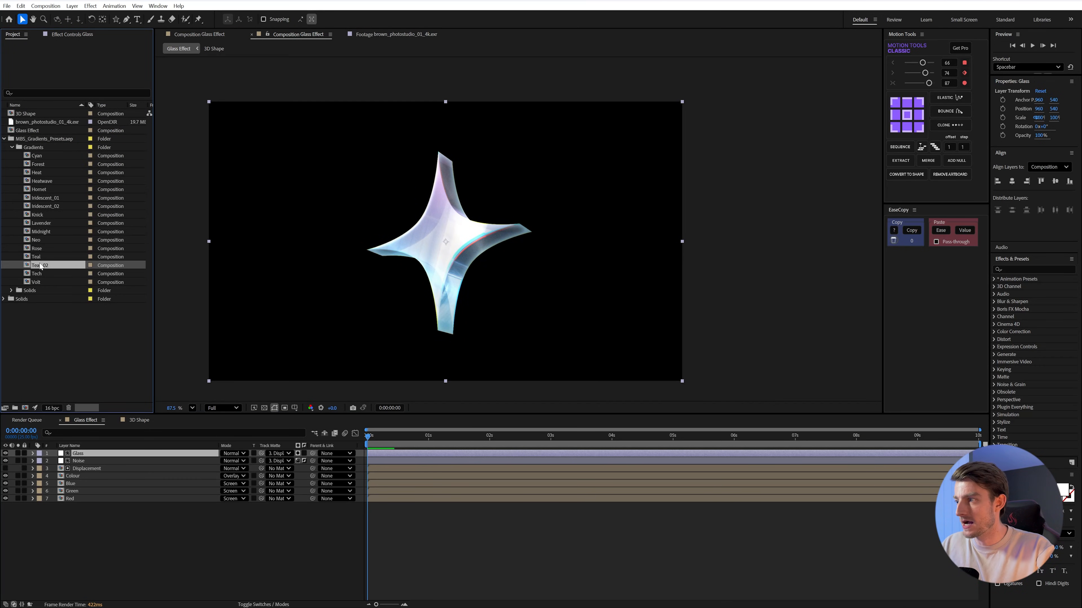
{"action": "left_click", "coordinate": [35, 256]}
{"action": "left_click_drag", "start_coordinate": [39, 232], "coordinate": [92, 505]}
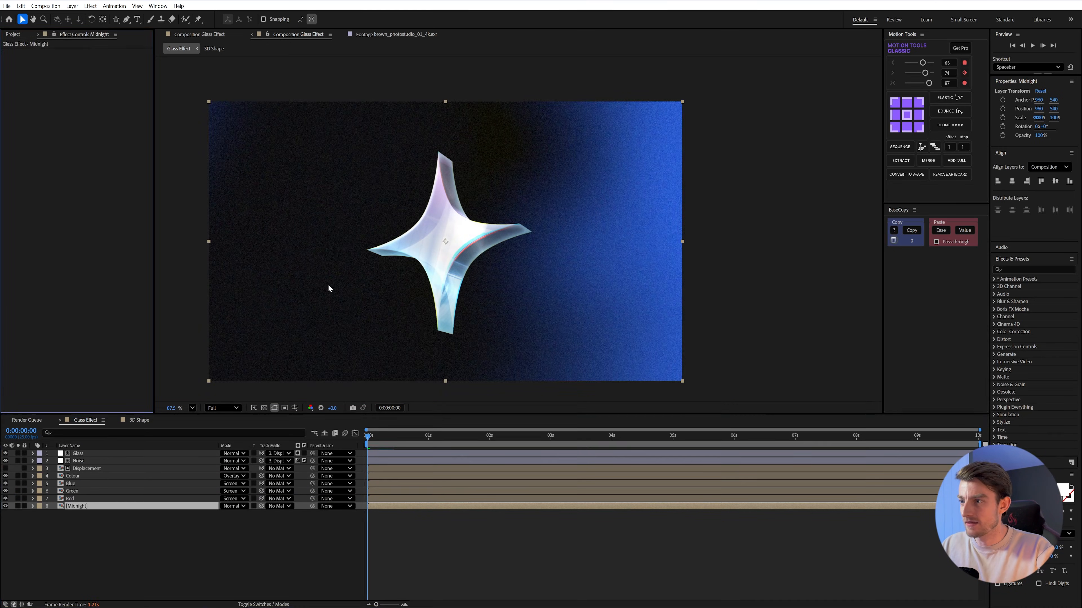
Turn off the inversion of the Noise layer's track matte, check the star up close, and deselect the layer.
{"action": "left_click", "coordinate": [78, 460]}
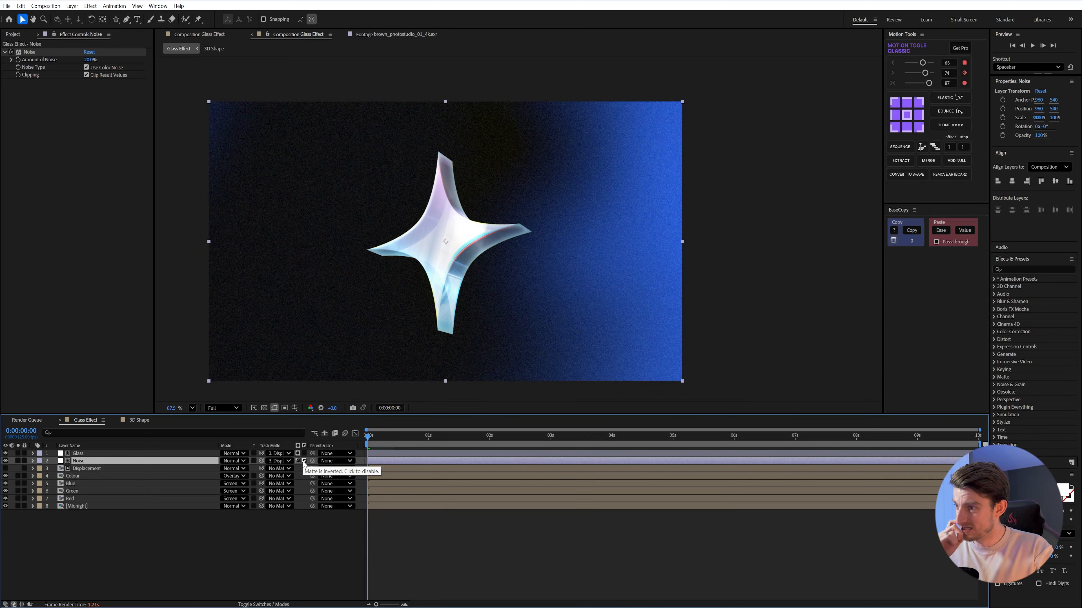
{"action": "scroll", "coordinate": [477, 238], "scroll_direction": "up", "scroll_amount": 6}
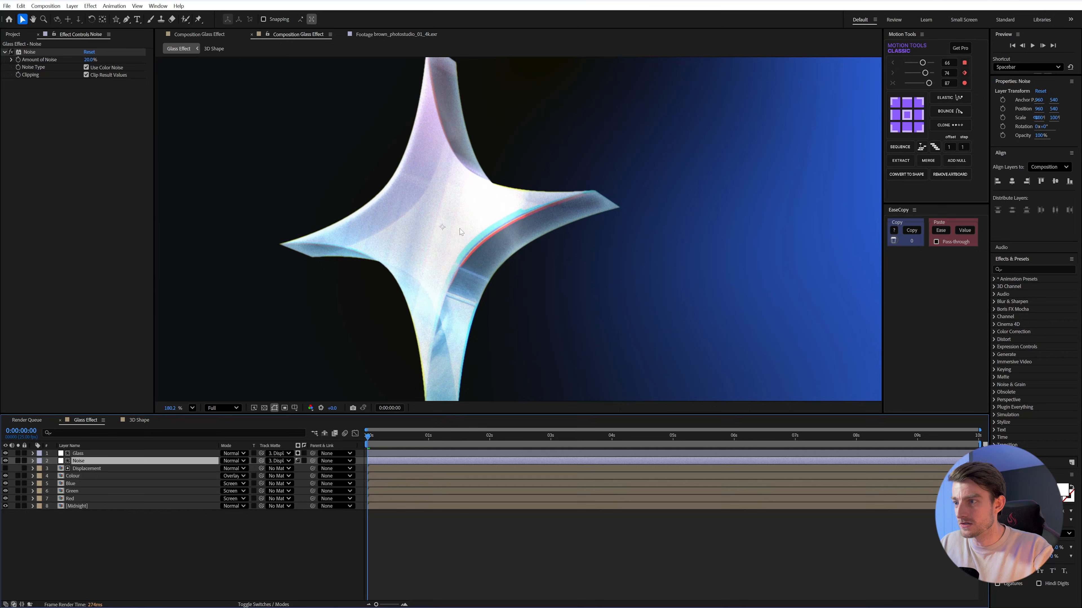
{"action": "scroll", "coordinate": [541, 205], "scroll_direction": "down", "scroll_amount": 2}
{"action": "scroll", "coordinate": [472, 173], "scroll_direction": "down", "scroll_amount": 3}
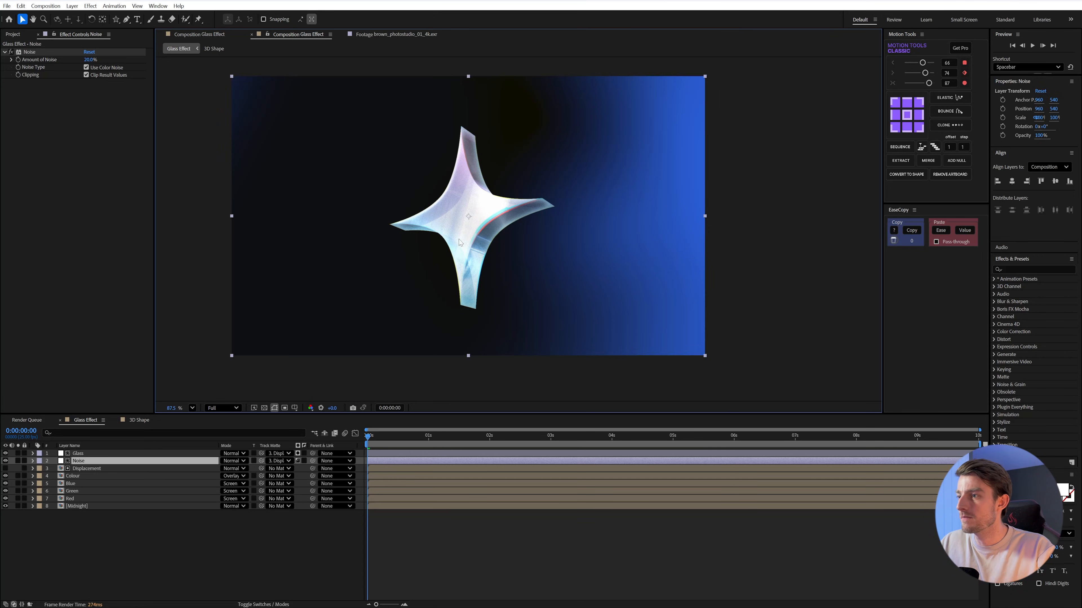
{"action": "scroll", "coordinate": [455, 249], "scroll_direction": "down", "scroll_amount": 2}
{"action": "left_click", "coordinate": [203, 527]}
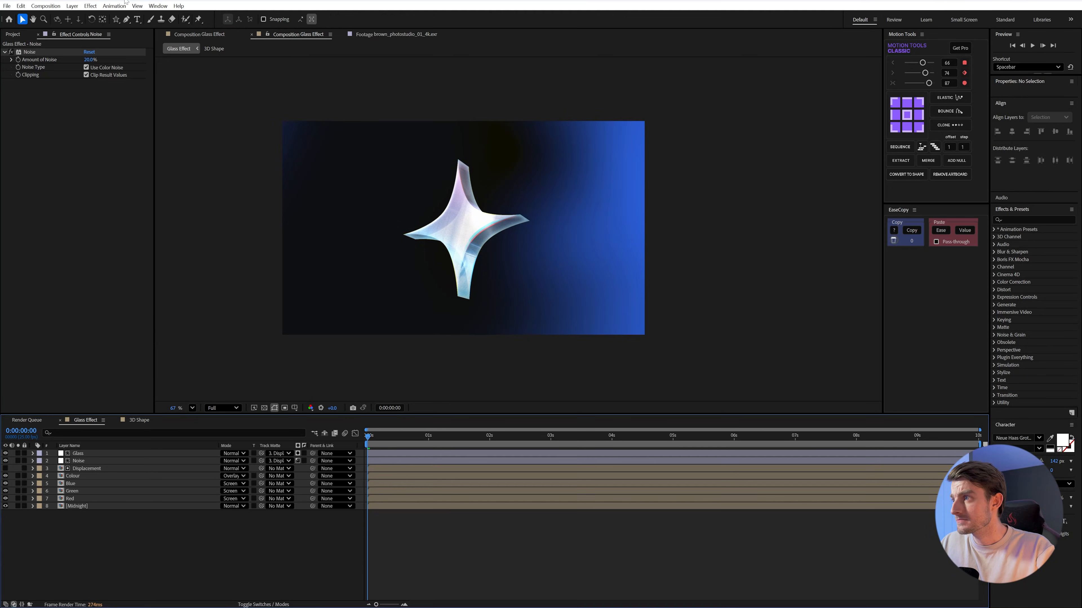
Create a text layer reading BACKGROUND across the star.
{"action": "left_click", "coordinate": [144, 19]}
{"action": "left_click", "coordinate": [344, 247]}
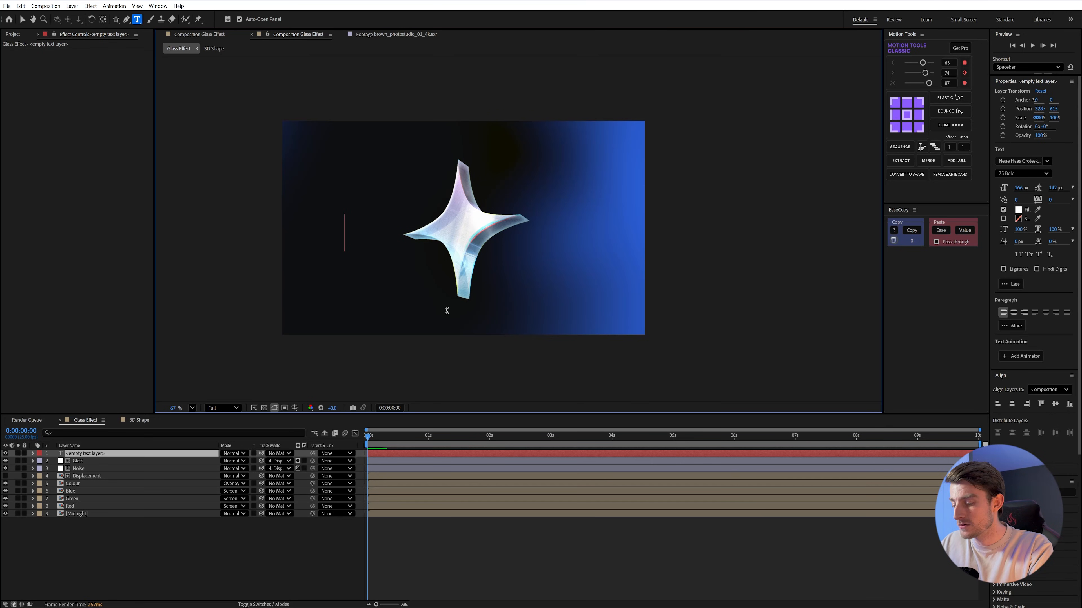
{"action": "type", "text": "BACKGROUND"}
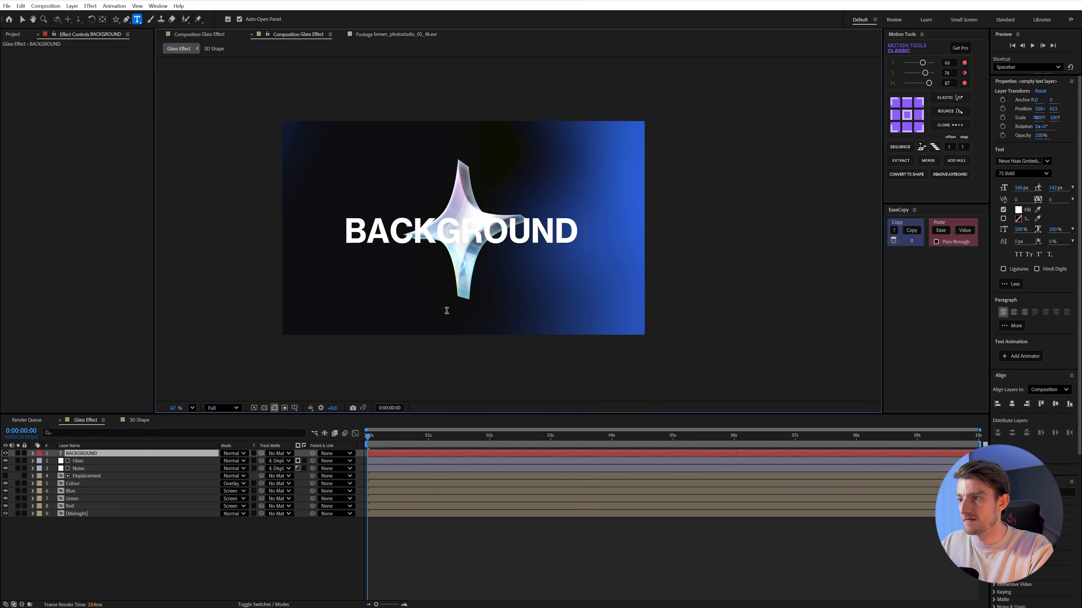
{"action": "type", "text": " TEXT"}
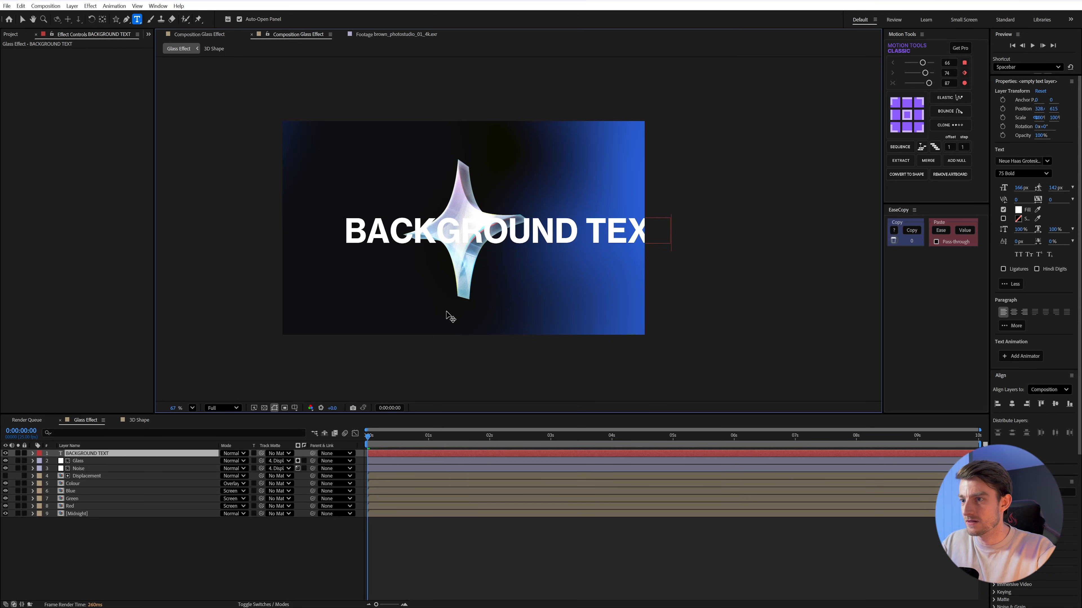
{"action": "left_click_drag", "start_coordinate": [587, 234], "coordinate": [667, 223]}
{"action": "key", "text": "BackSpace"}
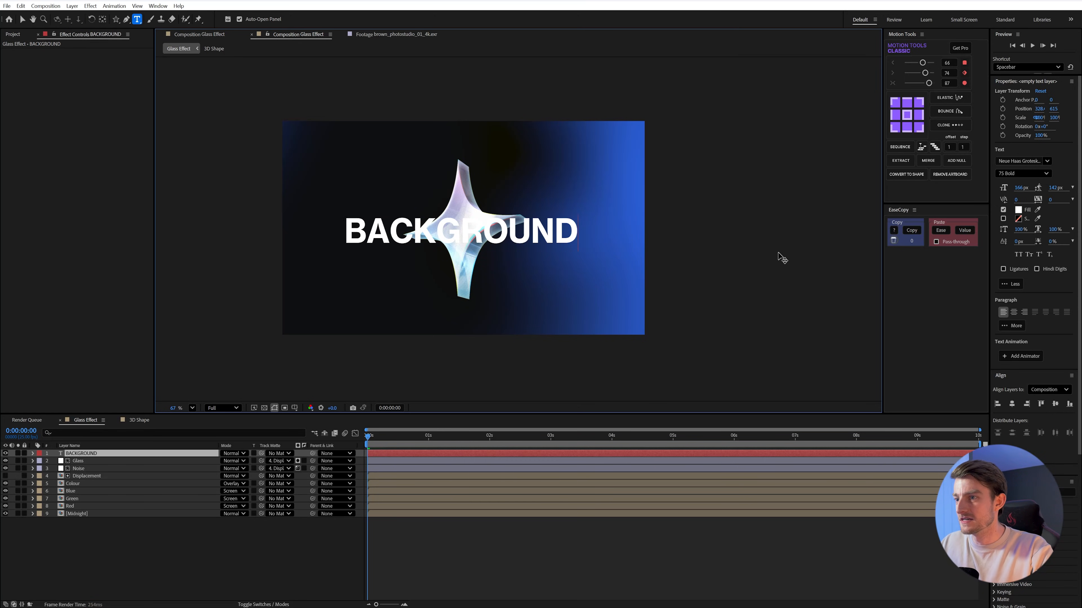
{"action": "left_click", "coordinate": [80, 552]}
Center the BACKGROUND text's anchor point within its content and center the layer in the composition.
{"action": "left_click", "coordinate": [81, 453]}
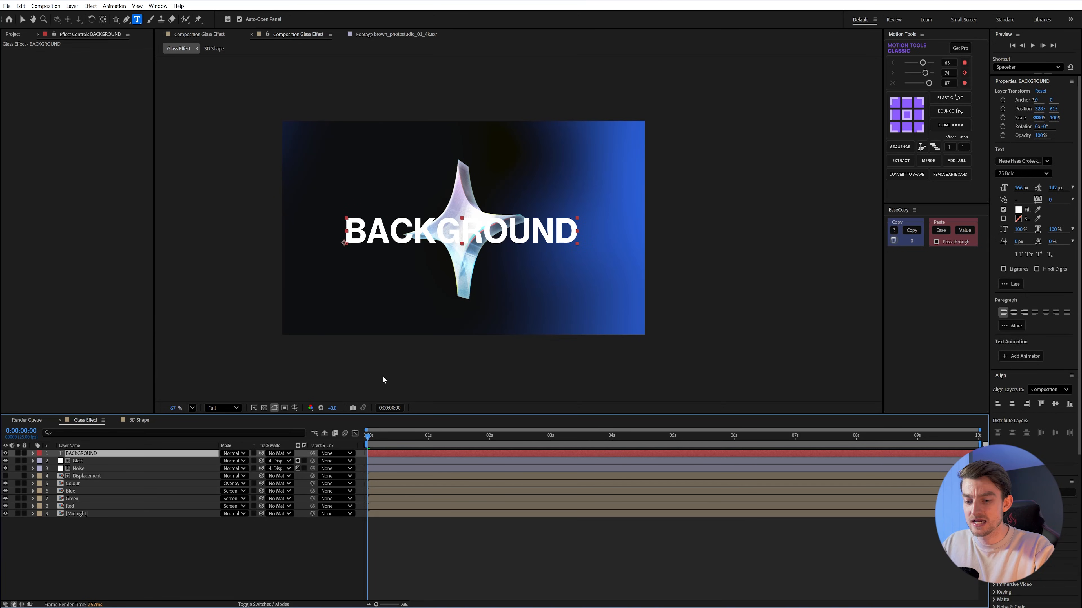
{"action": "key", "text": "ctrl+alt+Home"}
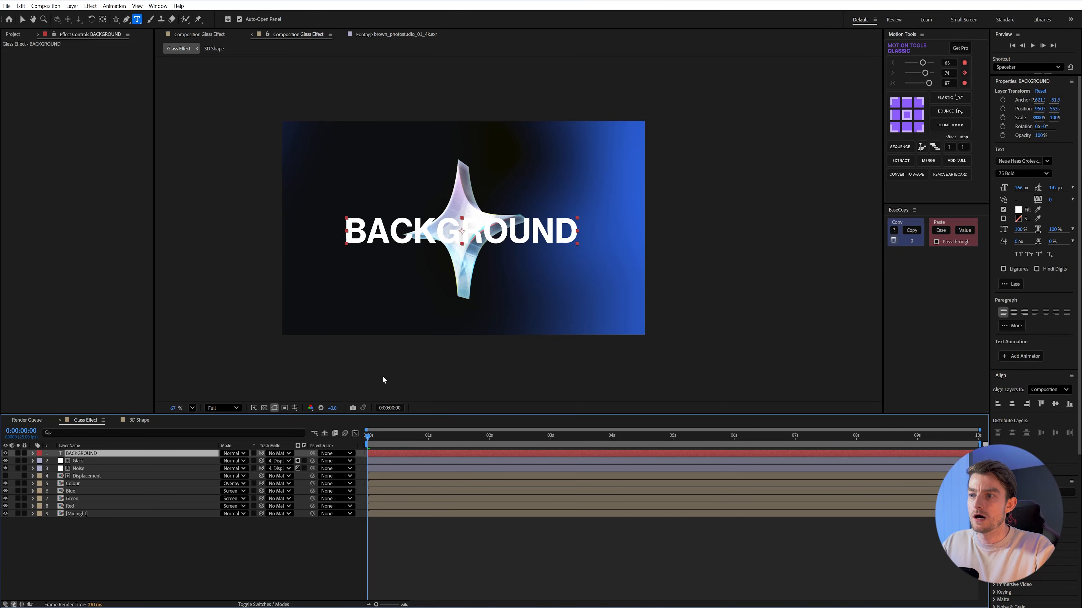
{"action": "key", "text": "ctrl+Home"}
Set the BACKGROUND text's font size to 220 px, then recenter its anchor point and its position in the composition.
{"action": "left_click", "coordinate": [1023, 175]}
{"action": "left_click", "coordinate": [1033, 173]}
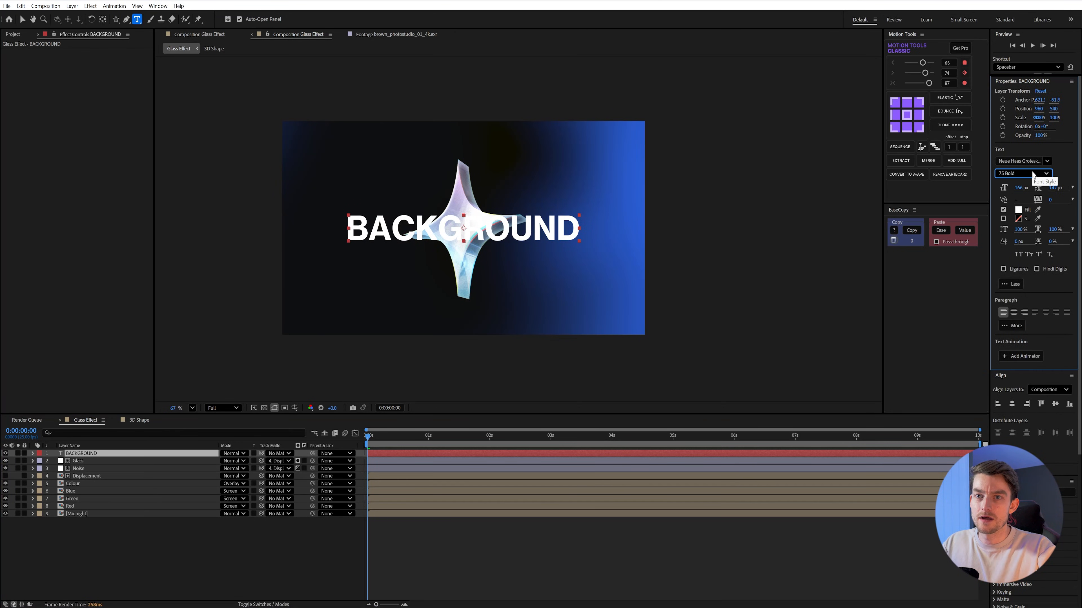
{"action": "left_click", "coordinate": [1021, 188]}
{"action": "type", "text": "220"}
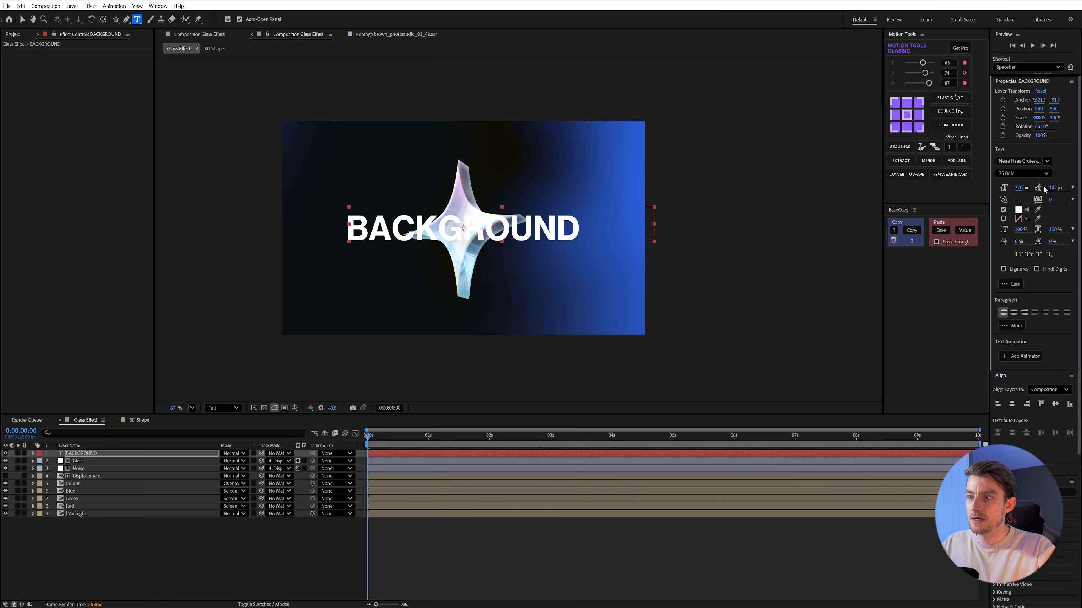
{"action": "key", "text": "Return"}
{"action": "key", "text": "ctrl+alt+Home"}
{"action": "key", "text": "ctrl+Home"}
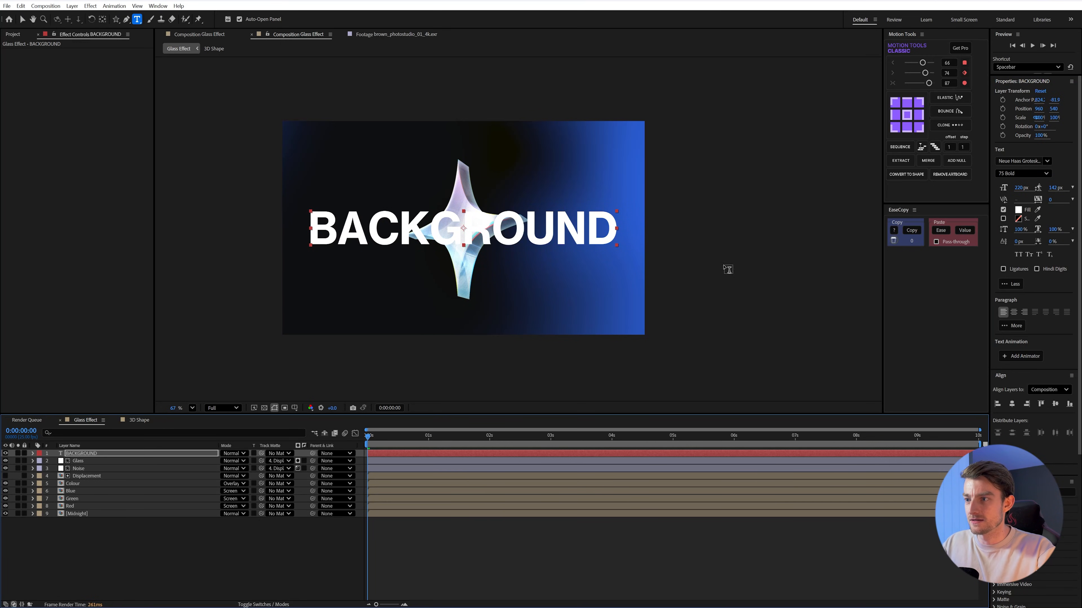
Move the BACKGROUND text layer beneath the Red layer, just above Midnight, then deselect it and switch to the Selection tool.
{"action": "left_click", "coordinate": [58, 579]}
{"action": "left_click_drag", "start_coordinate": [83, 454], "coordinate": [79, 508]}
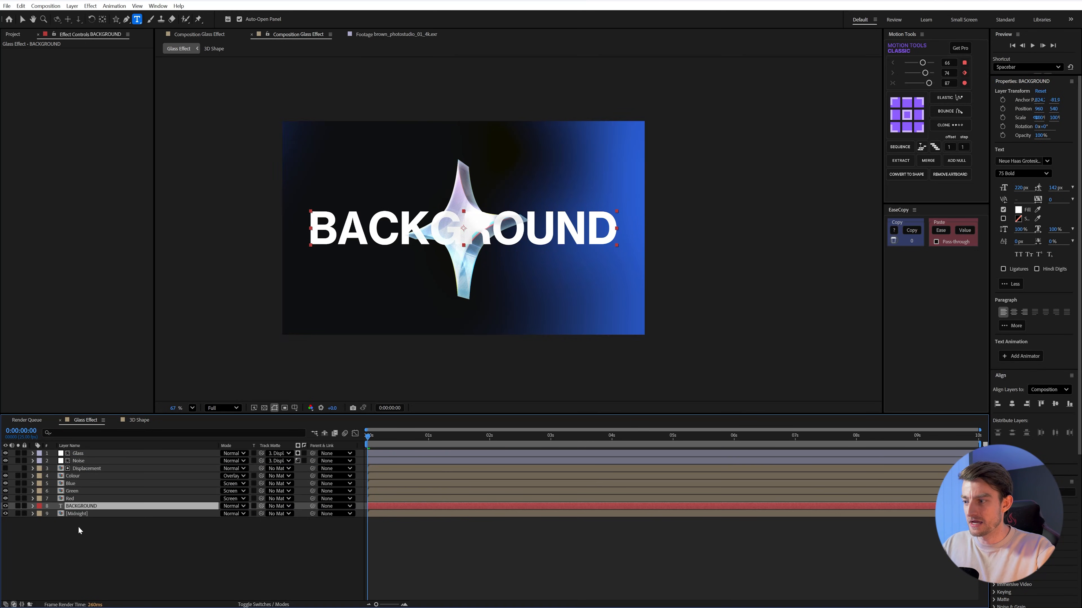
{"action": "left_click", "coordinate": [193, 550]}
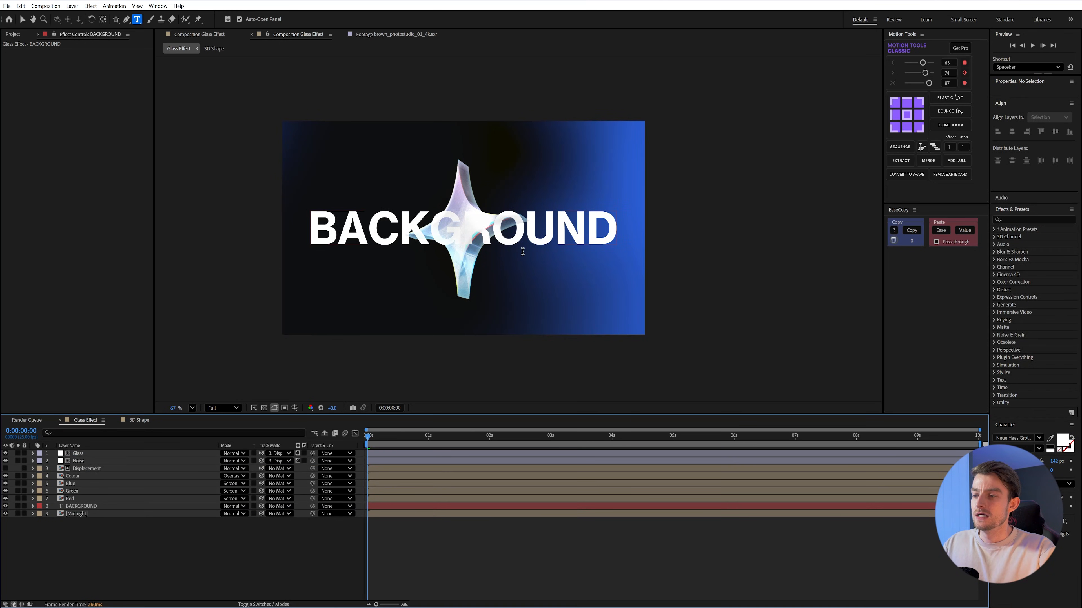
{"action": "scroll", "coordinate": [476, 272], "scroll_direction": "up", "scroll_amount": 2}
{"action": "key", "text": "v"}
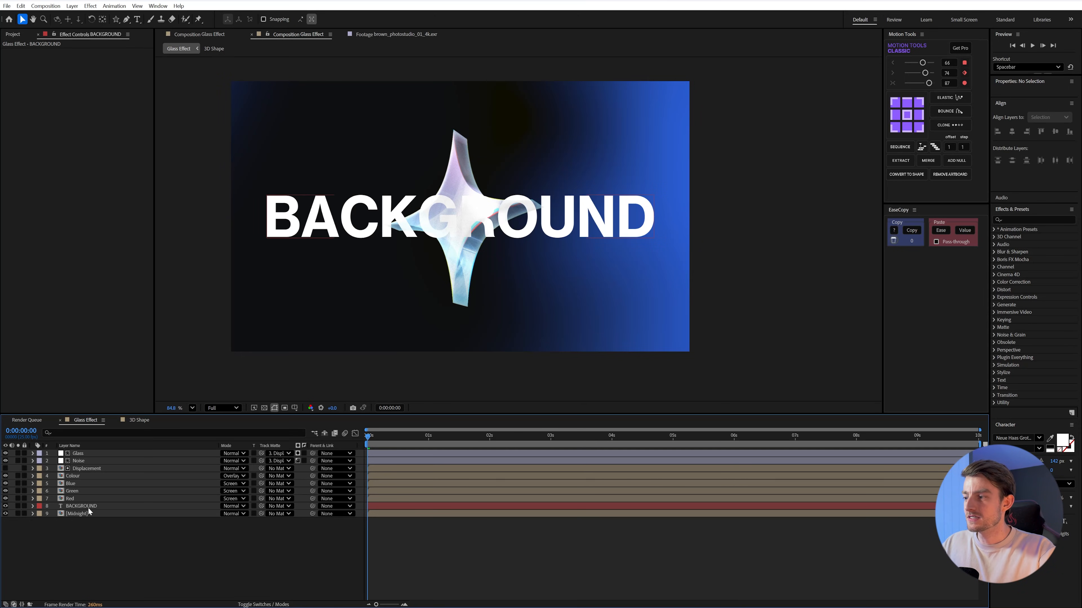
Add an adjustment layer named Behind Glass directly above the BACKGROUND text and use the Displacement layer as its track matte.
{"action": "left_click", "coordinate": [162, 506]}
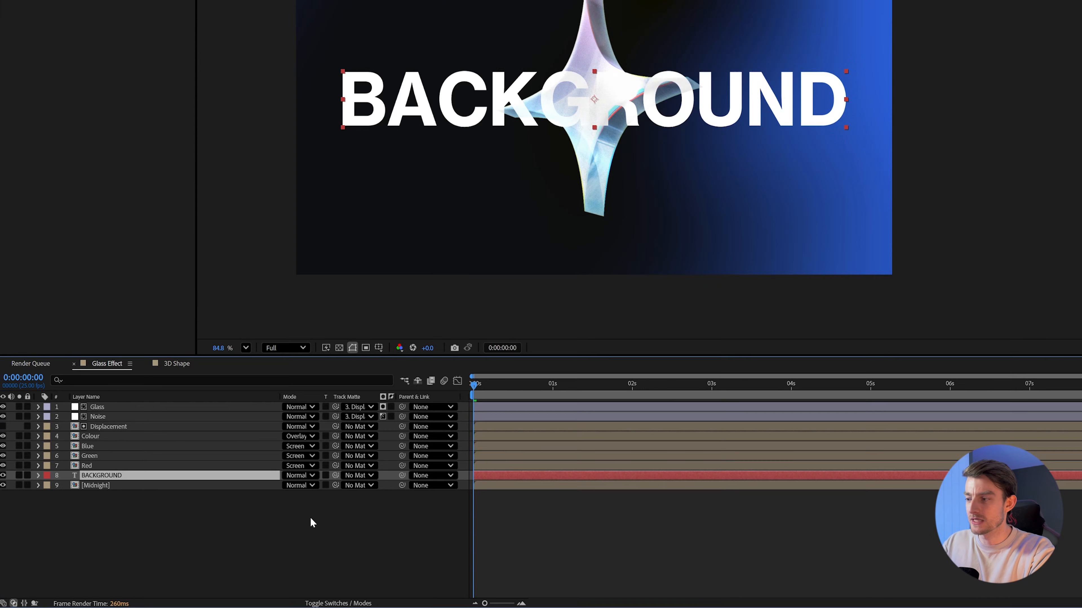
{"action": "key", "text": "ctrl+alt+y"}
{"action": "key", "text": "Return"}
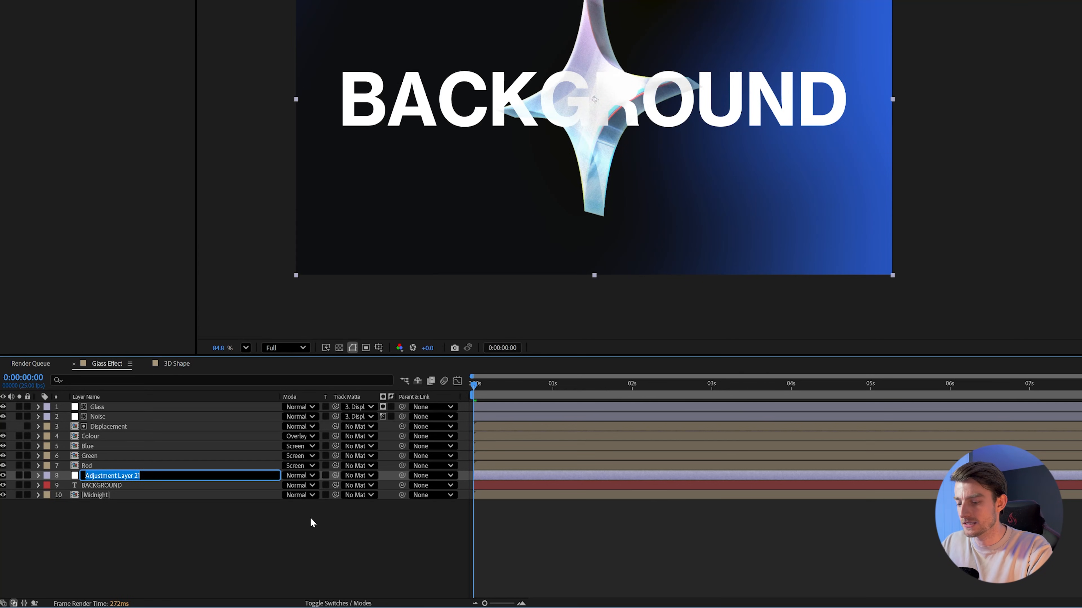
{"action": "type", "text": "Behind Glass"}
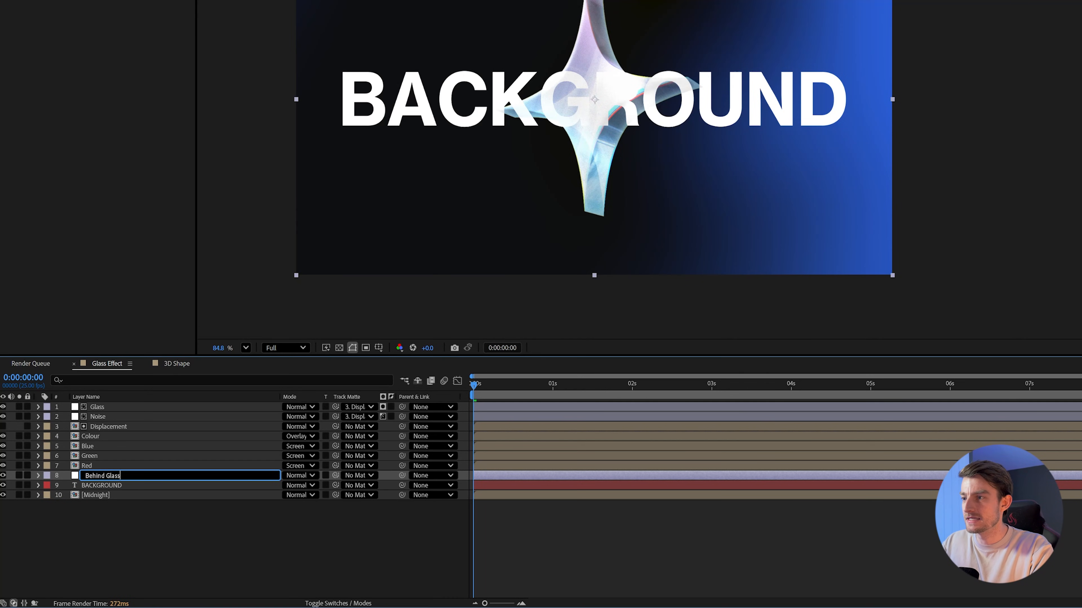
{"action": "key", "text": "Return"}
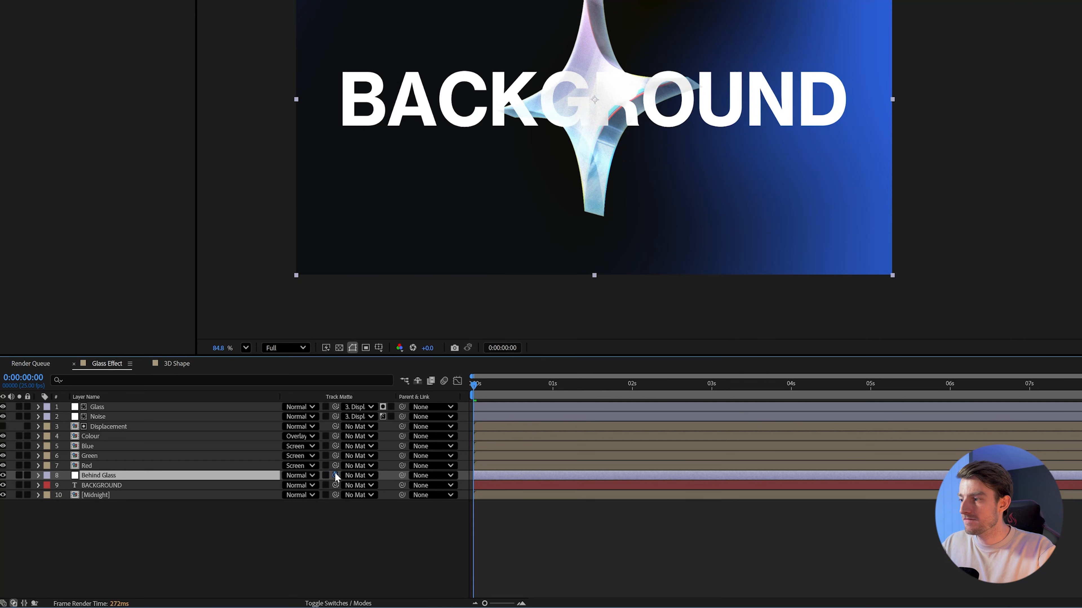
{"action": "left_click_drag", "start_coordinate": [336, 475], "coordinate": [126, 431]}
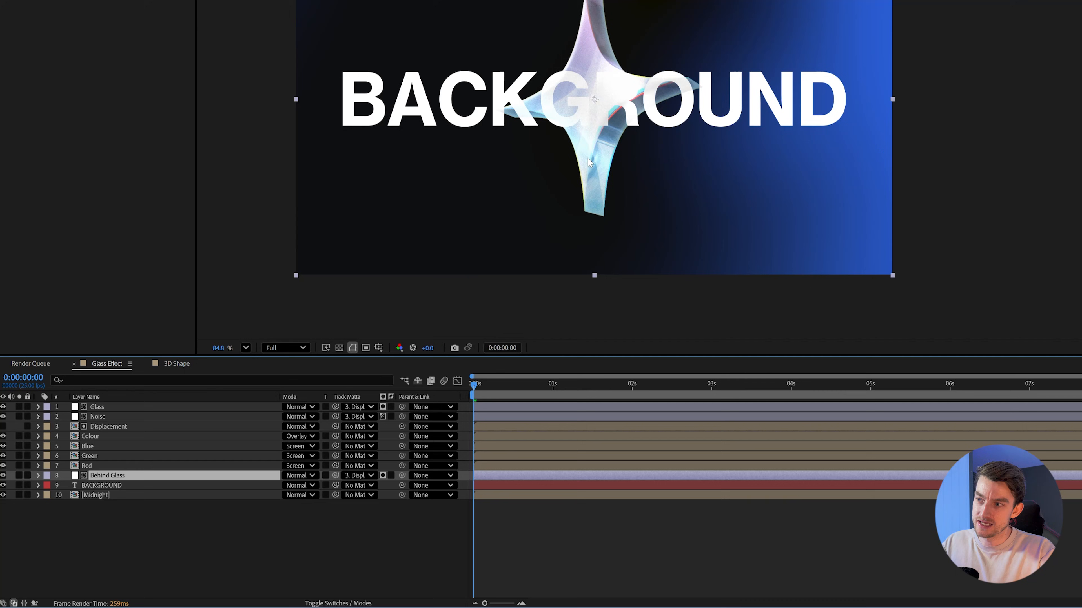
Apply Hue/Saturation to the Behind Glass layer and set Master Hue to -15°.
{"action": "key", "text": "ctrl+space"}
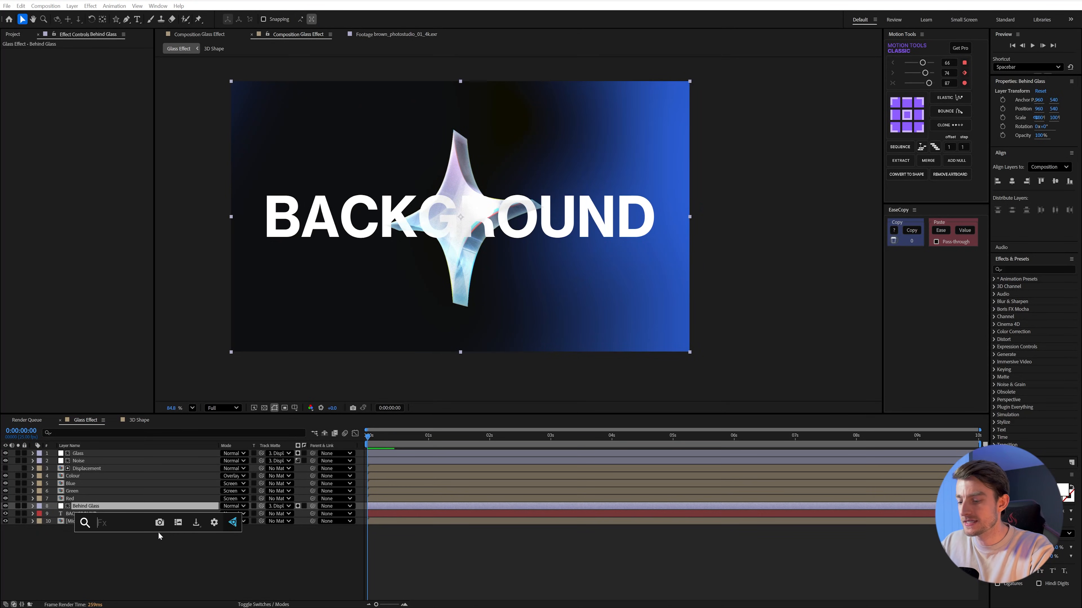
{"action": "type", "text": "hue"}
{"action": "key", "text": "Return"}
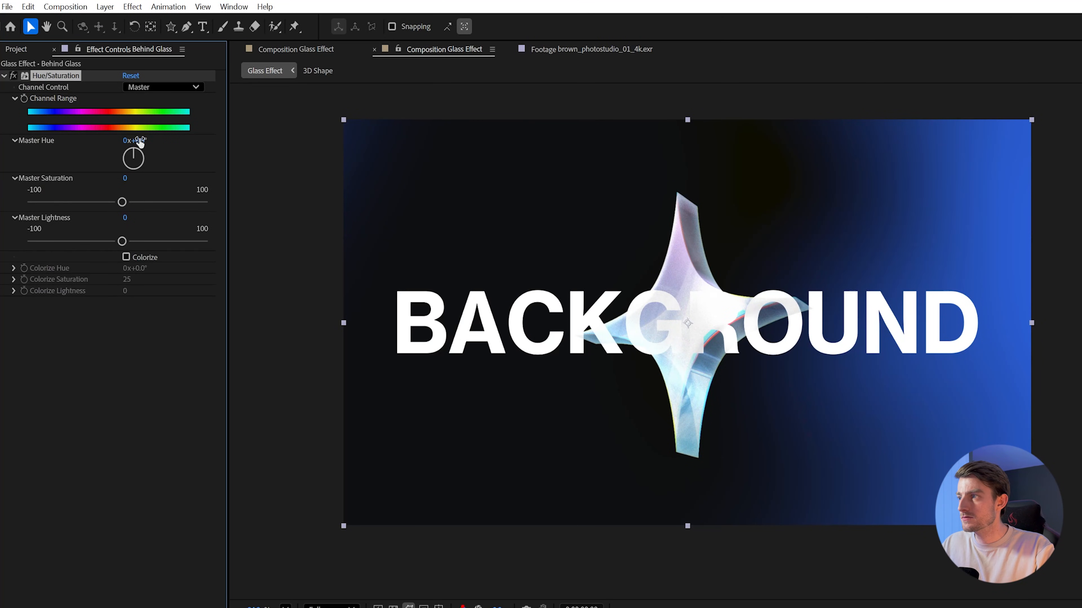
{"action": "left_click_drag", "start_coordinate": [140, 143], "coordinate": [135, 145]}
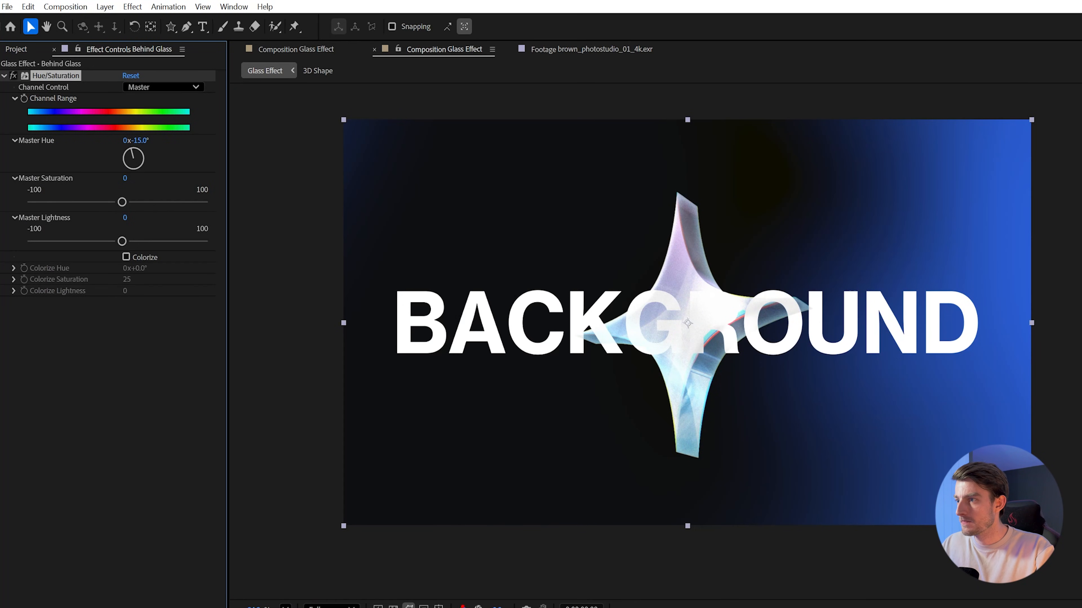
{"action": "scroll", "coordinate": [678, 397], "scroll_direction": "up", "scroll_amount": 2}
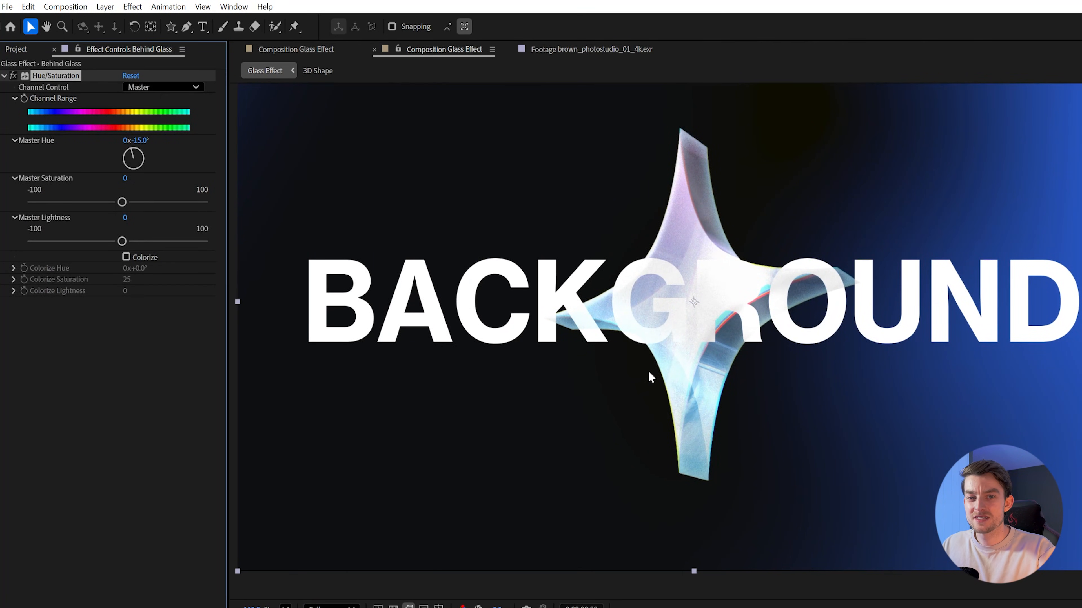
Apply Fast Box Blur to the Behind Glass layer with a blur radius of 3.
{"action": "left_click", "coordinate": [458, 607]}
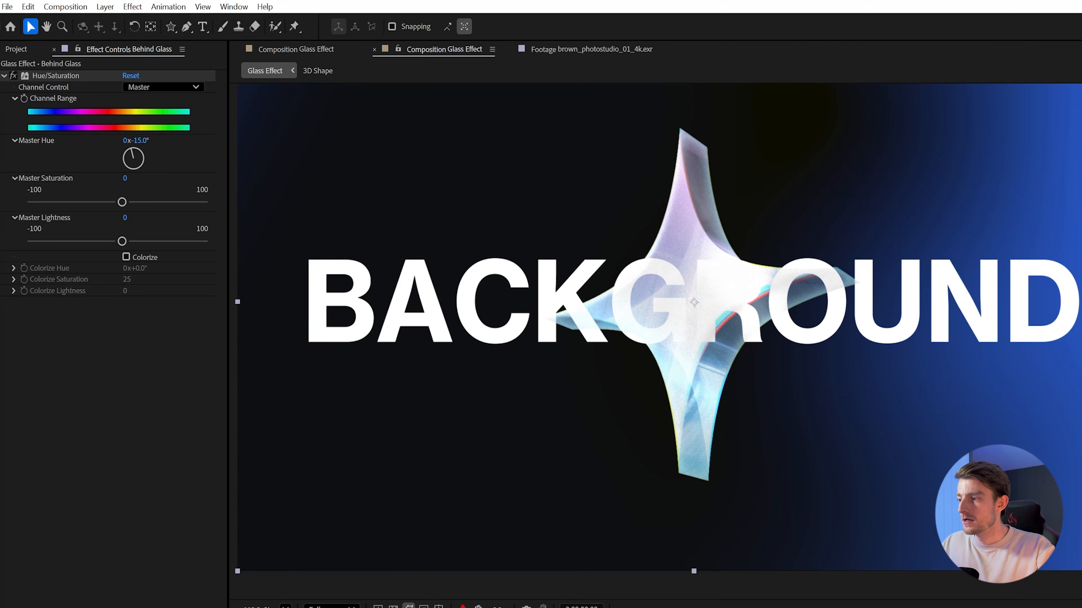
{"action": "key", "text": "ctrl+space"}
{"action": "type", "text": "fast bo"}
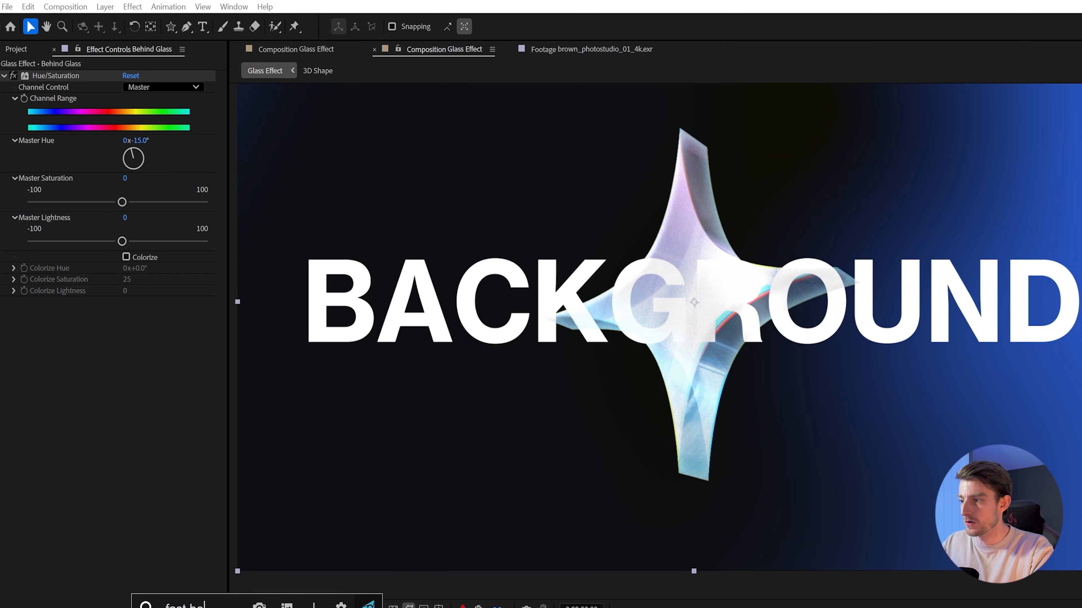
{"action": "type", "text": "x"}
{"action": "key", "text": "Return"}
{"action": "left_click", "coordinate": [127, 317]}
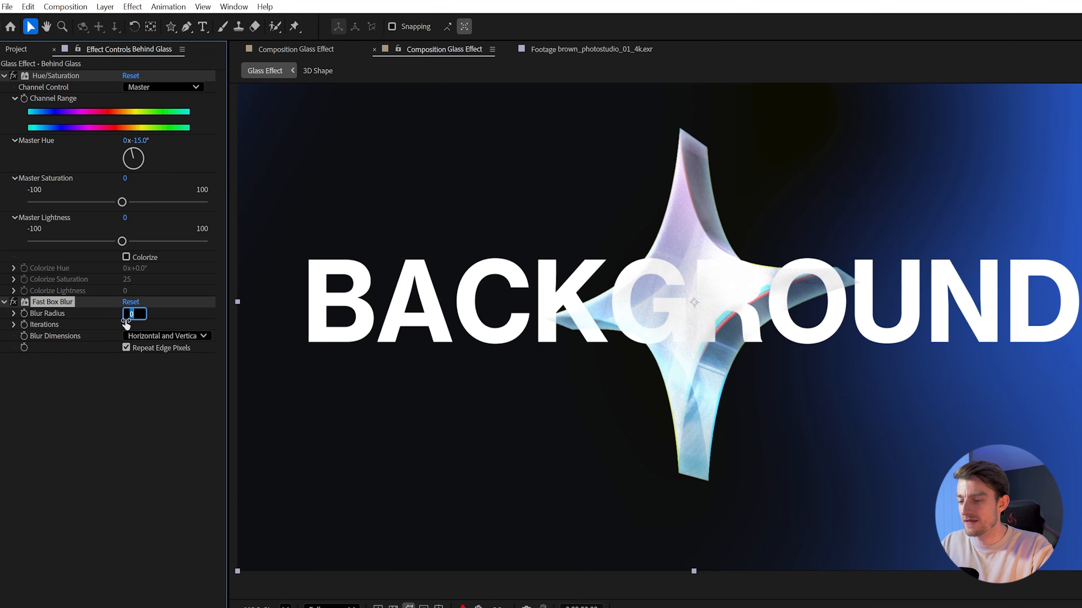
{"action": "type", "text": "3"}
{"action": "key", "text": "Return"}
{"action": "scroll", "coordinate": [724, 268], "scroll_direction": "up", "scroll_amount": 2}
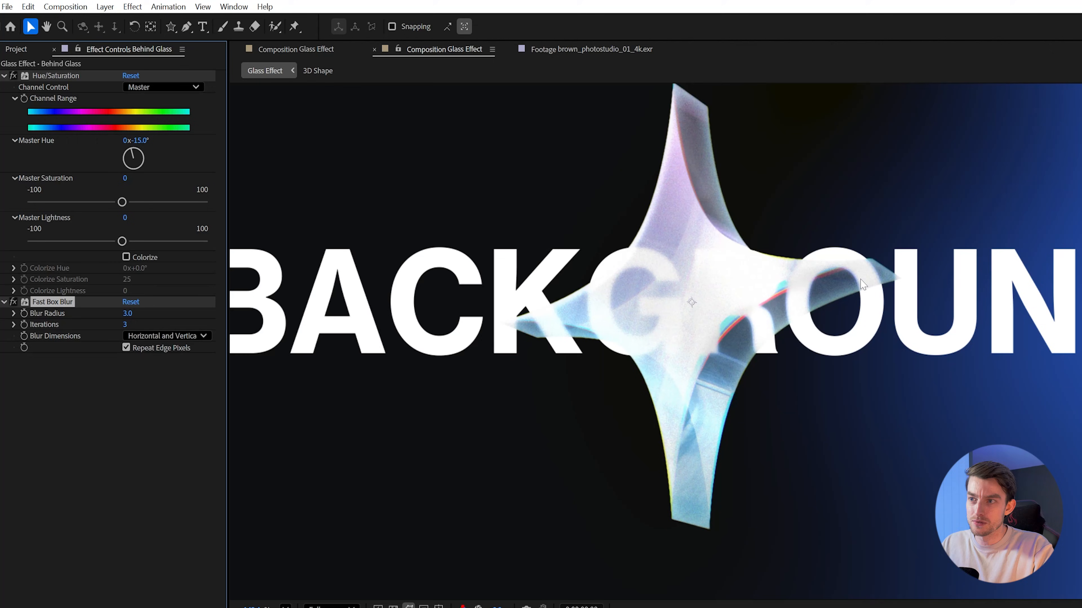
Add a Displacement Map to Behind Glass, mapped to the Displacement layer, using Luminance for both horizontal and vertical displacement.
{"action": "key", "text": "ctrl+space"}
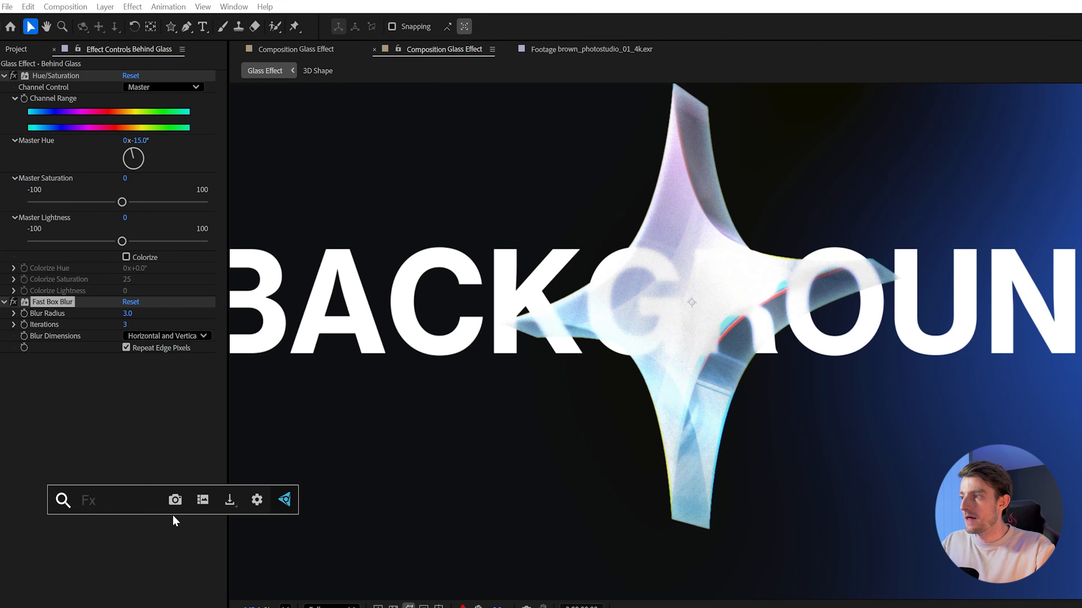
{"action": "type", "text": "displace"}
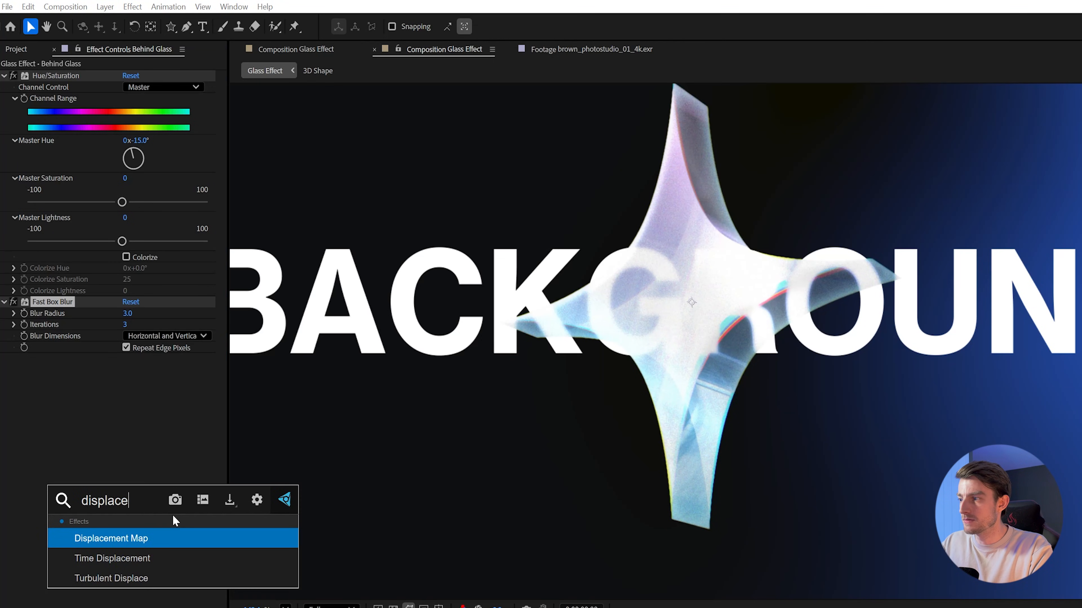
{"action": "key", "text": "Return"}
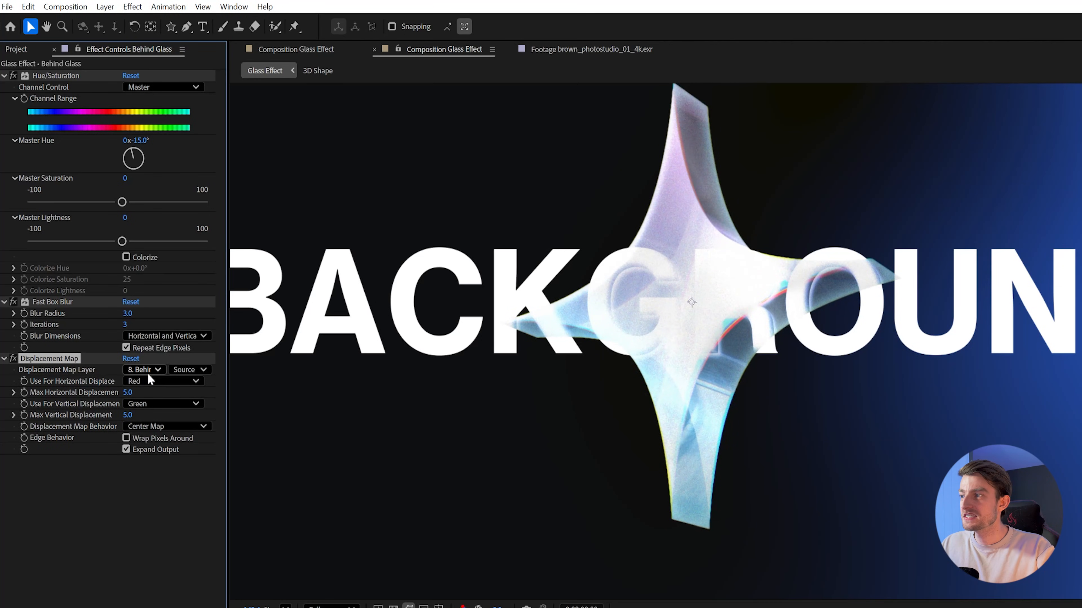
{"action": "left_click", "coordinate": [144, 370]}
{"action": "left_click", "coordinate": [175, 436]}
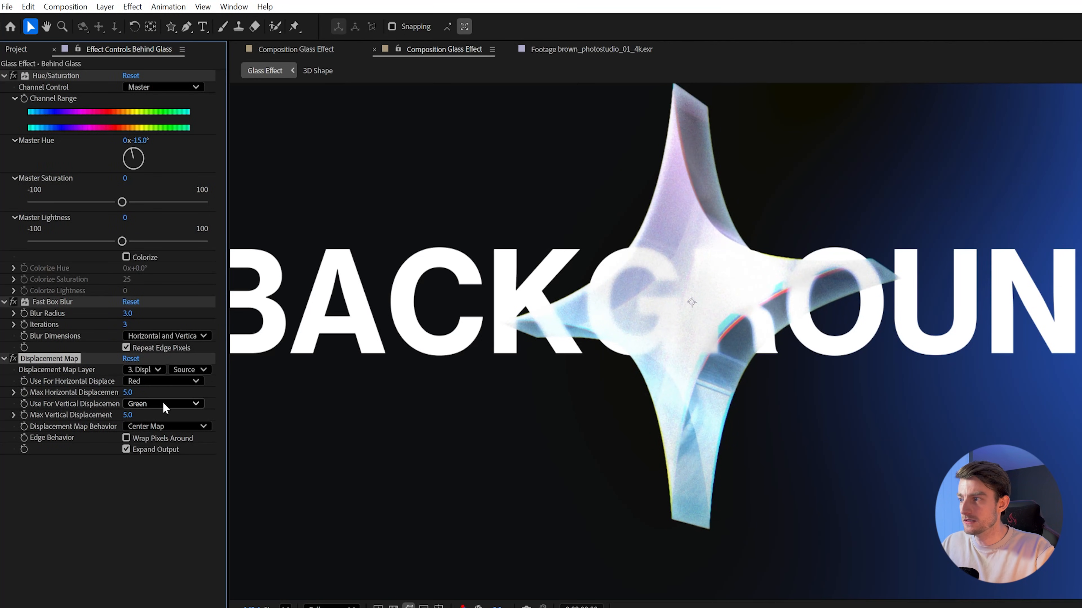
{"action": "left_click", "coordinate": [169, 385]}
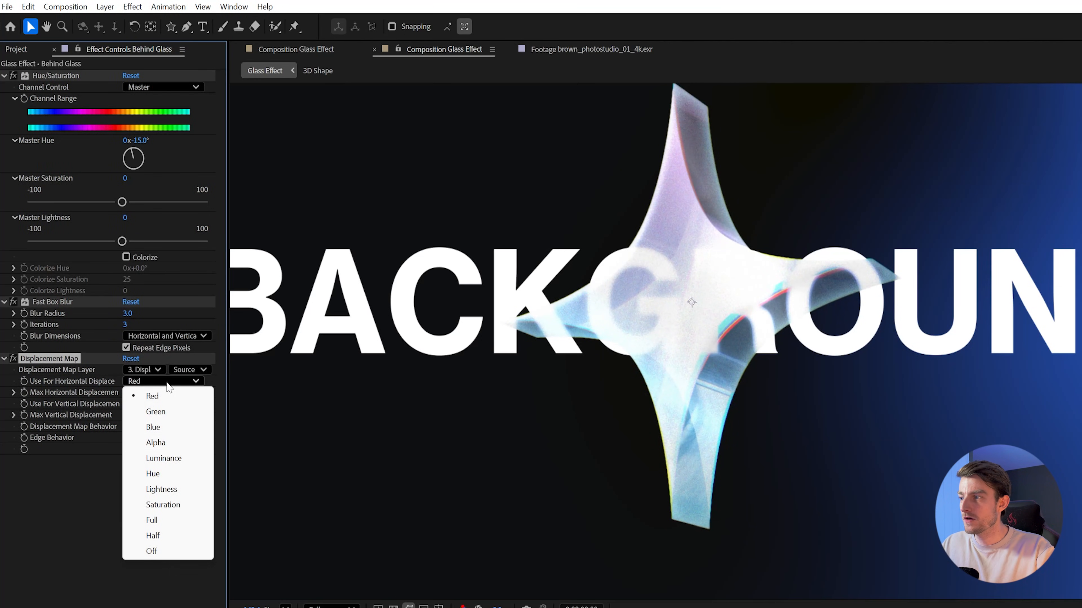
{"action": "left_click", "coordinate": [172, 458]}
{"action": "left_click", "coordinate": [187, 404]}
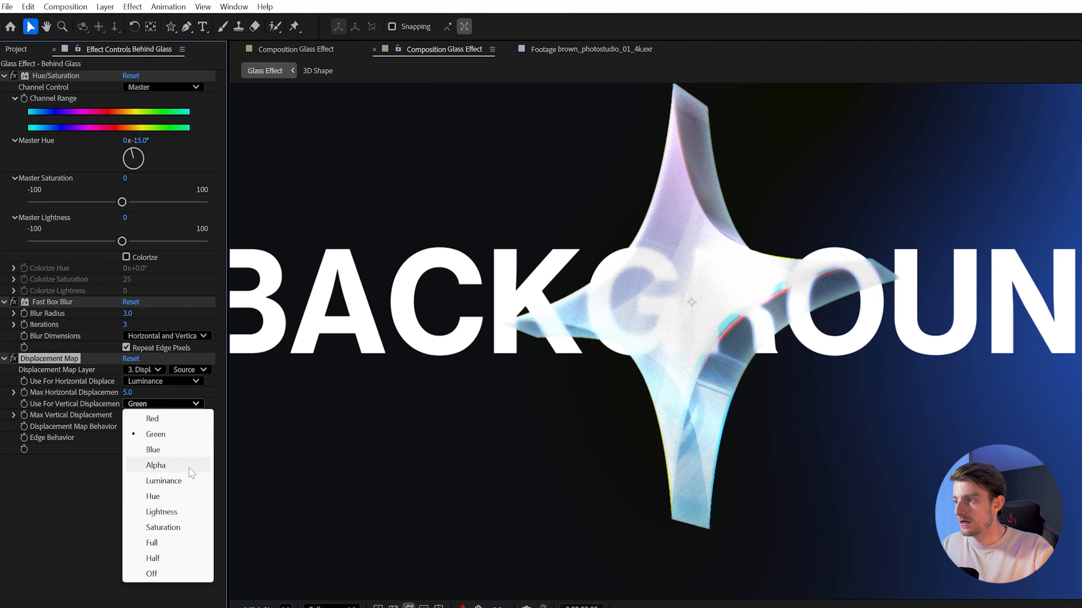
{"action": "left_click", "coordinate": [170, 480]}
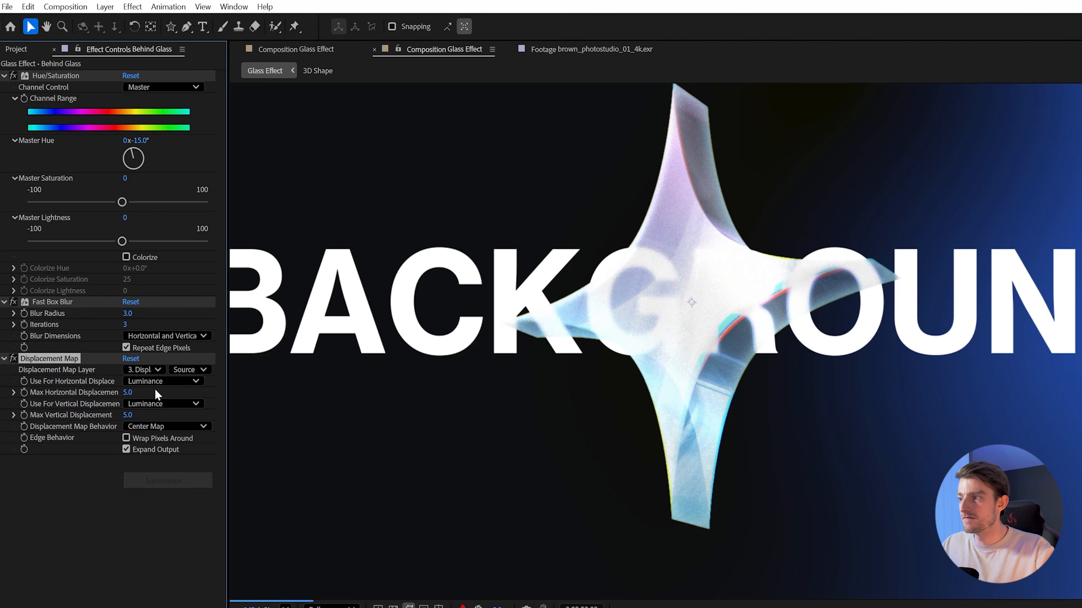
Set the Displacement Map's maximum horizontal and vertical displacement to 10 each.
{"action": "left_click", "coordinate": [127, 393]}
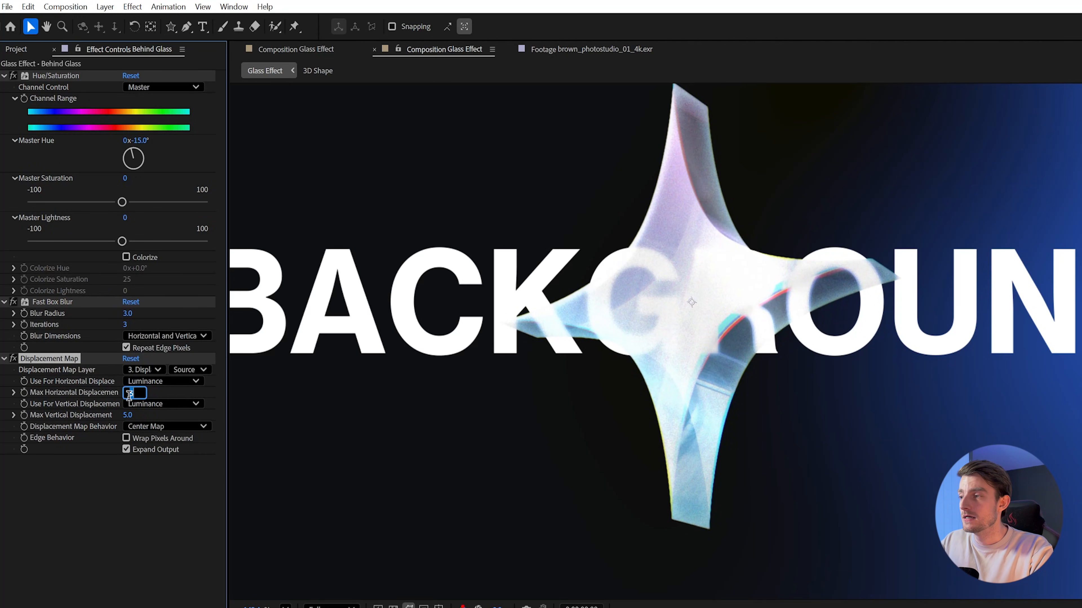
{"action": "type", "text": "10"}
{"action": "key", "text": "Tab"}
{"action": "type", "text": "10"}
{"action": "key", "text": "Return"}
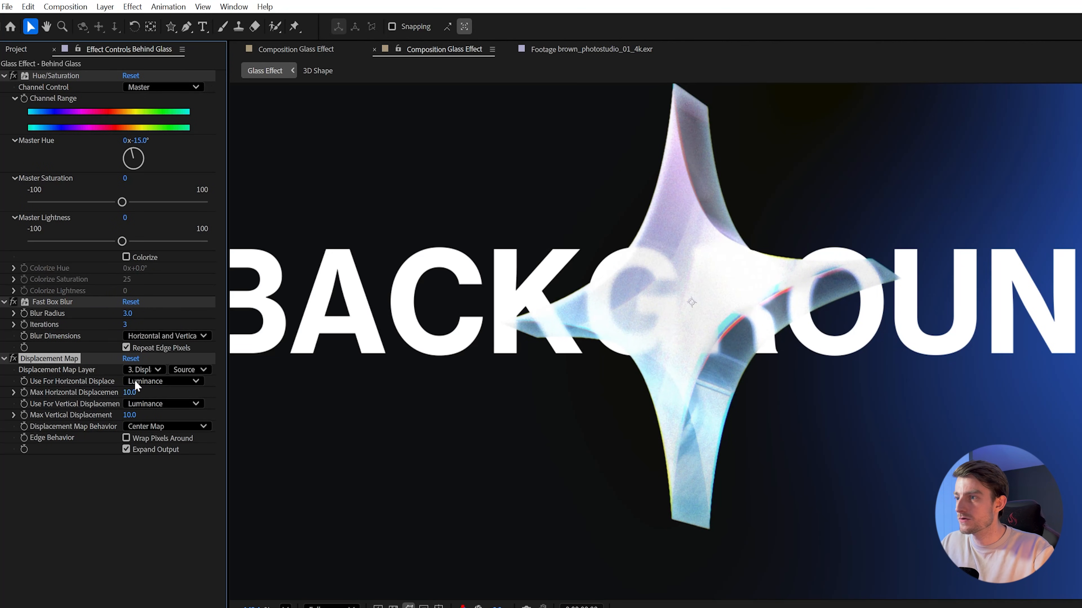
Compare the text seen through the star up close with the Displacement Map effect switched off and on.
{"action": "scroll", "coordinate": [852, 289], "scroll_direction": "up", "scroll_amount": 2}
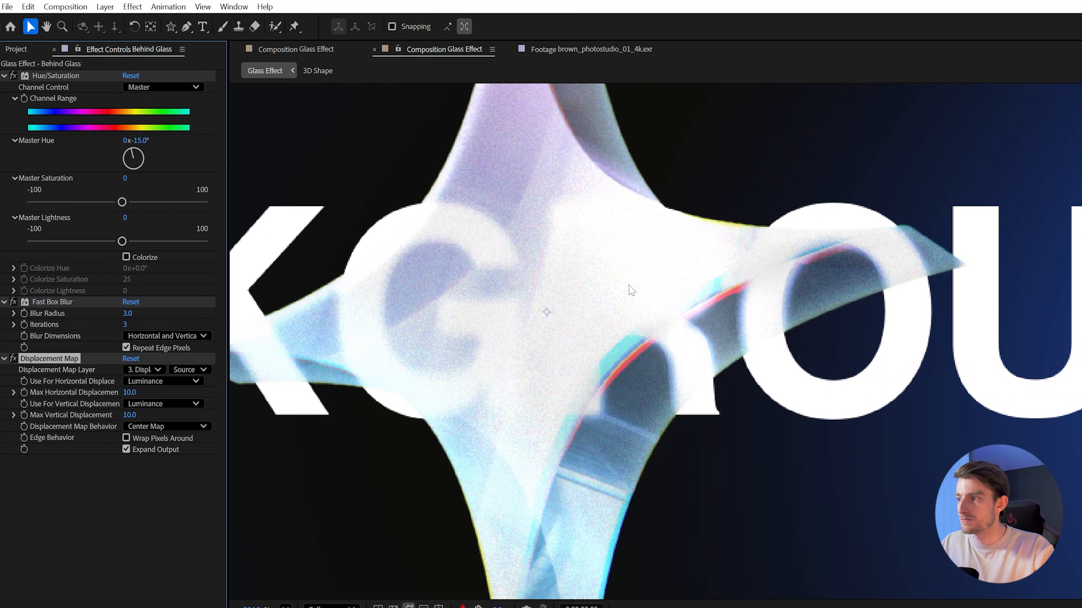
{"action": "left_click", "coordinate": [14, 360]}
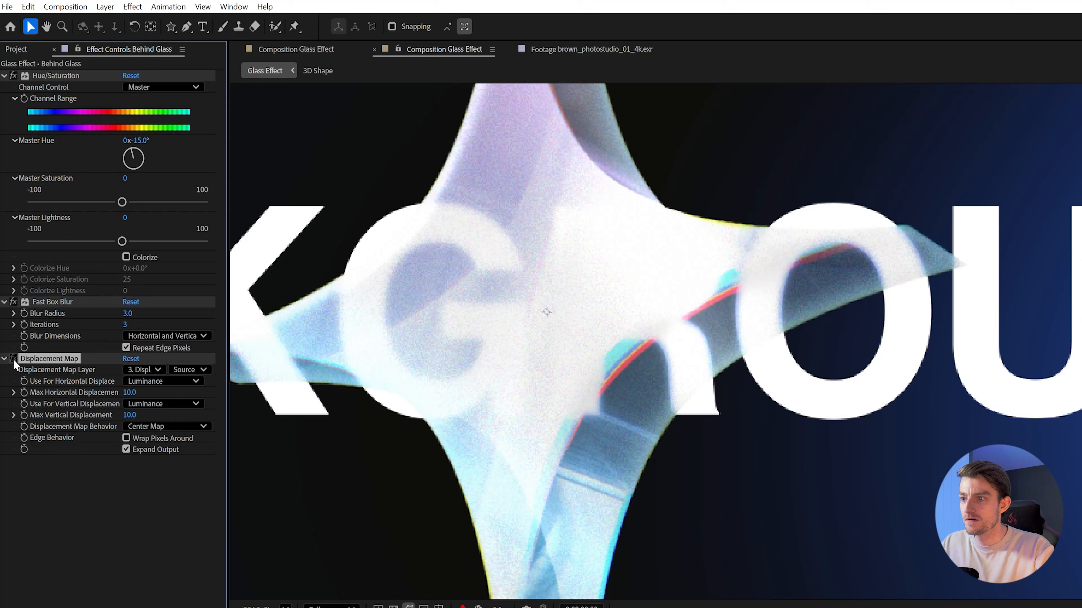
{"action": "left_click", "coordinate": [14, 359]}
{"action": "left_click", "coordinate": [13, 360]}
{"action": "left_click", "coordinate": [14, 359]}
{"action": "scroll", "coordinate": [734, 349], "scroll_direction": "up", "scroll_amount": 1}
{"action": "scroll", "coordinate": [734, 348], "scroll_direction": "up", "scroll_amount": 1}
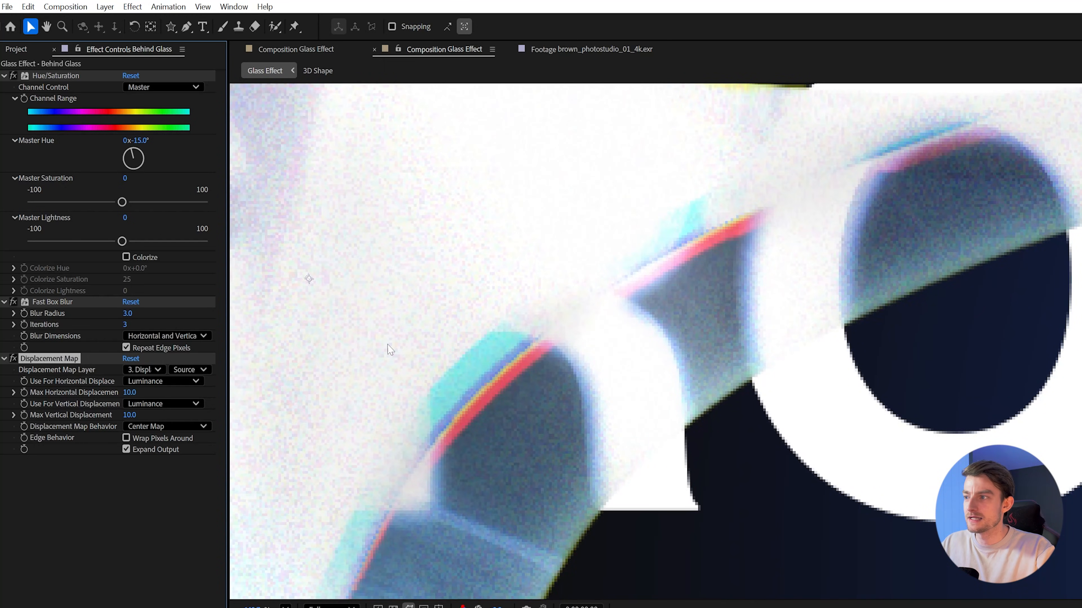
{"action": "left_click", "coordinate": [13, 359]}
{"action": "left_click", "coordinate": [13, 359]}
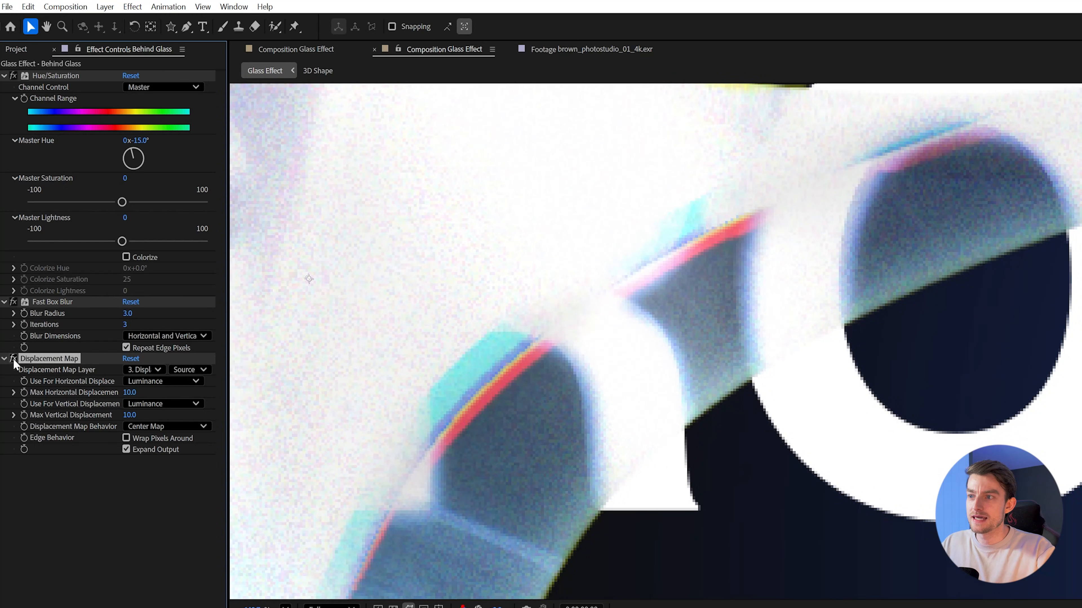
{"action": "left_click", "coordinate": [13, 359]}
{"action": "left_click", "coordinate": [13, 359]}
{"action": "scroll", "coordinate": [763, 394], "scroll_direction": "down", "scroll_amount": 5}
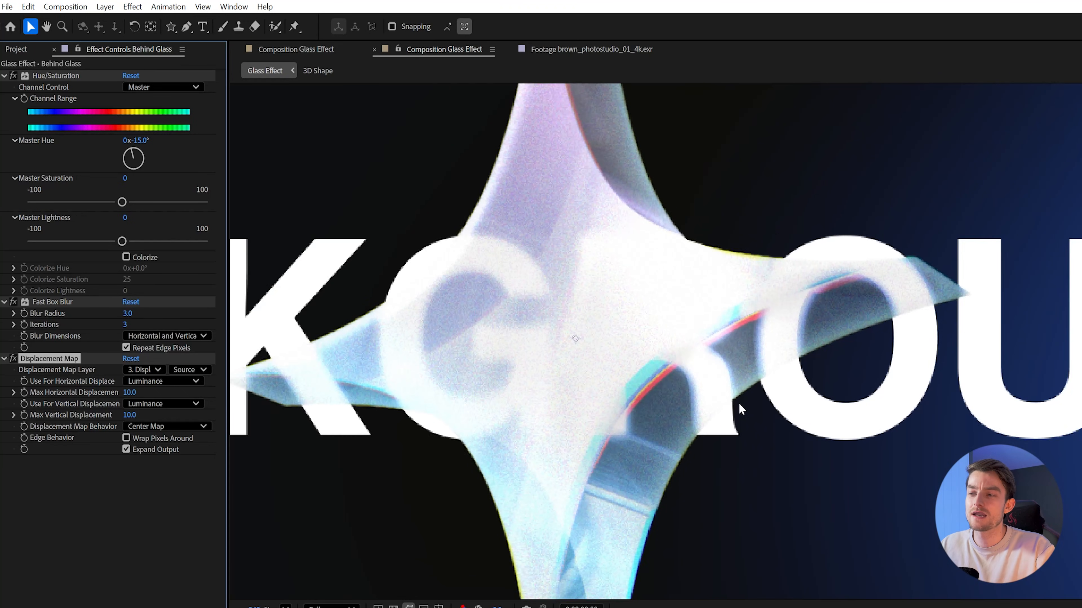
{"action": "scroll", "coordinate": [742, 391], "scroll_direction": "down", "scroll_amount": 1}
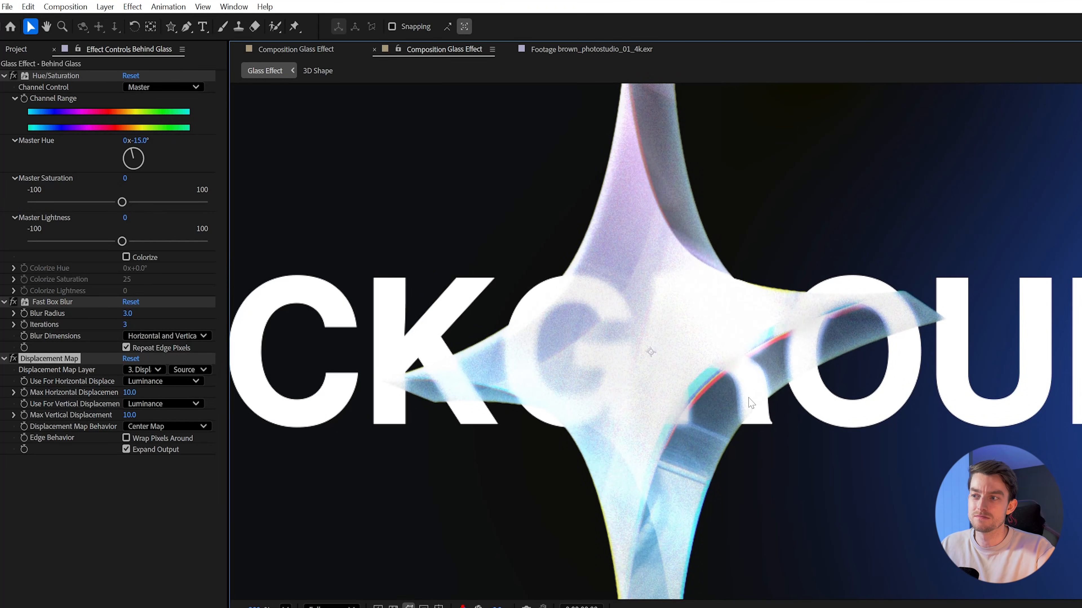
{"action": "scroll", "coordinate": [741, 415], "scroll_direction": "down", "scroll_amount": 4}
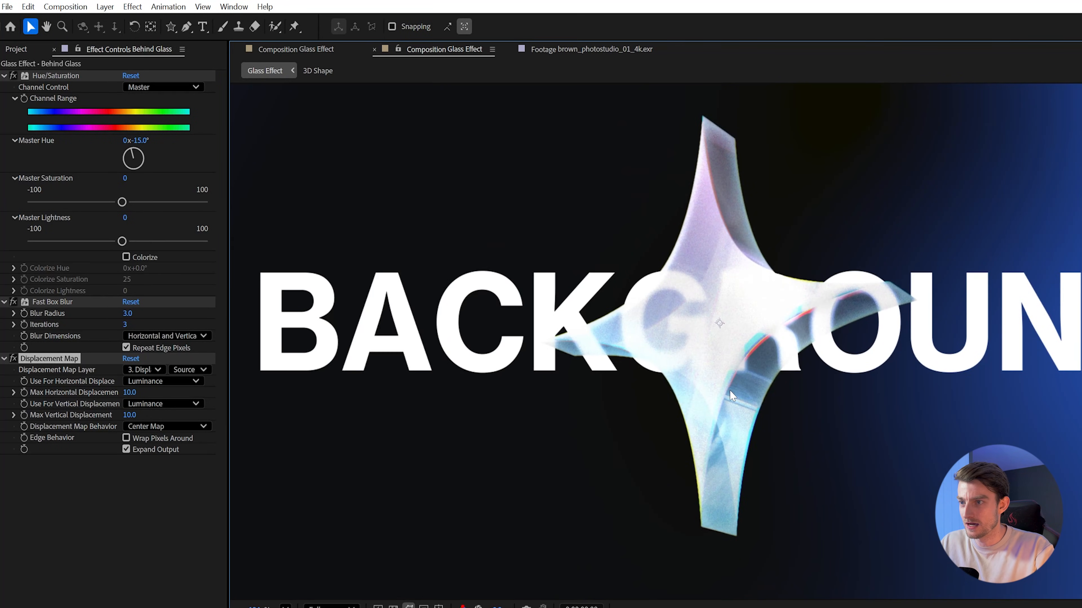
Add Camera Lens Blur to the Behind Glass layer, using the Displacement layer as its blur map.
{"action": "key", "text": "ctrl+space"}
{"action": "type", "text": "cam"}
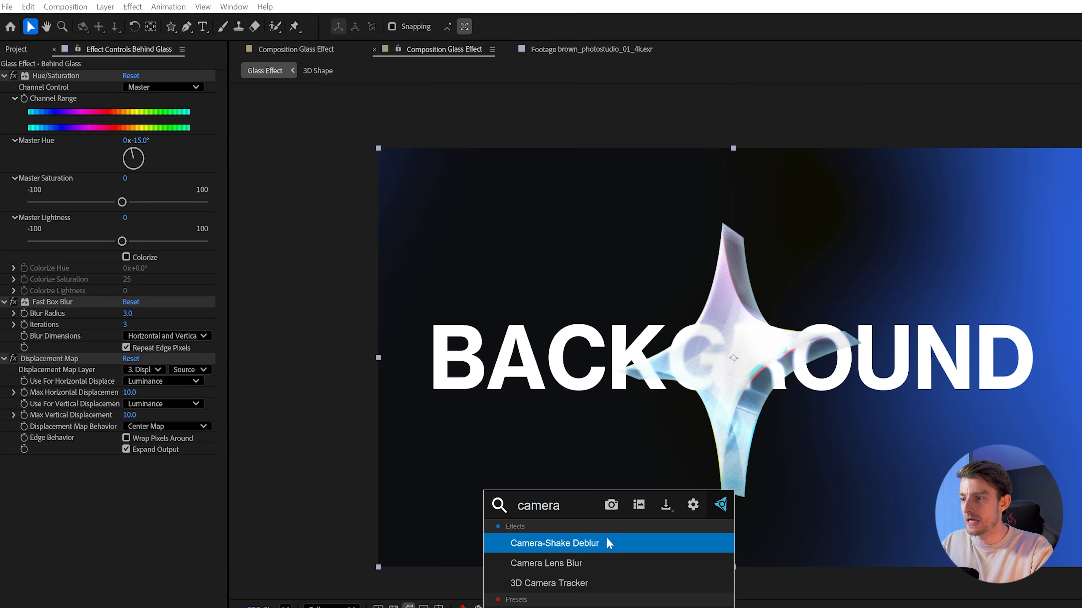
{"action": "left_click", "coordinate": [605, 564]}
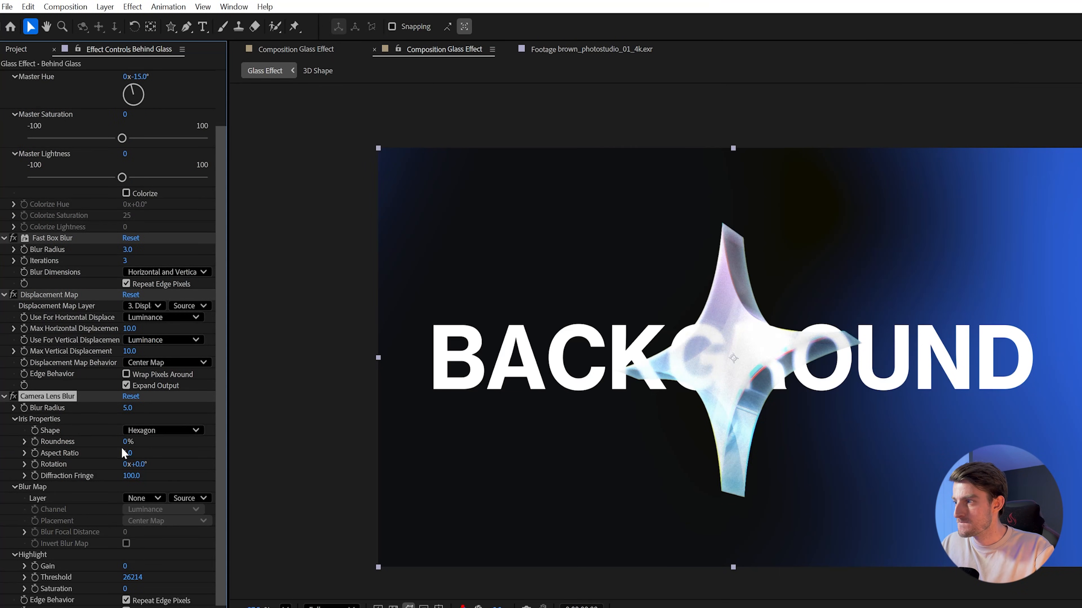
{"action": "left_click", "coordinate": [141, 504]}
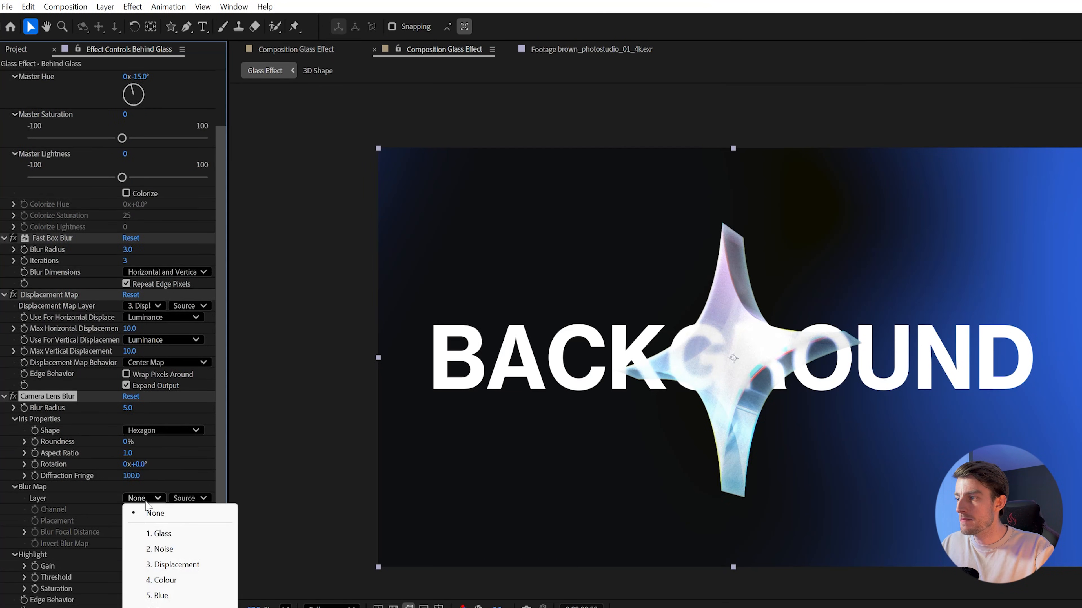
{"action": "left_click", "coordinate": [175, 567]}
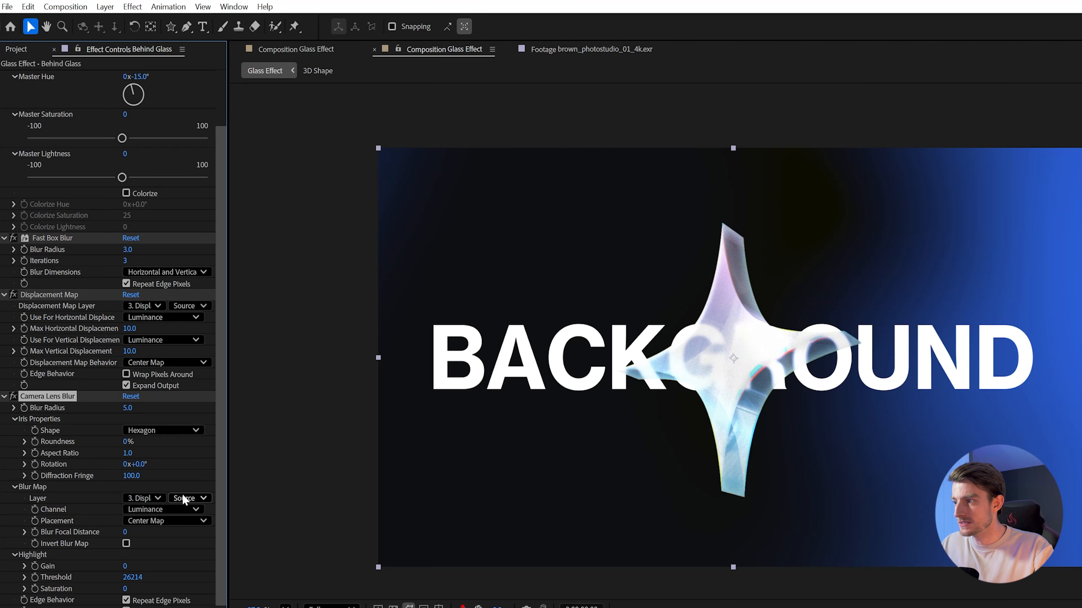
Try an exaggerated Camera Lens Blur radius of 117 on the text behind the star.
{"action": "left_click", "coordinate": [130, 408]}
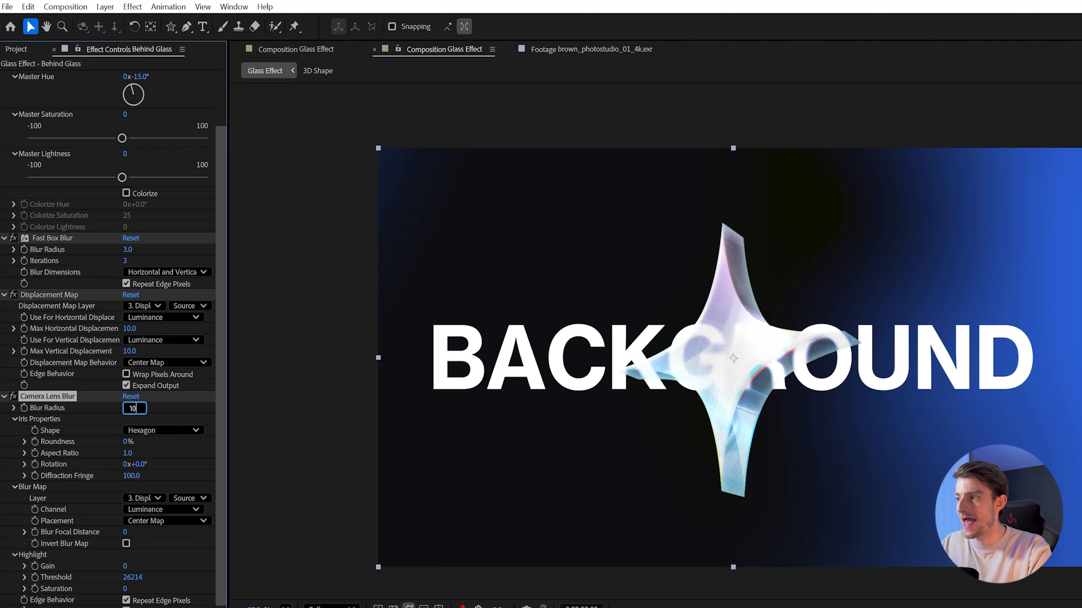
{"action": "type", "text": "67"}
{"action": "key", "text": "Return"}
{"action": "left_click_drag", "start_coordinate": [162, 402], "coordinate": [190, 408]}
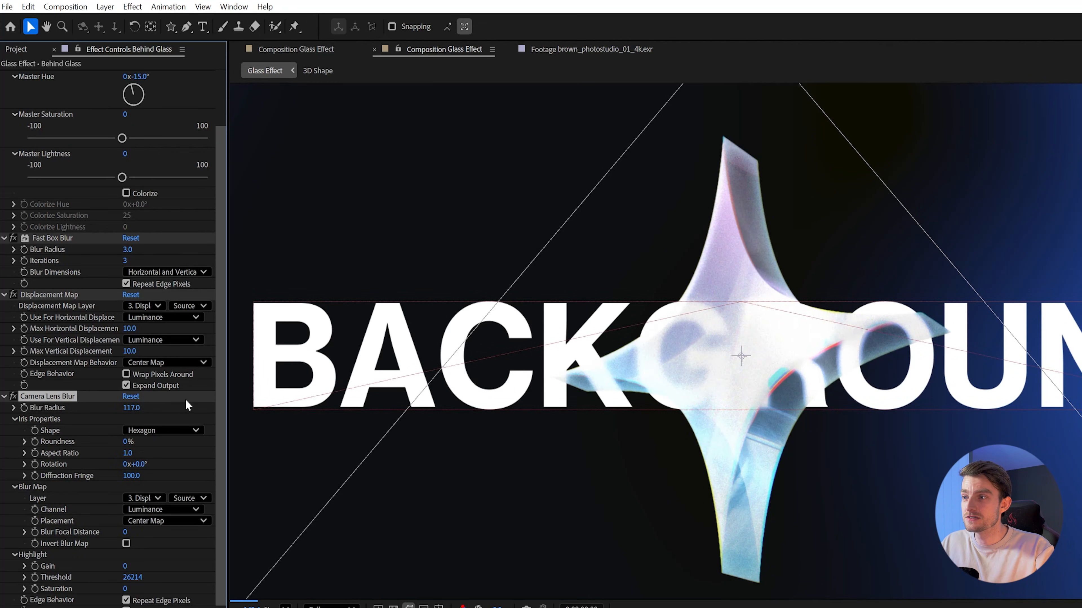
{"action": "scroll", "coordinate": [815, 357], "scroll_direction": "up", "scroll_amount": 1}
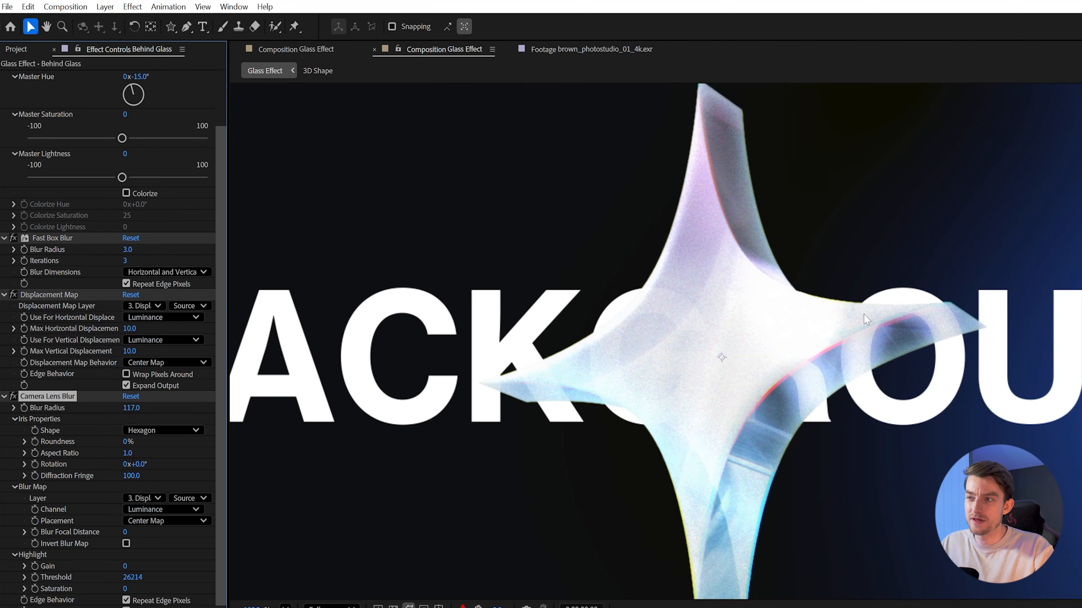
Set the Camera Lens Blur radius to 10.
{"action": "left_click", "coordinate": [135, 408]}
{"action": "type", "text": "10"}
{"action": "key", "text": "Return"}
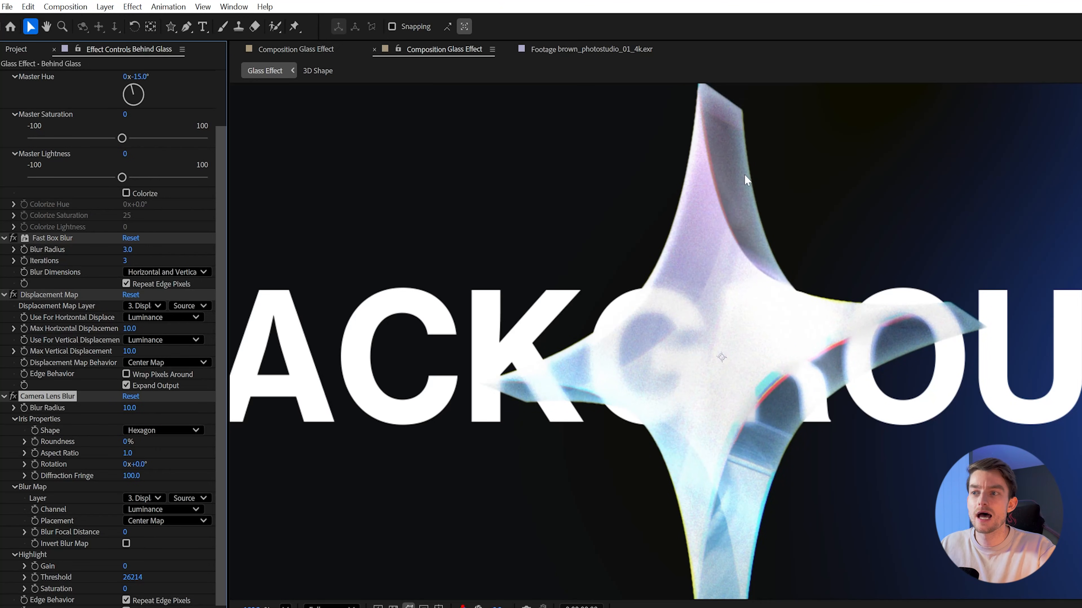
{"action": "scroll", "coordinate": [788, 388], "scroll_direction": "down", "scroll_amount": 1}
{"action": "scroll", "coordinate": [777, 339], "scroll_direction": "down", "scroll_amount": 4}
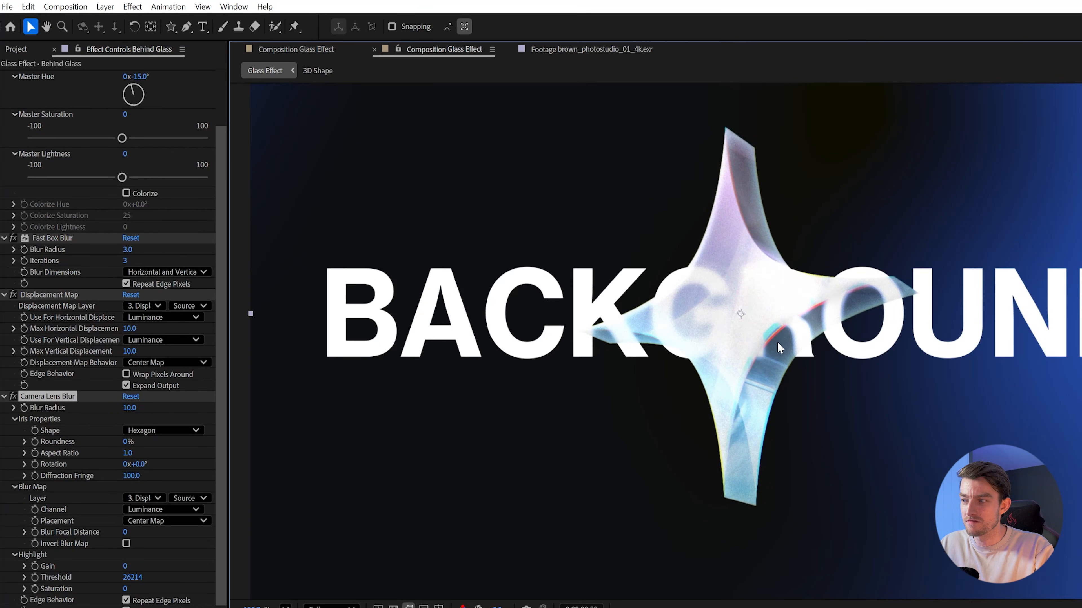
{"action": "scroll", "coordinate": [788, 324], "scroll_direction": "down", "scroll_amount": 2}
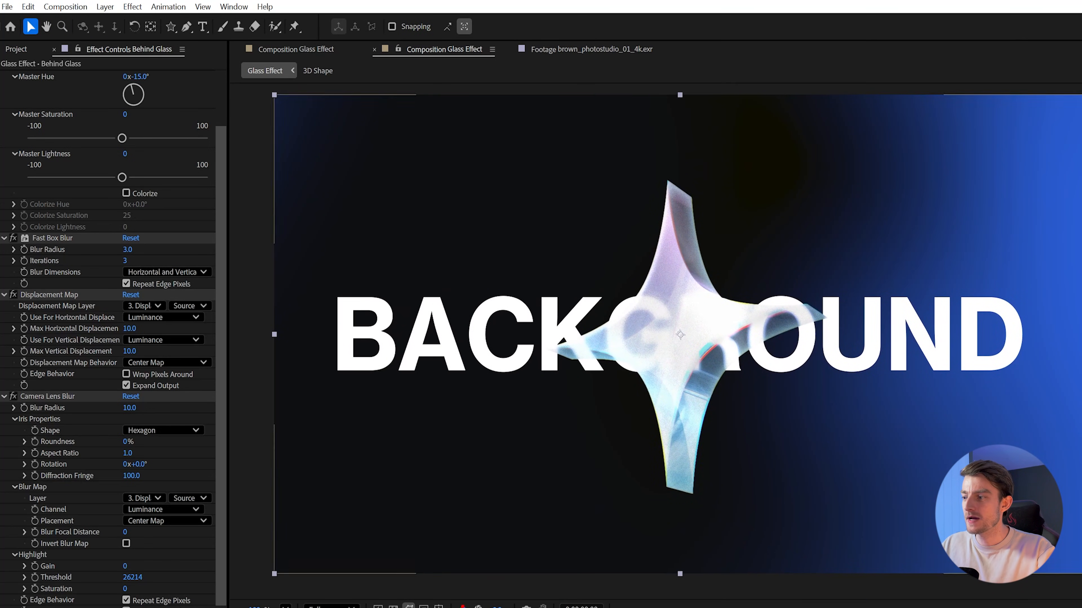
Apply the CC Glass effect to the Behind Glass layer.
{"action": "key", "text": "ctrl+space"}
{"action": "type", "text": "cc"}
{"action": "key", "text": "BackSpace"}
{"action": "key", "text": "BackSpace"}
{"action": "type", "text": "cc "}
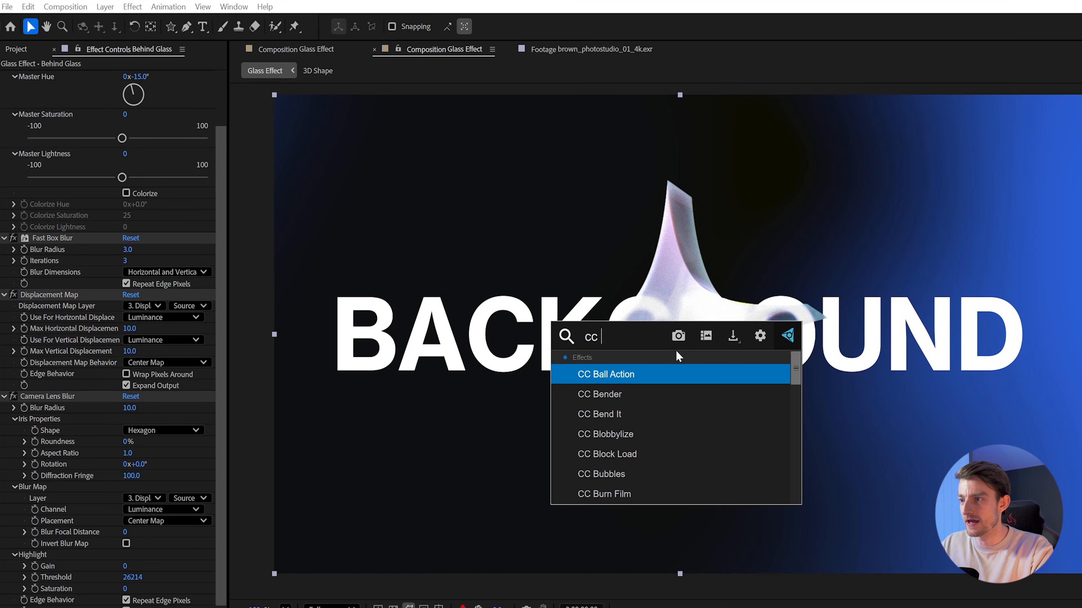
{"action": "type", "text": "glass"}
{"action": "key", "text": "Return"}
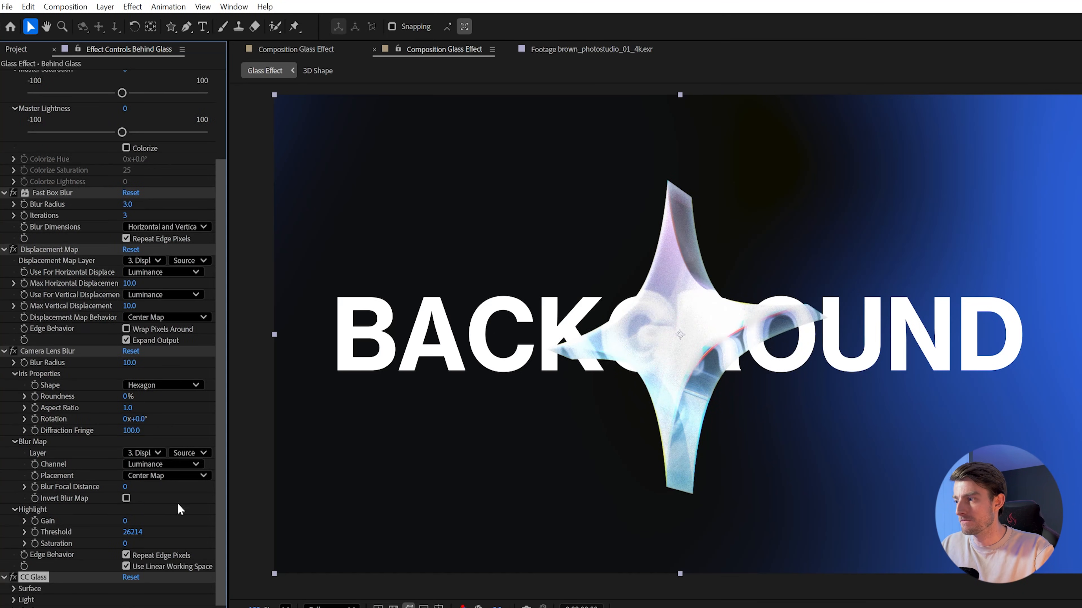
Set CC Glass's surface bump map to the Displacement layer, including its effects and masks.
{"action": "left_click", "coordinate": [14, 588]}
{"action": "scroll", "coordinate": [177, 503], "scroll_direction": "down", "scroll_amount": 3}
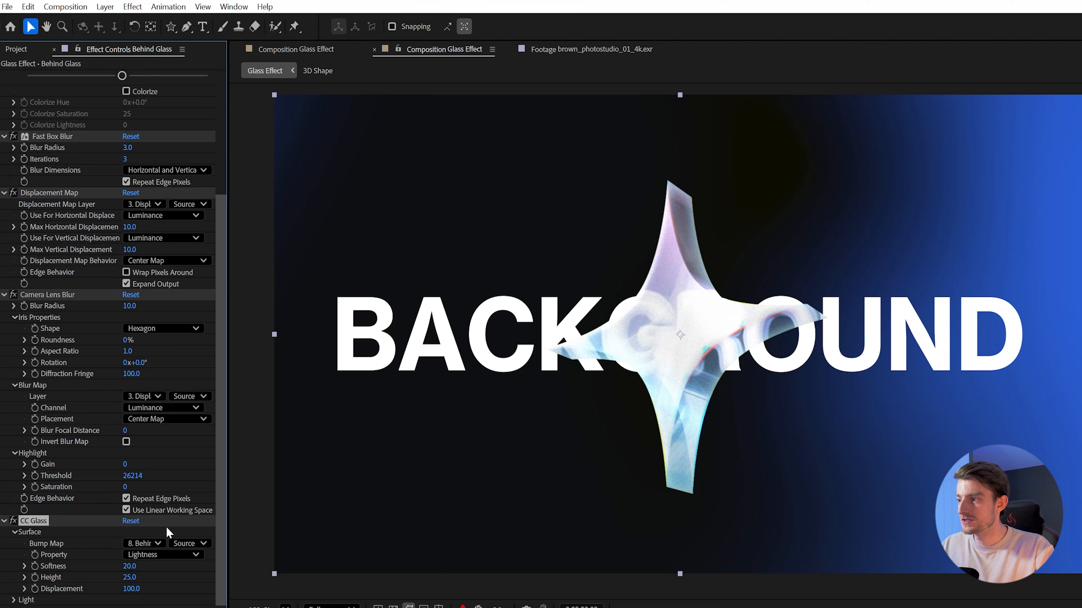
{"action": "left_click", "coordinate": [146, 545]}
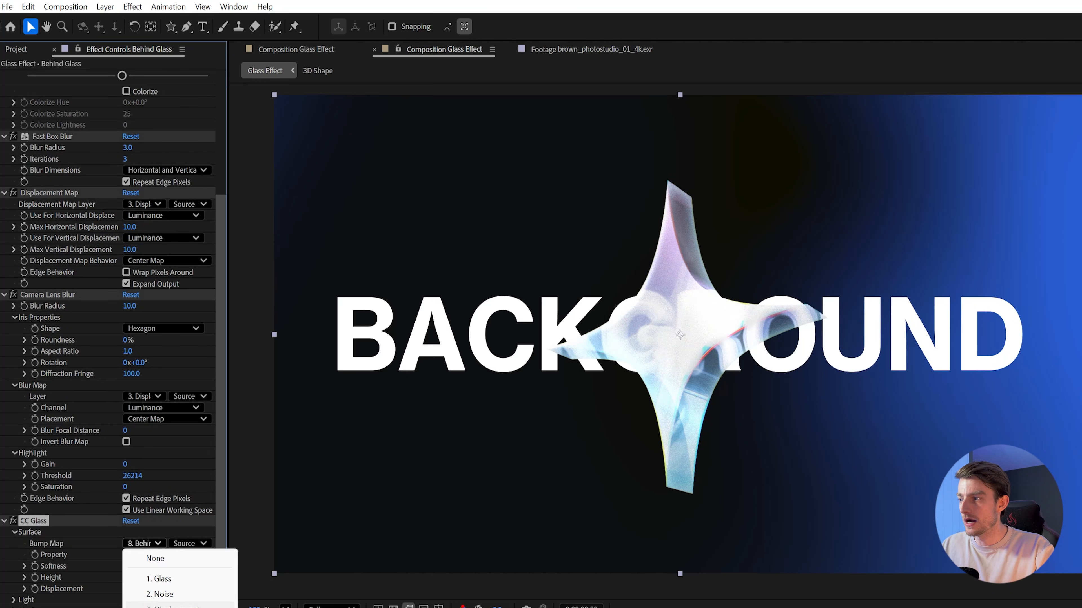
{"action": "left_click", "coordinate": [170, 606]}
{"action": "left_click", "coordinate": [187, 544]}
{"action": "left_click", "coordinate": [196, 590]}
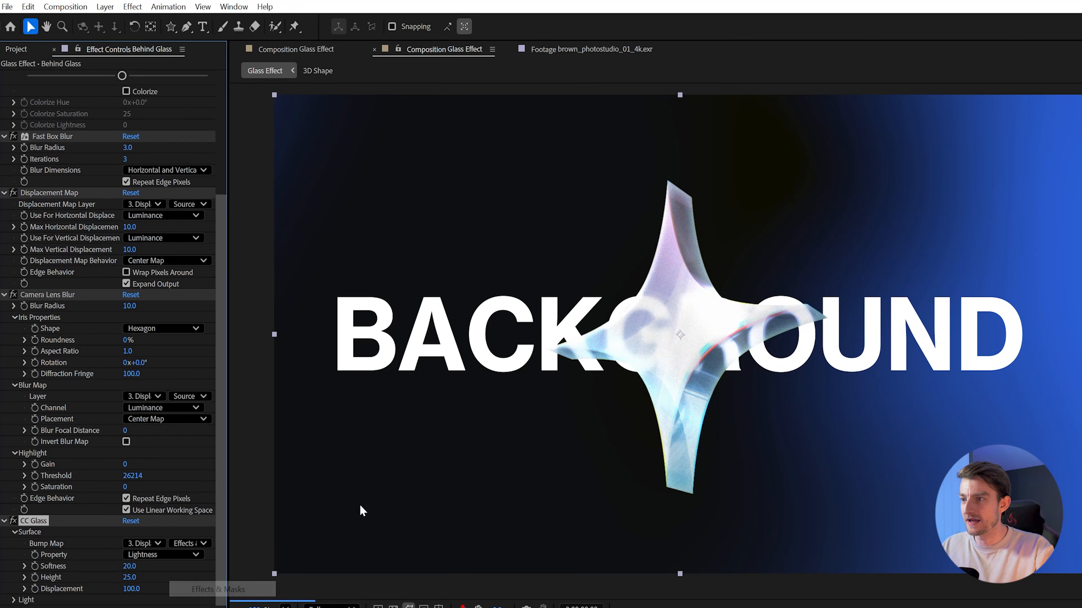
Compare the text seen through the star with the CC Glass effect switched off and on.
{"action": "scroll", "coordinate": [704, 351], "scroll_direction": "up", "scroll_amount": 1}
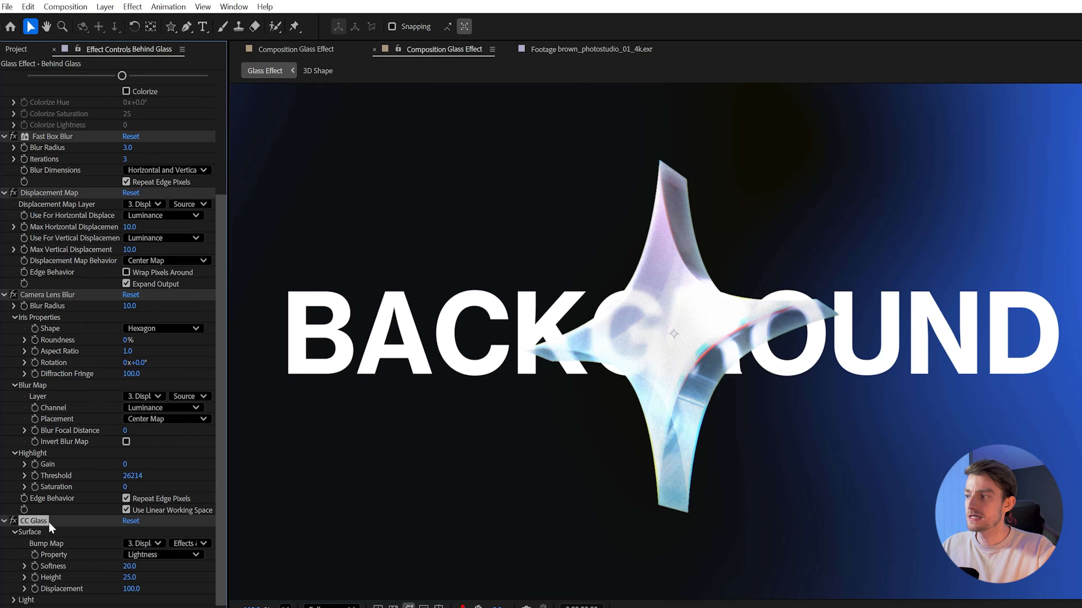
{"action": "left_click", "coordinate": [13, 522]}
{"action": "left_click", "coordinate": [13, 522]}
{"action": "left_click", "coordinate": [14, 522]}
{"action": "left_click", "coordinate": [14, 522]}
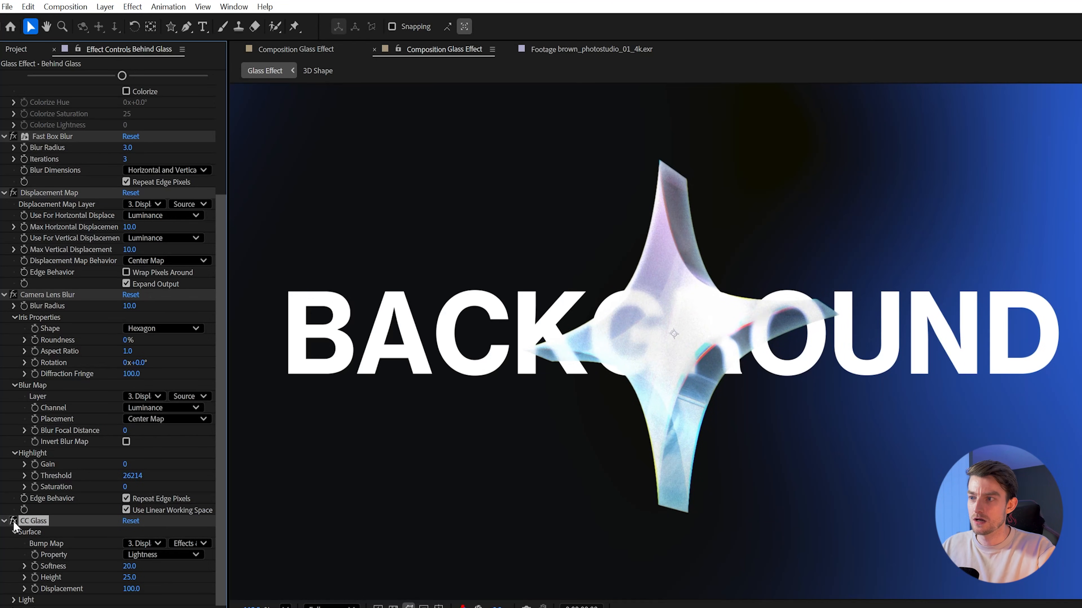
{"action": "left_click", "coordinate": [13, 522]}
{"action": "left_click", "coordinate": [14, 522]}
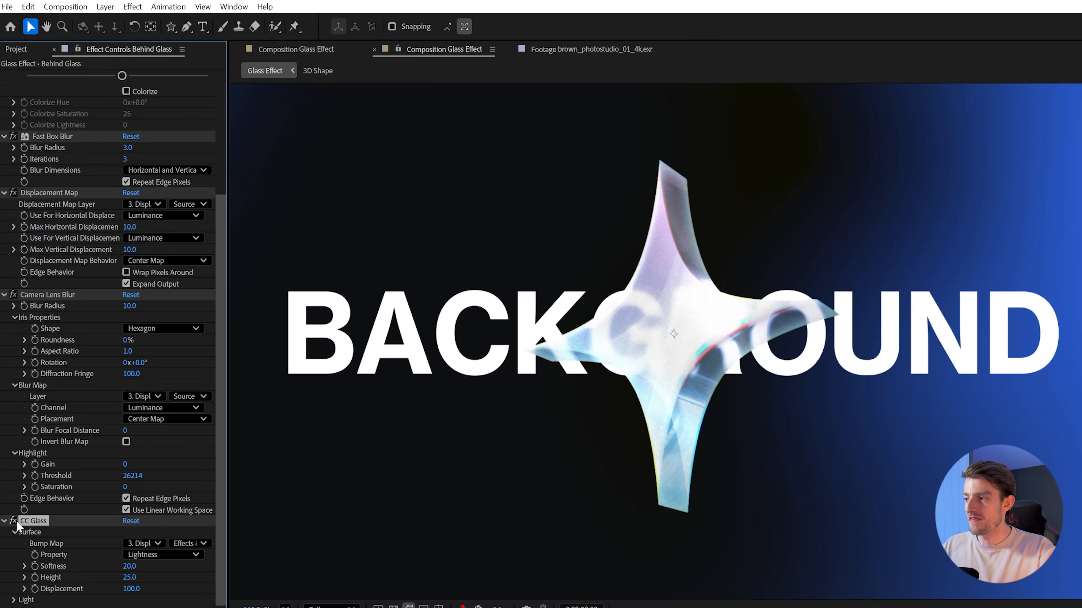
Set CC Glass's surface height to 100 and its displacement to 200, checking the star with and without the effect.
{"action": "left_click", "coordinate": [130, 577]}
{"action": "type", "text": "100"}
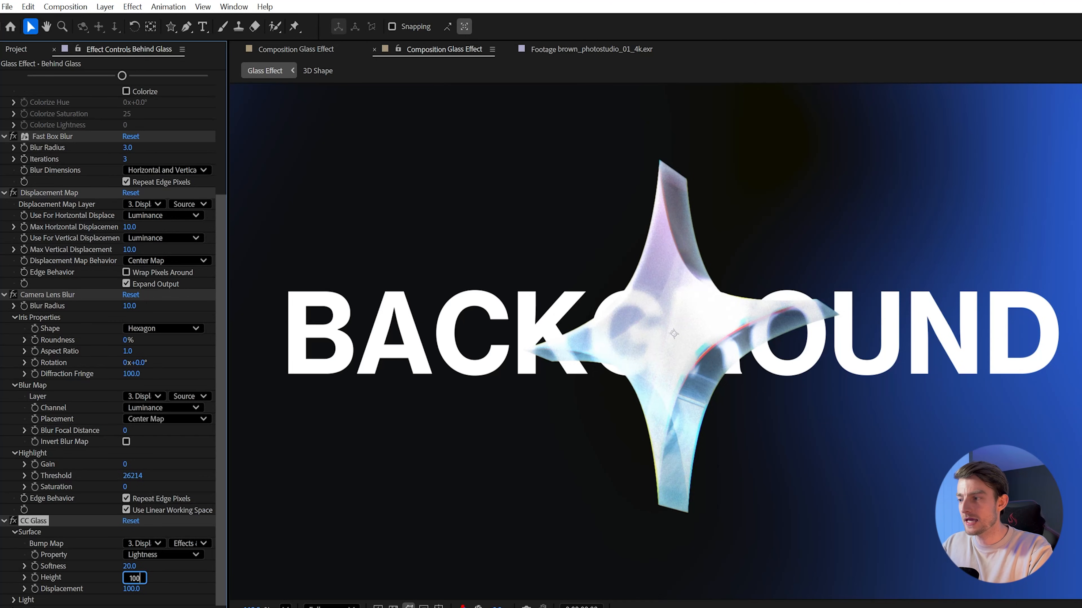
{"action": "key", "text": "Return"}
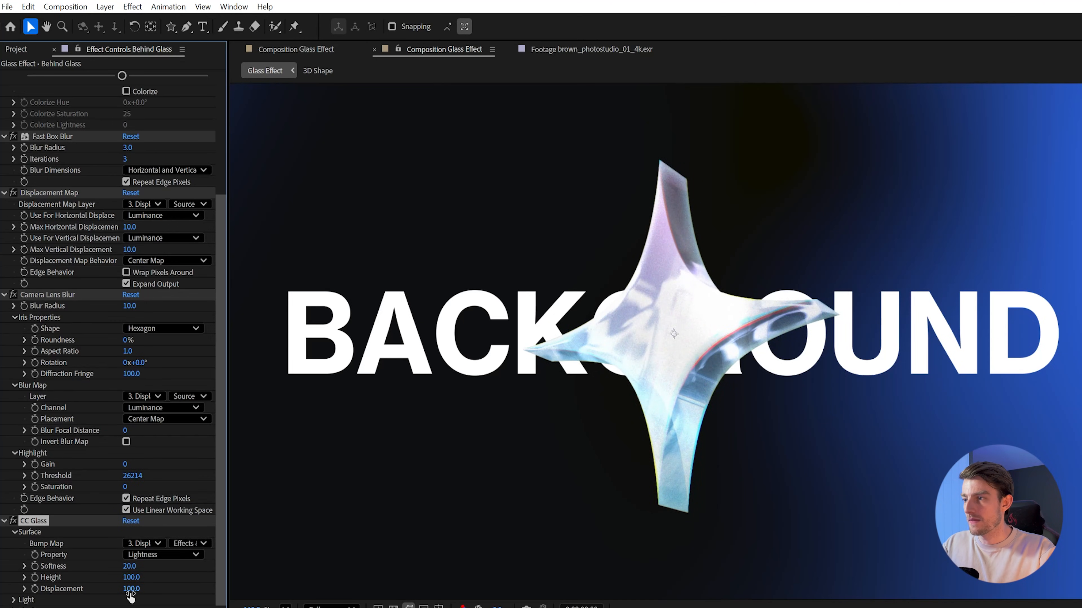
{"action": "left_click", "coordinate": [131, 589]}
{"action": "type", "text": "000"}
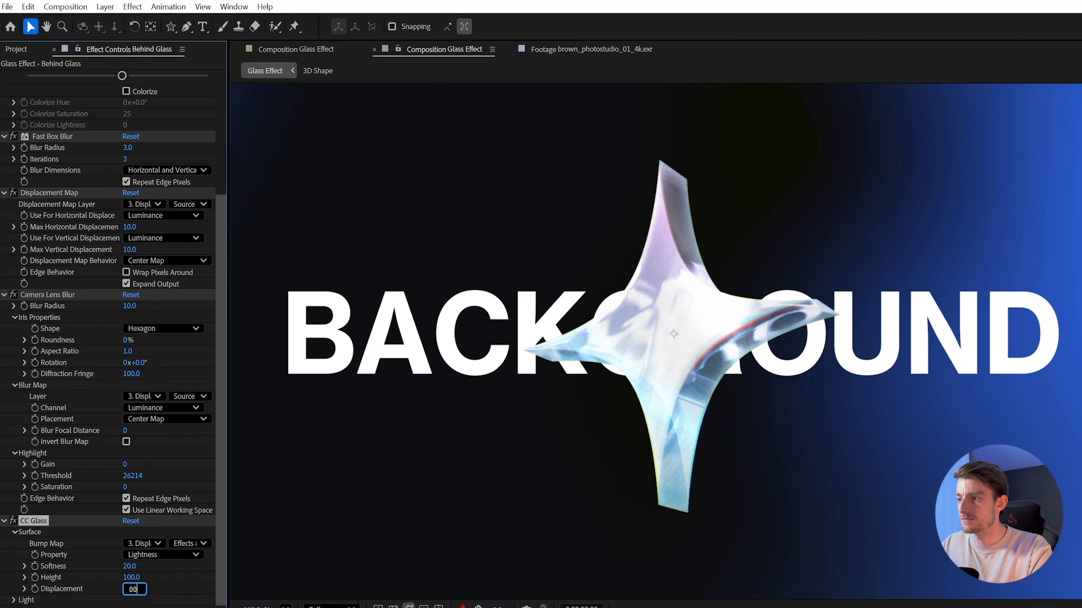
{"action": "key", "text": "Return"}
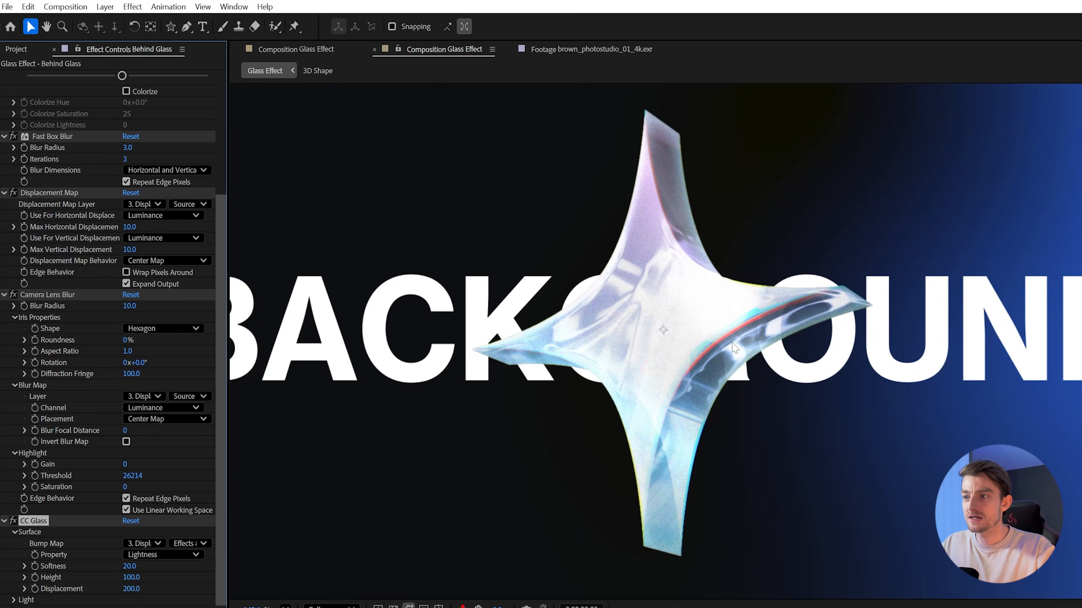
{"action": "left_click", "coordinate": [16, 522]}
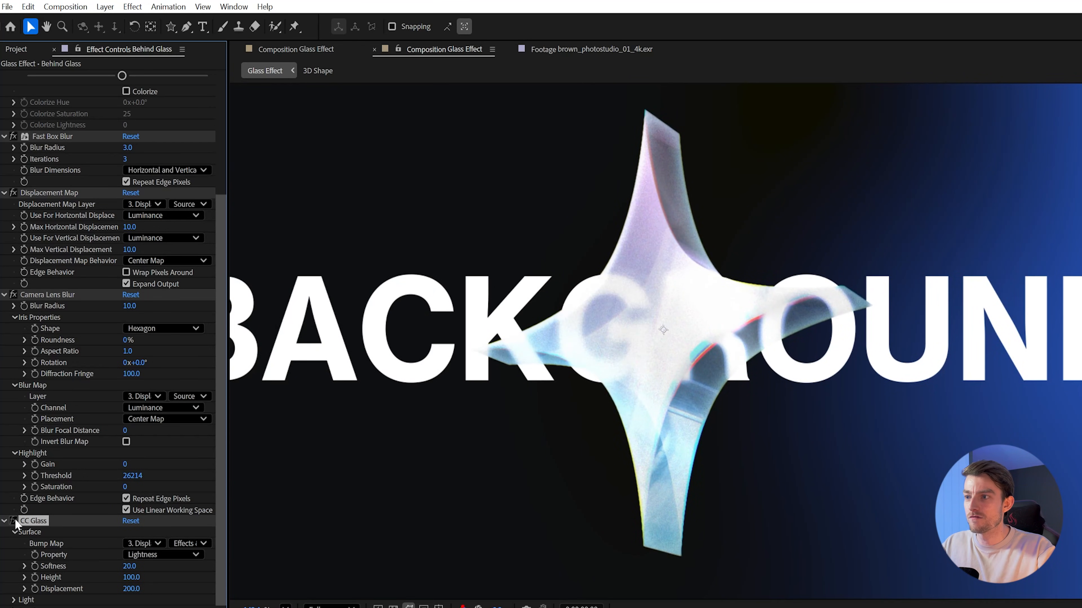
{"action": "left_click", "coordinate": [15, 521]}
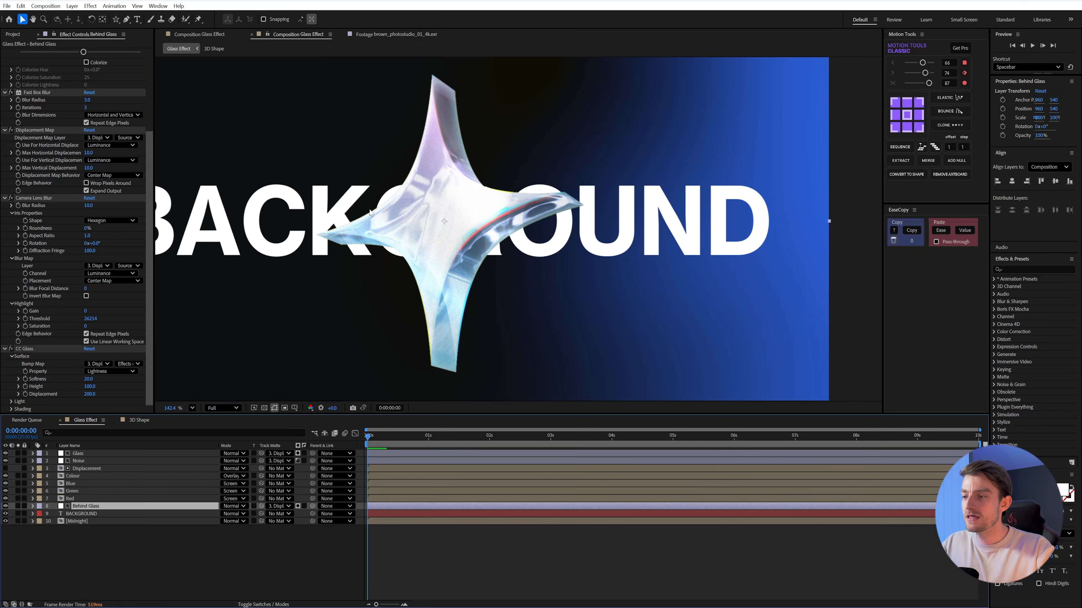
Apply Quick Chromatic Aberration 3 to Behind Glass and set its transform position to 5.
{"action": "key", "text": "ctrl+space"}
{"action": "type", "text": "quick"}
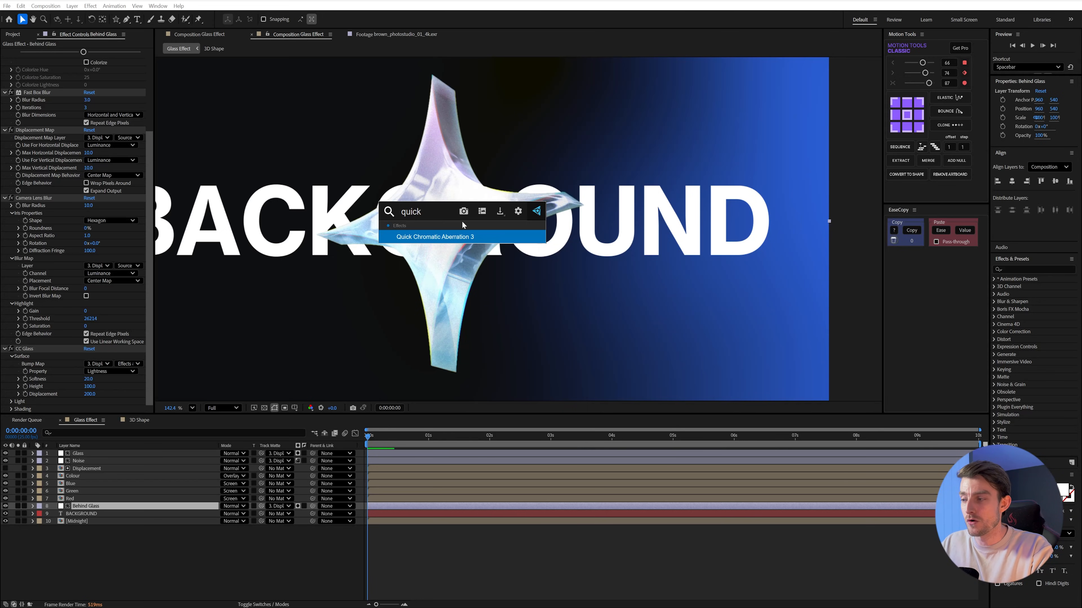
{"action": "key", "text": "Return"}
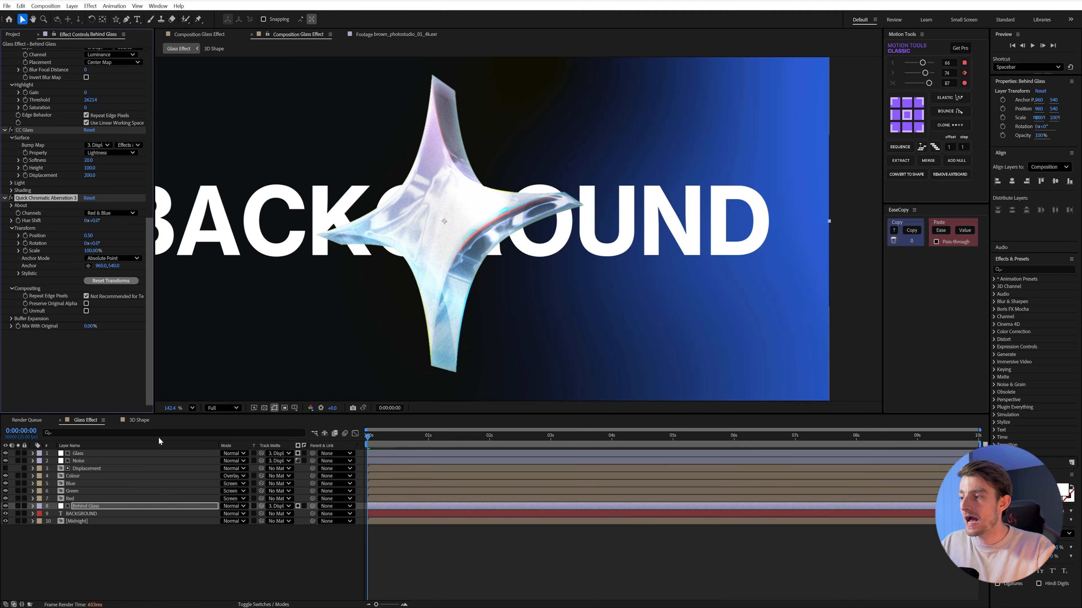
{"action": "left_click", "coordinate": [88, 235]}
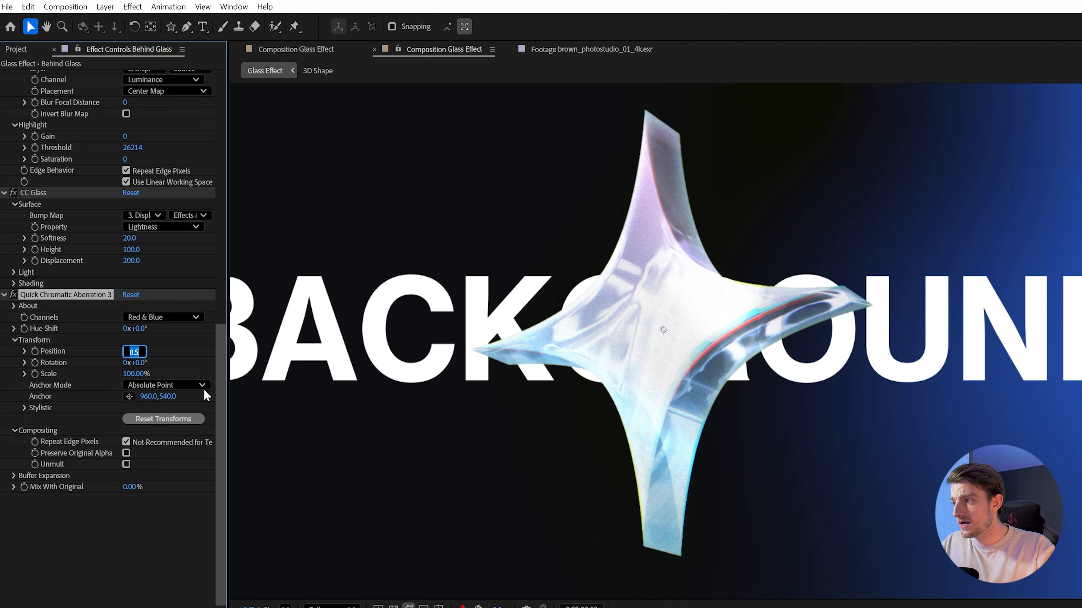
{"action": "type", "text": "5"}
{"action": "key", "text": "Return"}
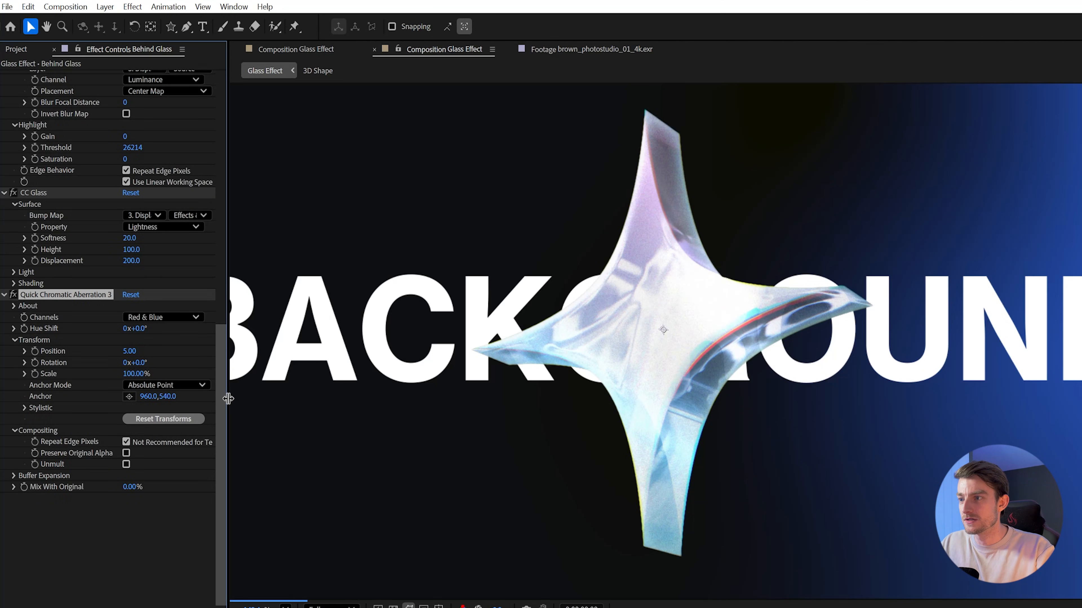
{"action": "scroll", "coordinate": [741, 338], "scroll_direction": "up", "scroll_amount": 2}
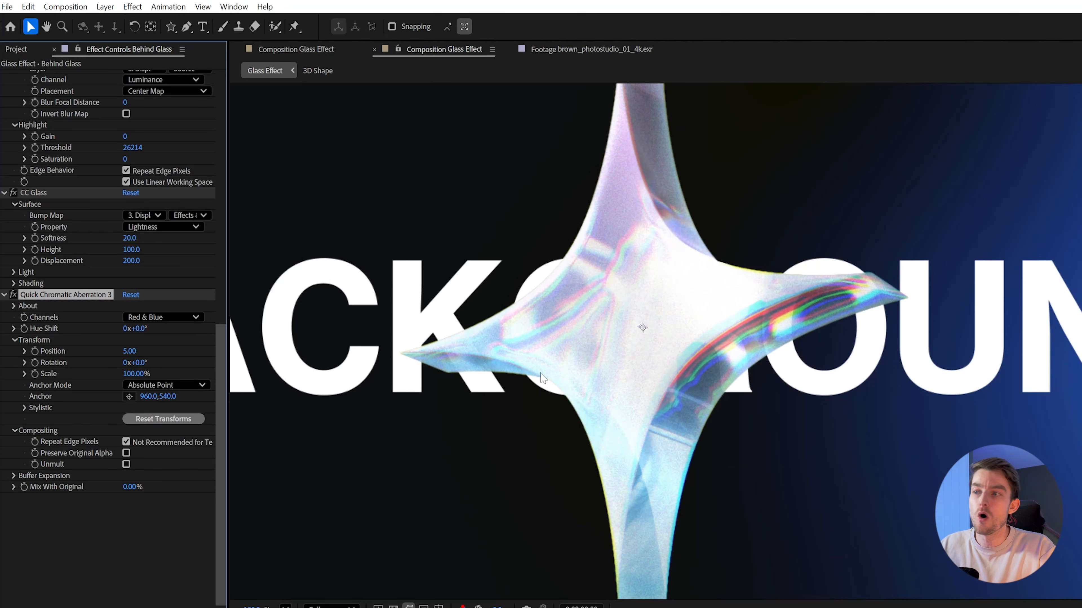
Lower the chromatic aberration's transform position to 3.
{"action": "left_click", "coordinate": [129, 351]}
{"action": "type", "text": "3"}
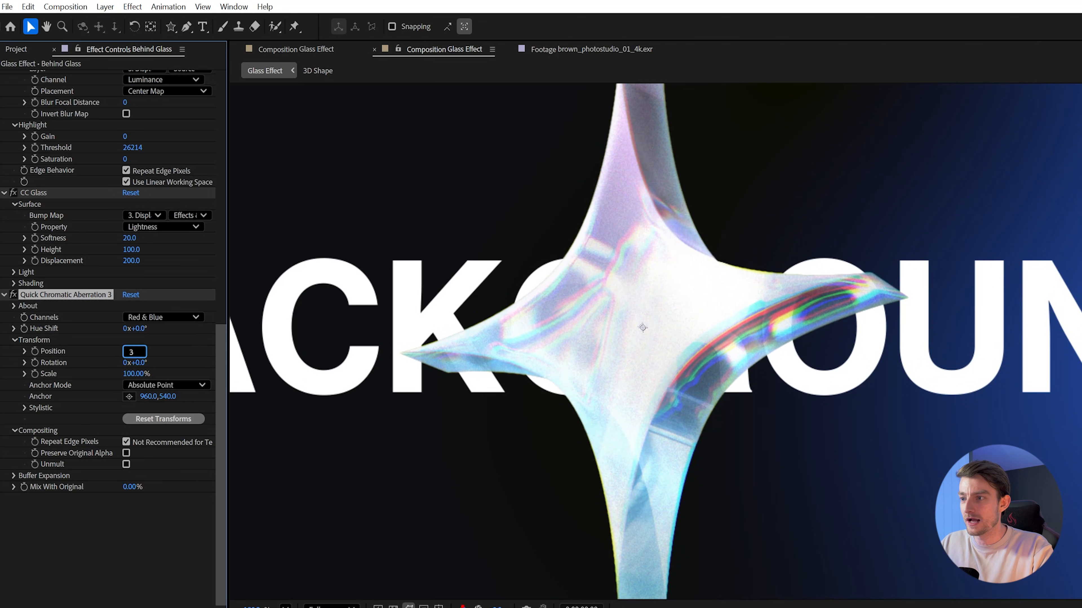
{"action": "key", "text": "Return"}
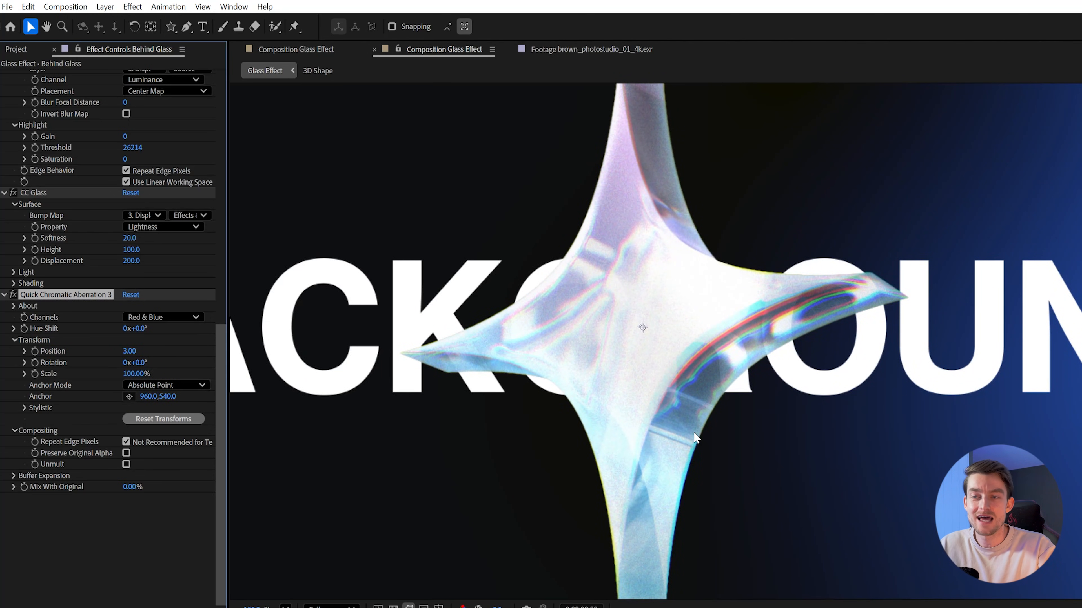
{"action": "scroll", "coordinate": [690, 444], "scroll_direction": "down", "scroll_amount": 3}
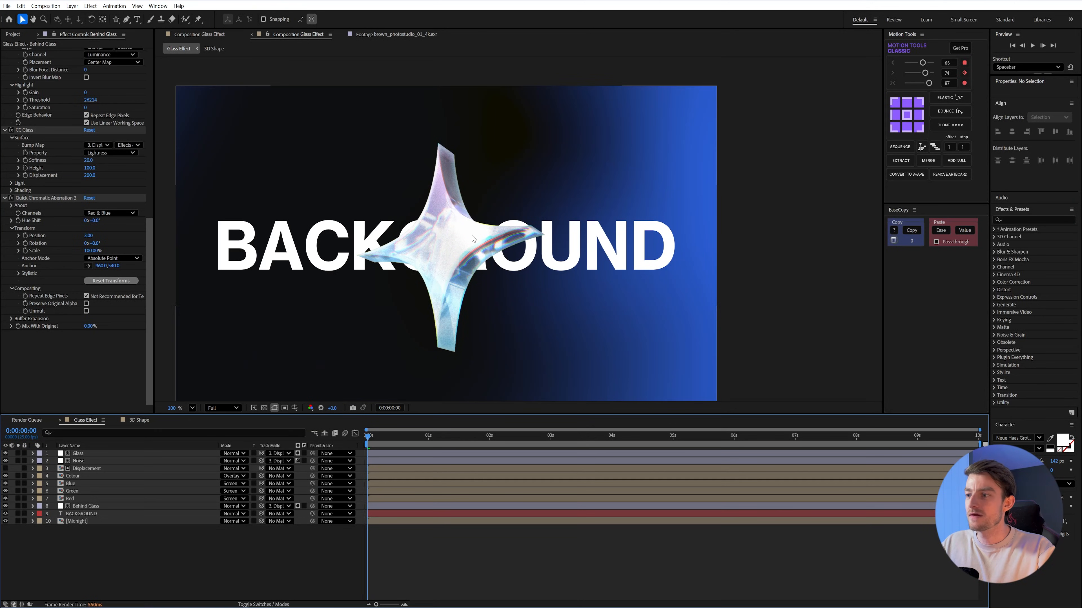
Adjust the star layer's Y rotation in the 3D Shape composition and return to the Glass Effect composition to view the star.
{"action": "double_click", "coordinate": [87, 484]}
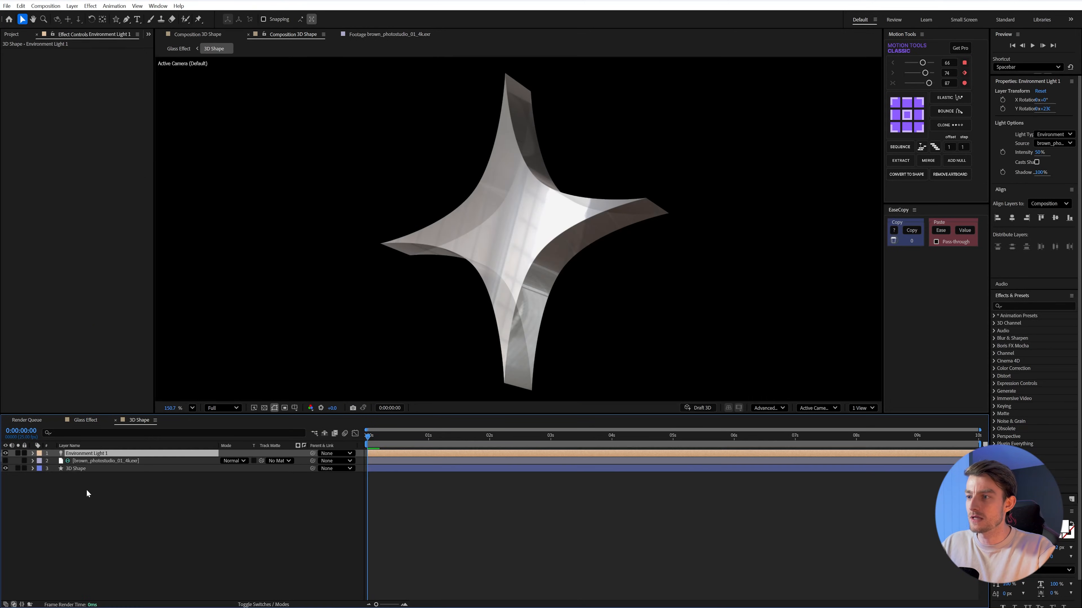
{"action": "left_click", "coordinate": [100, 470]}
{"action": "key", "text": "r"}
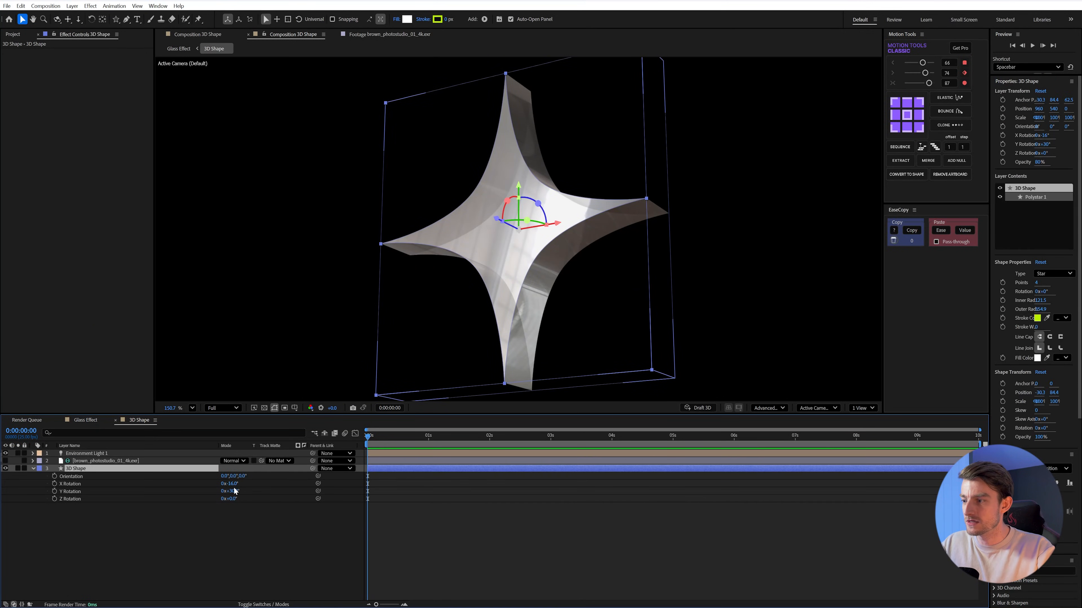
{"action": "mouse_move", "coordinate": [234, 494]}
{"action": "left_mouse_down"}
{"action": "mouse_move", "coordinate": [255, 493]}
{"action": "mouse_move", "coordinate": [222, 493]}
{"action": "mouse_move", "coordinate": [235, 493]}
{"action": "left_mouse_up"}
{"action": "key", "text": "Tab"}
{"action": "left_click", "coordinate": [405, 314]}
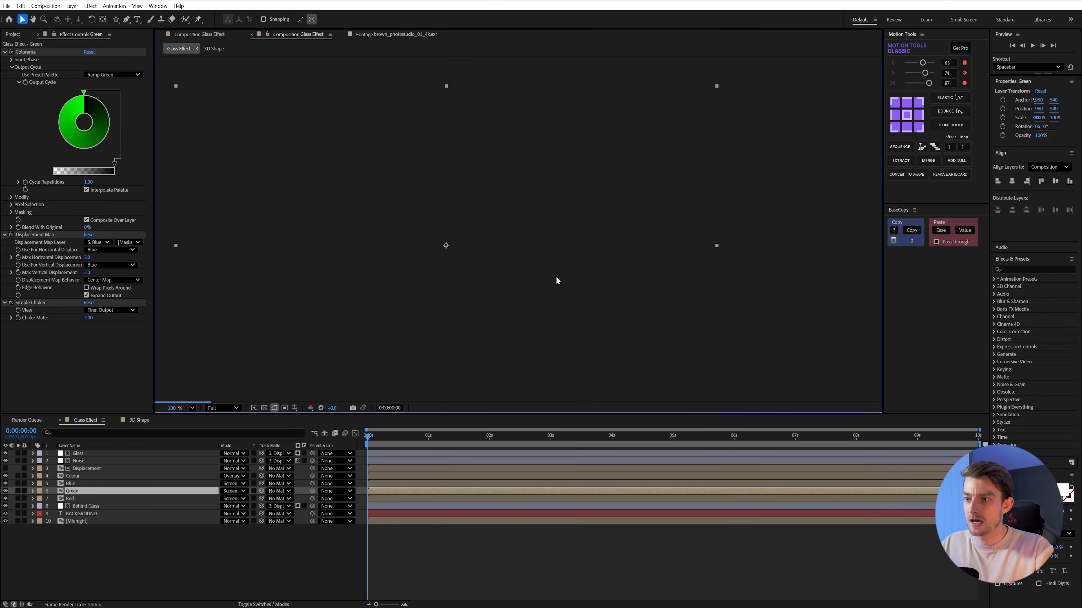
{"action": "scroll", "coordinate": [438, 280], "scroll_direction": "up", "scroll_amount": 2}
{"action": "scroll", "coordinate": [415, 280], "scroll_direction": "down", "scroll_amount": 3}
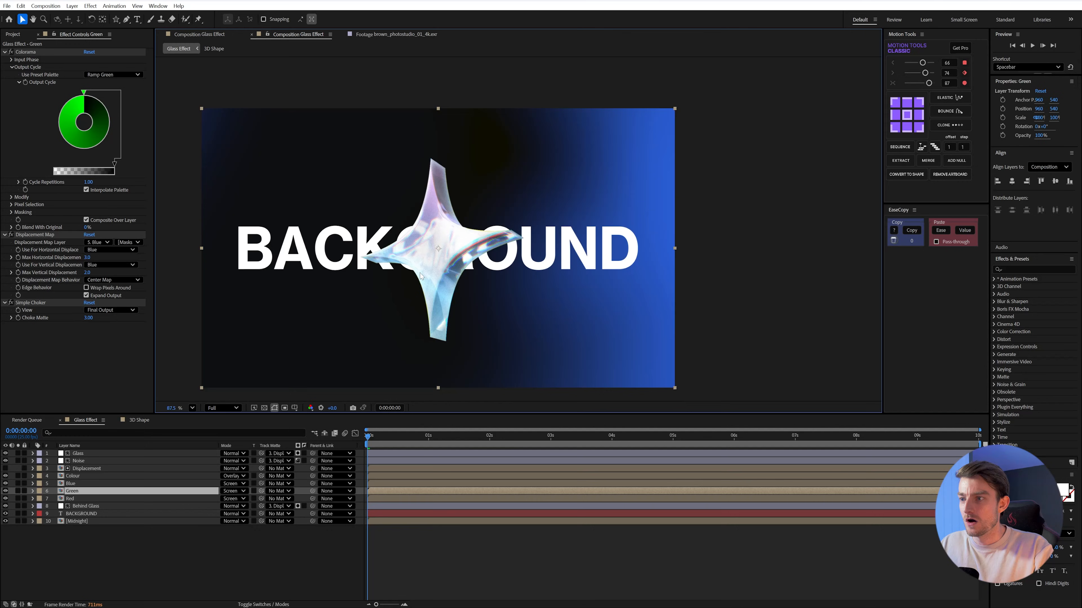
{"action": "left_click_drag", "start_coordinate": [427, 269], "coordinate": [450, 266]}
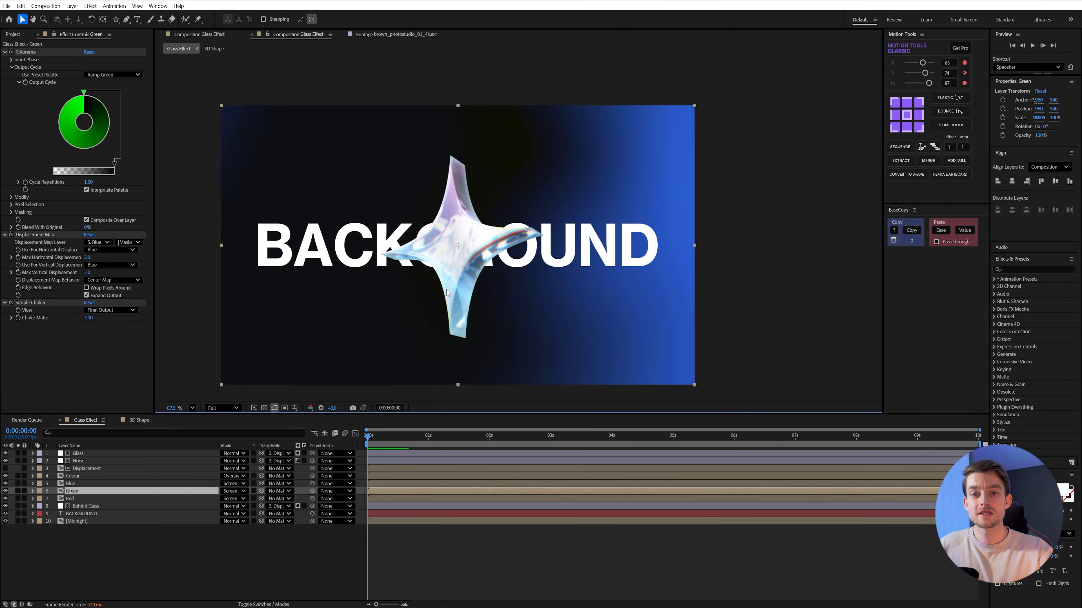